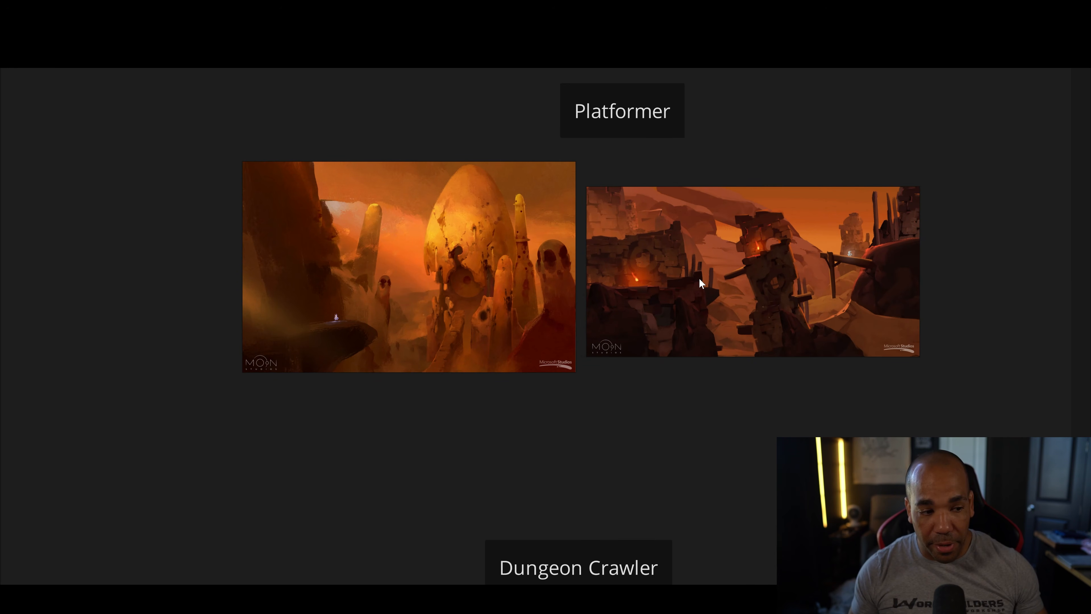
Examine the Platformer and Dungeon Crawler environment reference images on the board
left_click_drag(709, 390, 711, 148)
scroll(696, 313, "down", 2)
left_click_drag(696, 309, 706, 246)
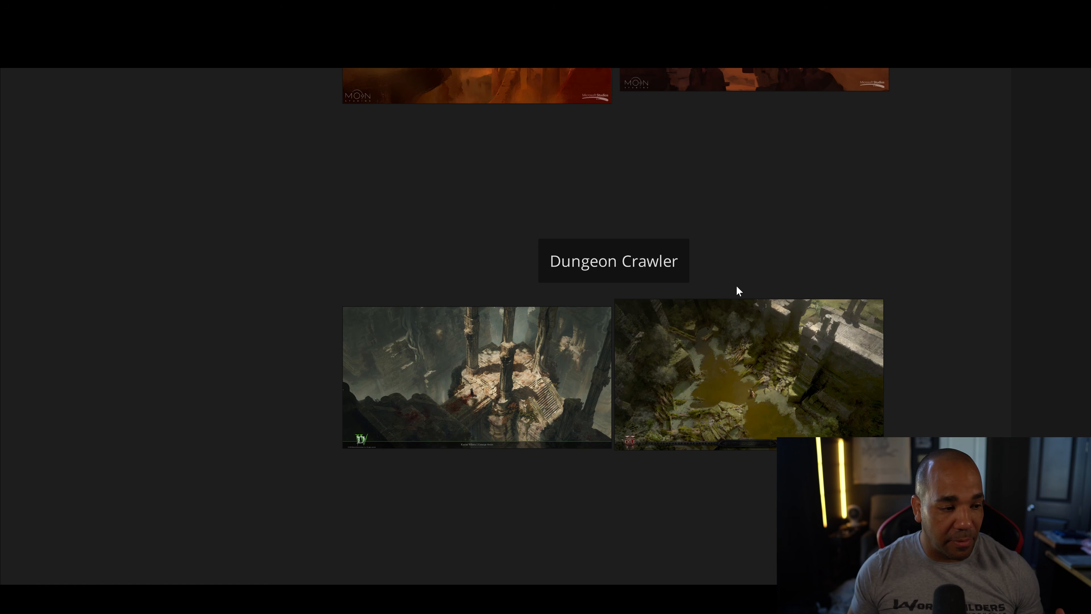
scroll(739, 306, "up", 3)
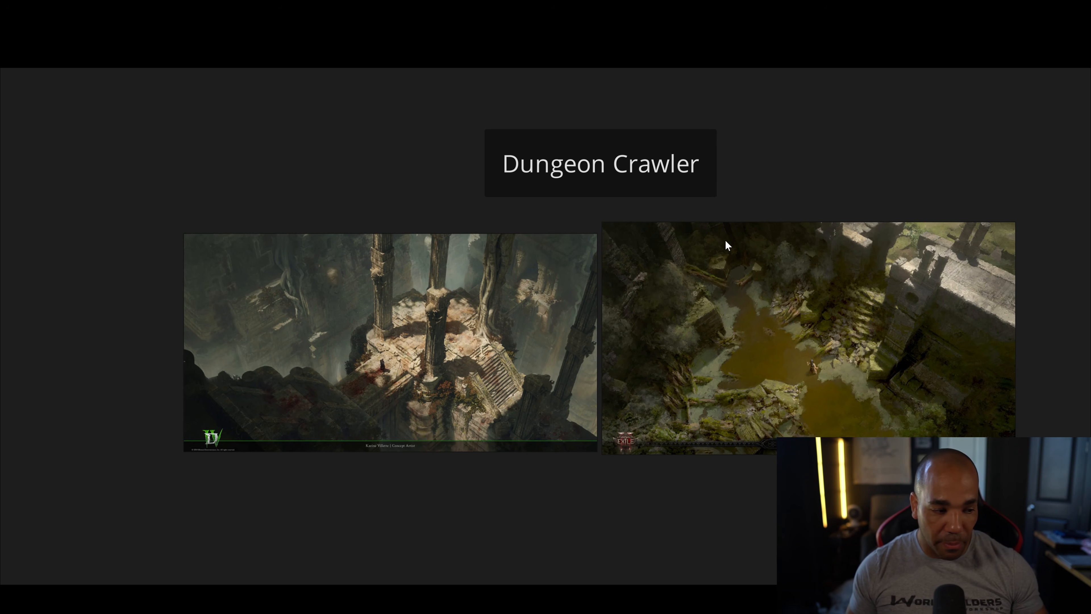
scroll(726, 240, "down", 3)
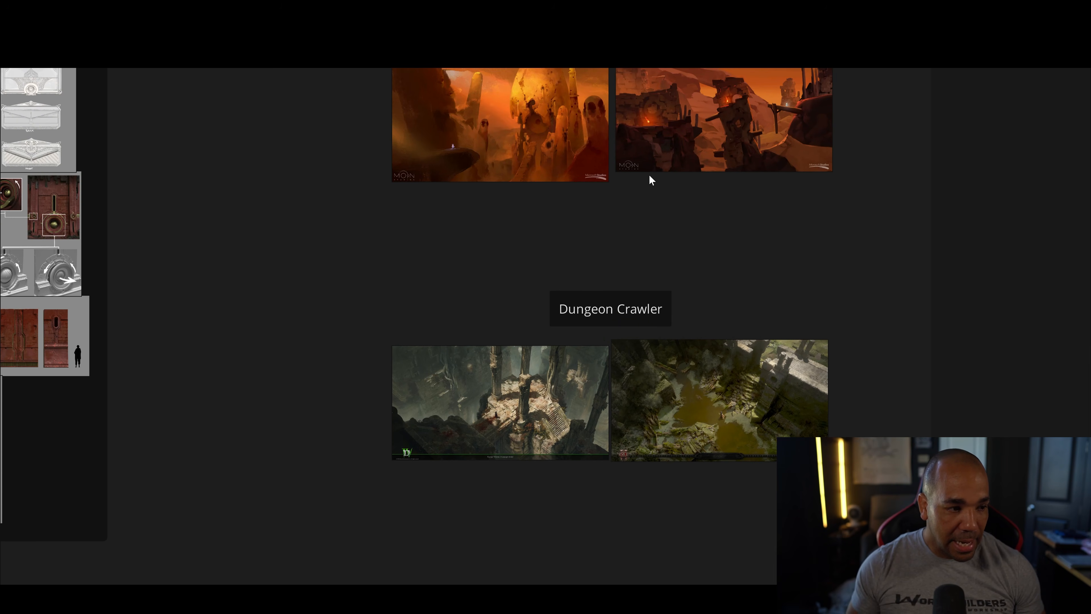
scroll(650, 176, "up", 2)
left_click_drag(668, 198, 640, 209)
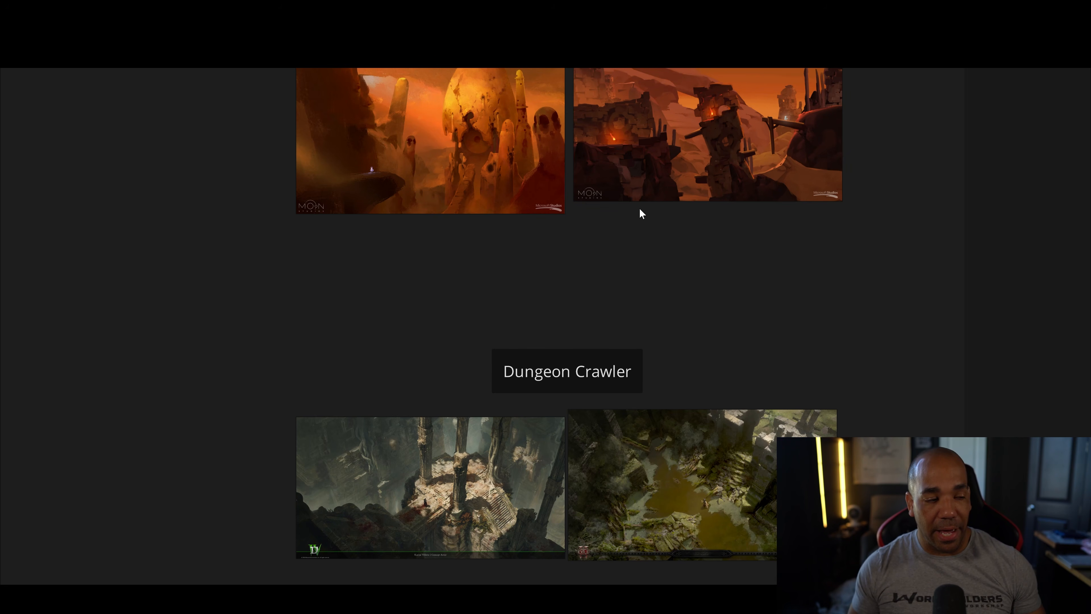
left_click_drag(640, 209, 641, 233)
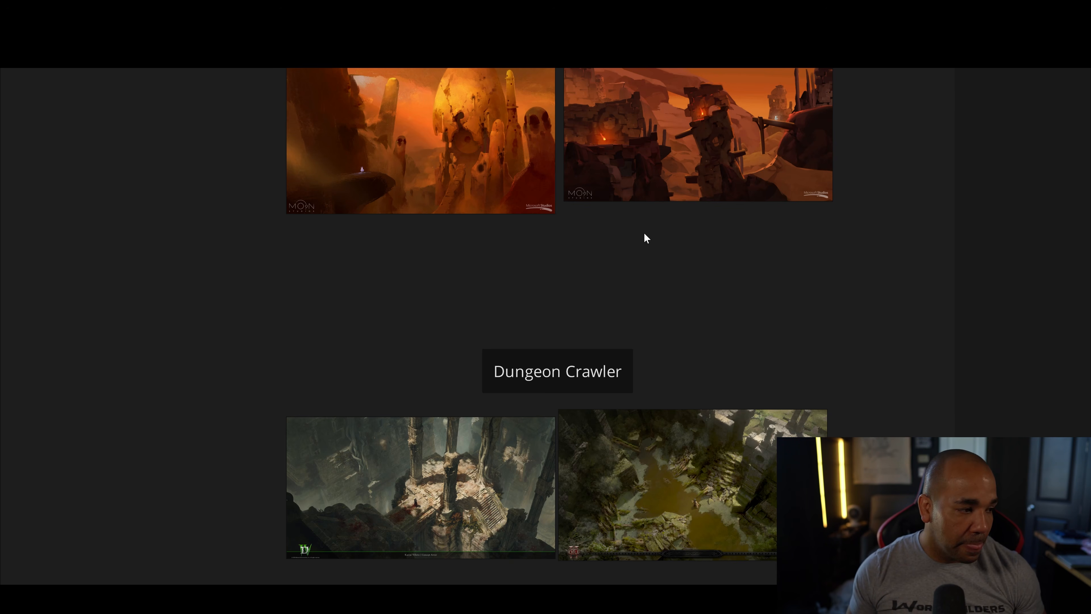
left_click_drag(634, 289, 610, 265)
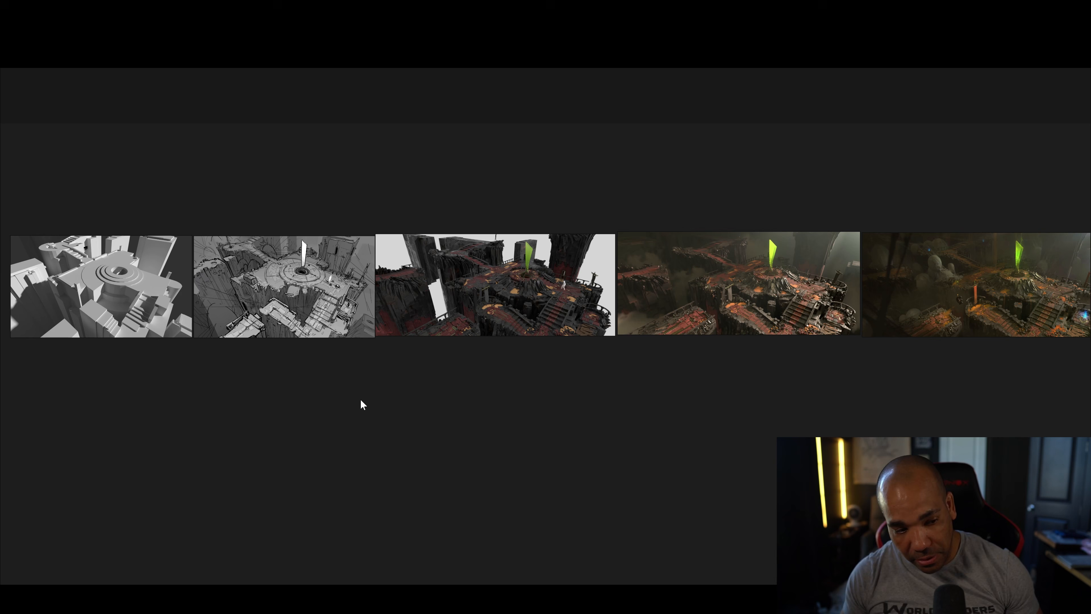
Examine the process sequence of the ruined platform environment, starting with its grey 3D blockout up close
left_click_drag(360, 399, 372, 380)
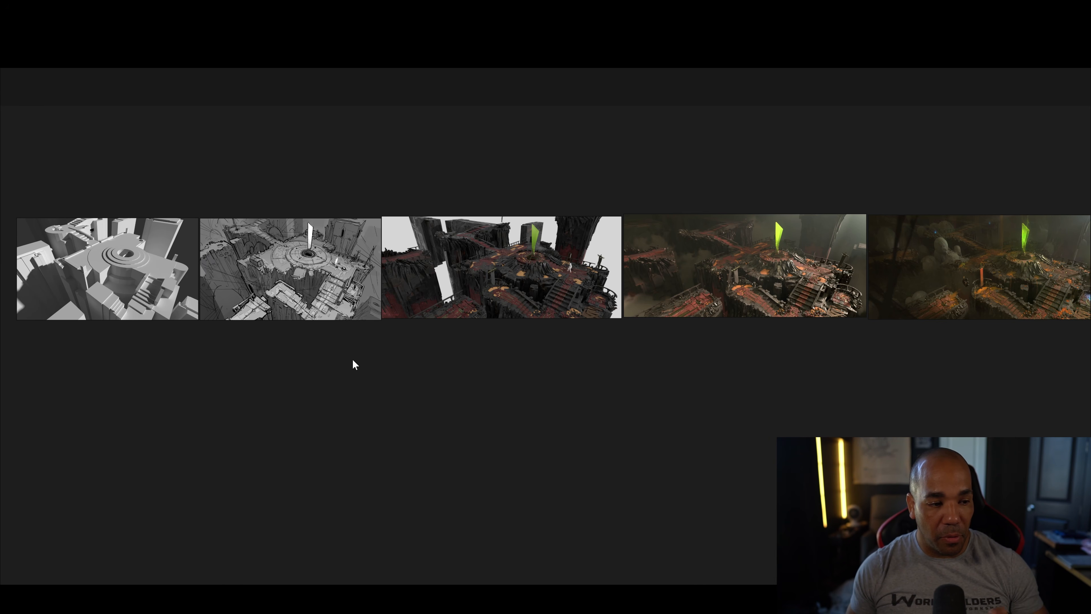
left_click_drag(380, 332, 386, 319)
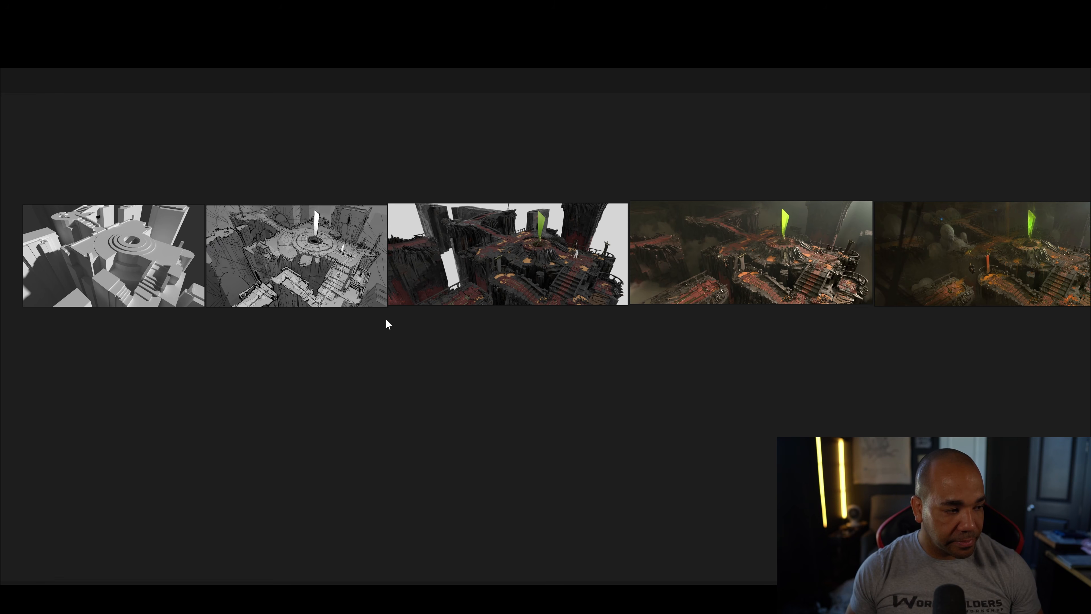
left_click_drag(168, 176, 948, 249)
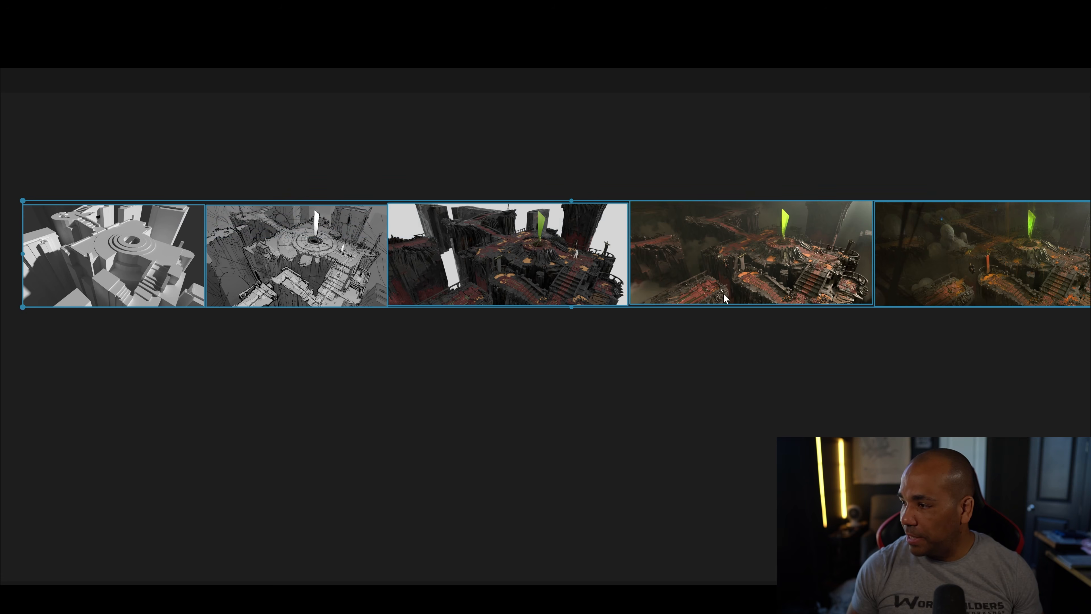
left_click(481, 357)
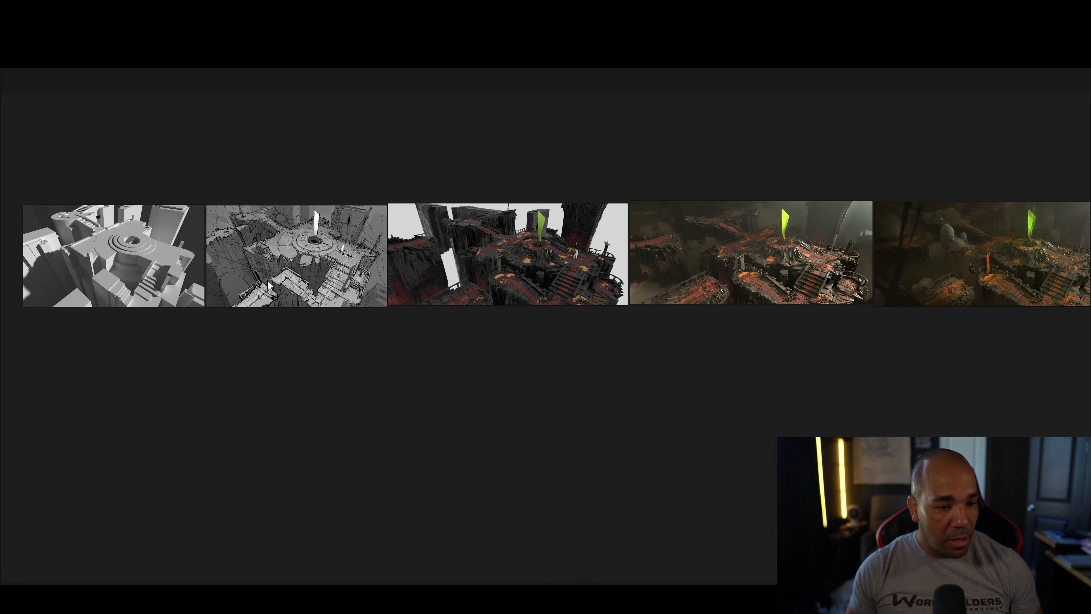
left_click_drag(131, 242, 383, 323)
scroll(384, 323, "up", 2)
left_click_drag(394, 365, 523, 306)
scroll(523, 306, "up", 2)
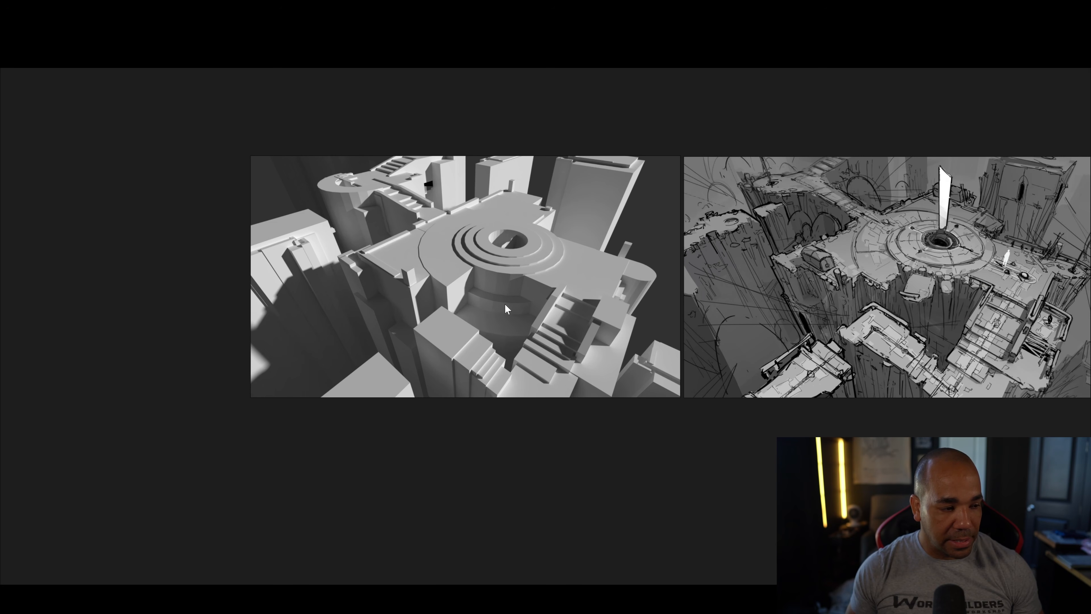
scroll(507, 308, "up", 3)
scroll(495, 280, "down", 3)
left_click(475, 265)
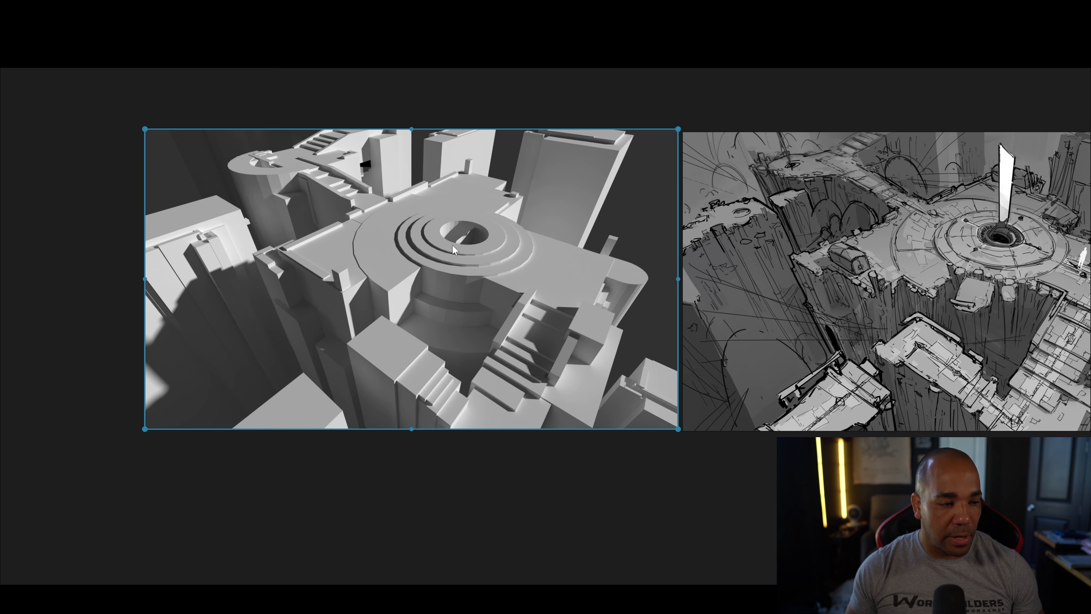
Compare the line sketch, coloured 3D model, lit render and final painting of the platform environment, including the whole sequence
scroll(773, 297, "down", 3)
left_click_drag(822, 292, 402, 281)
left_click_drag(769, 321, 316, 319)
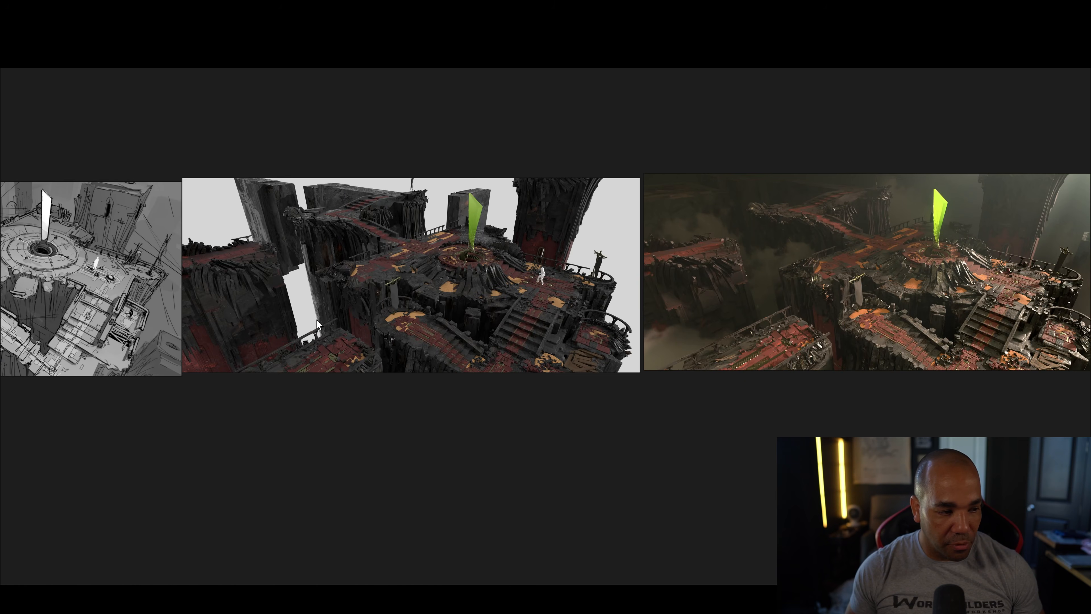
scroll(422, 296, "up", 3)
scroll(421, 297, "up", 1)
mouse_move(397, 293)
left_mouse_down()
mouse_move(511, 335)
mouse_move(742, 327)
left_mouse_up()
scroll(523, 333, "down", 2)
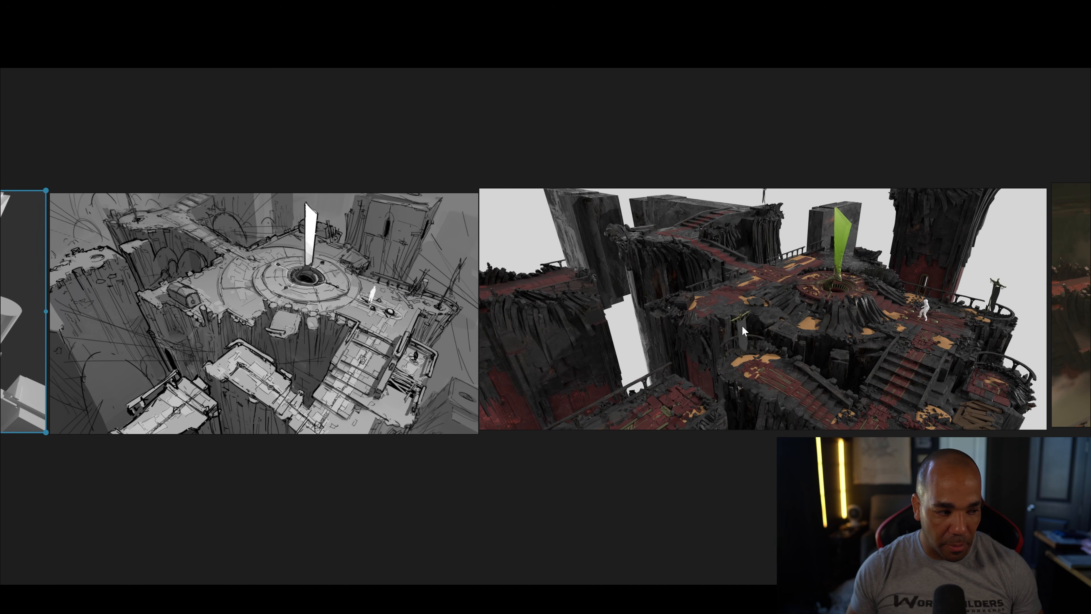
mouse_move(350, 311)
left_mouse_down()
mouse_move(370, 308)
mouse_move(347, 306)
left_mouse_up()
left_click_drag(703, 326, 220, 313)
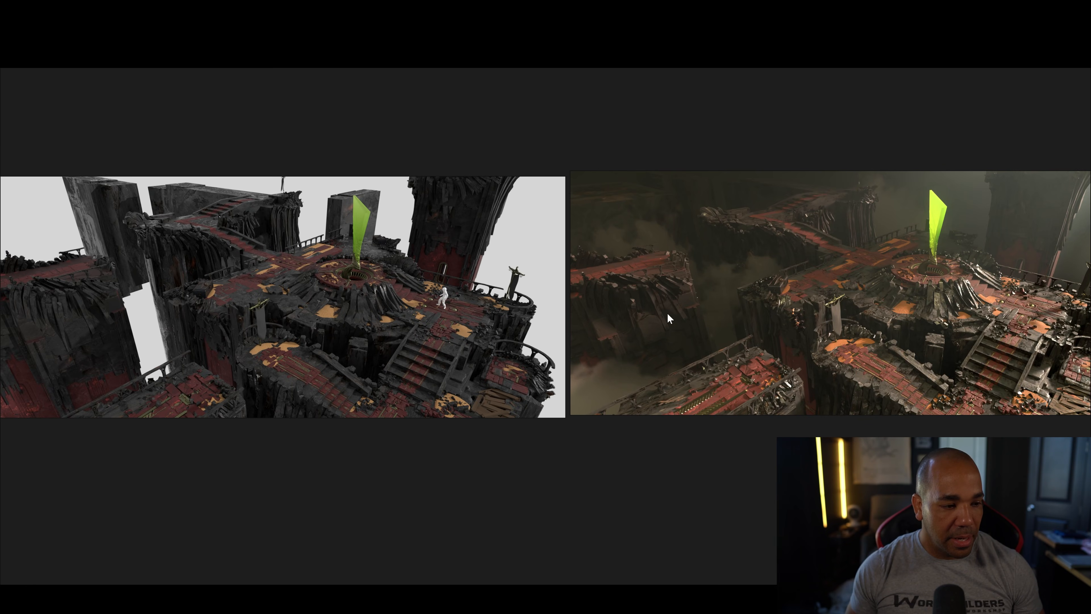
left_click_drag(667, 314, 354, 322)
left_click_drag(278, 306, 259, 276)
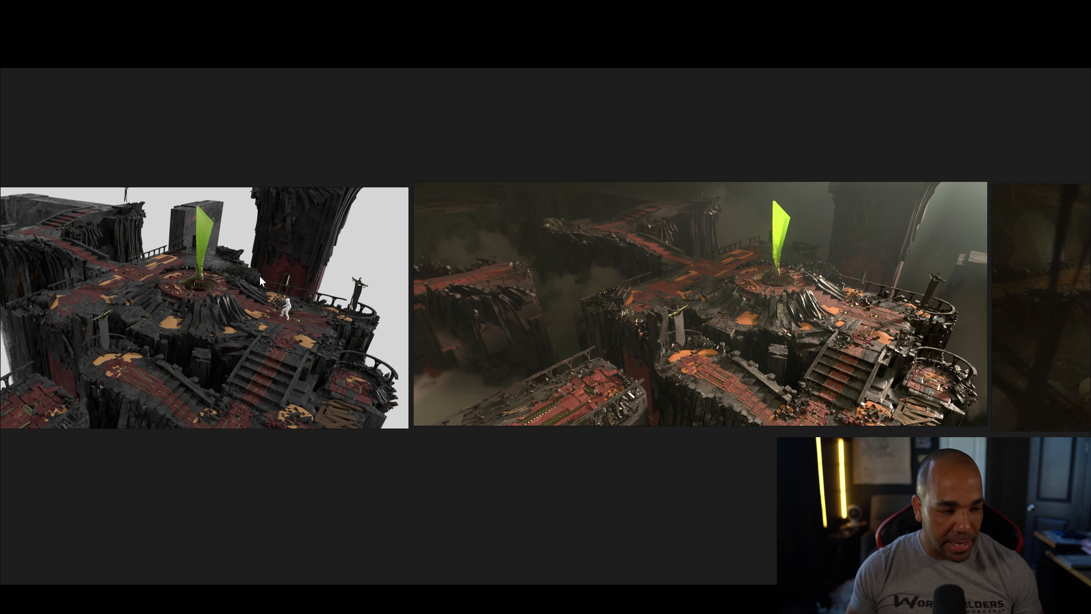
left_click_drag(862, 302, 634, 339)
left_click_drag(881, 336, 412, 339)
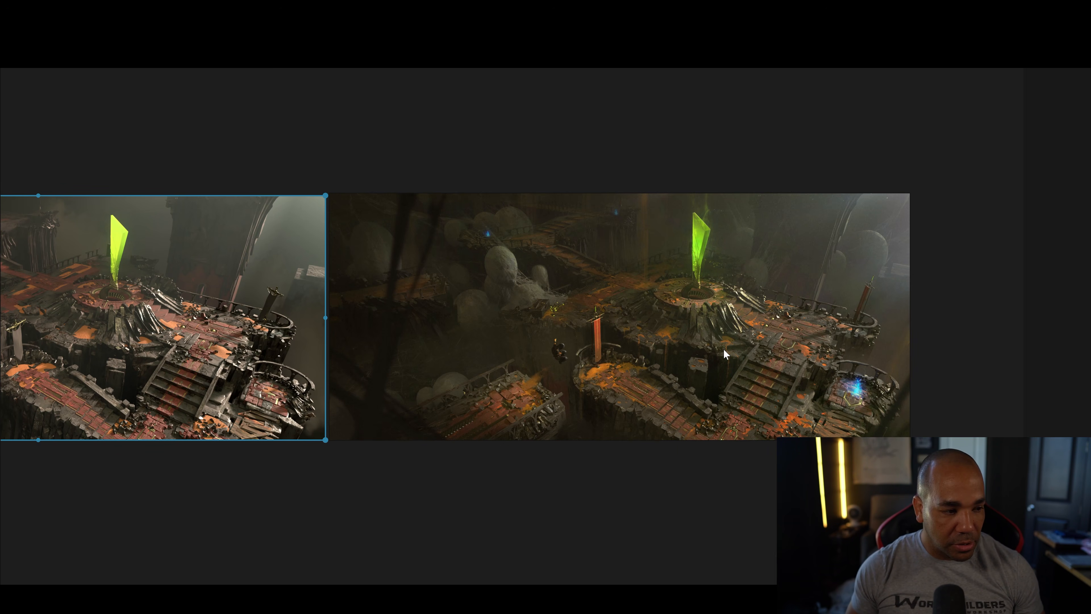
scroll(709, 278, "down", 4)
left_click_drag(378, 240, 687, 224)
scroll(372, 257, "down", 3)
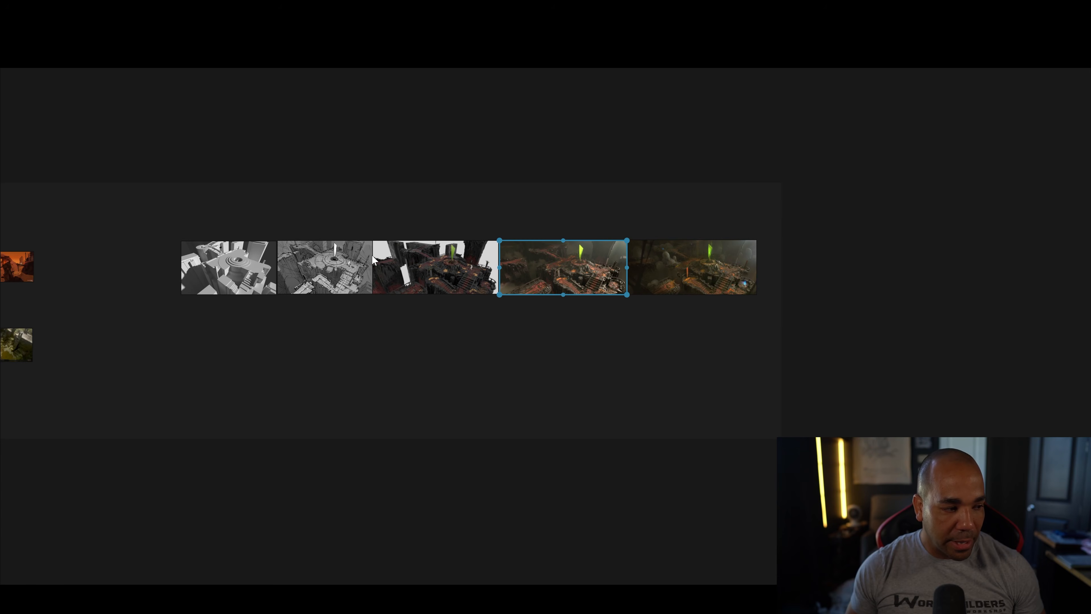
scroll(453, 270, "up", 3)
left_click_drag(453, 270, 493, 293)
scroll(516, 293, "down", 1)
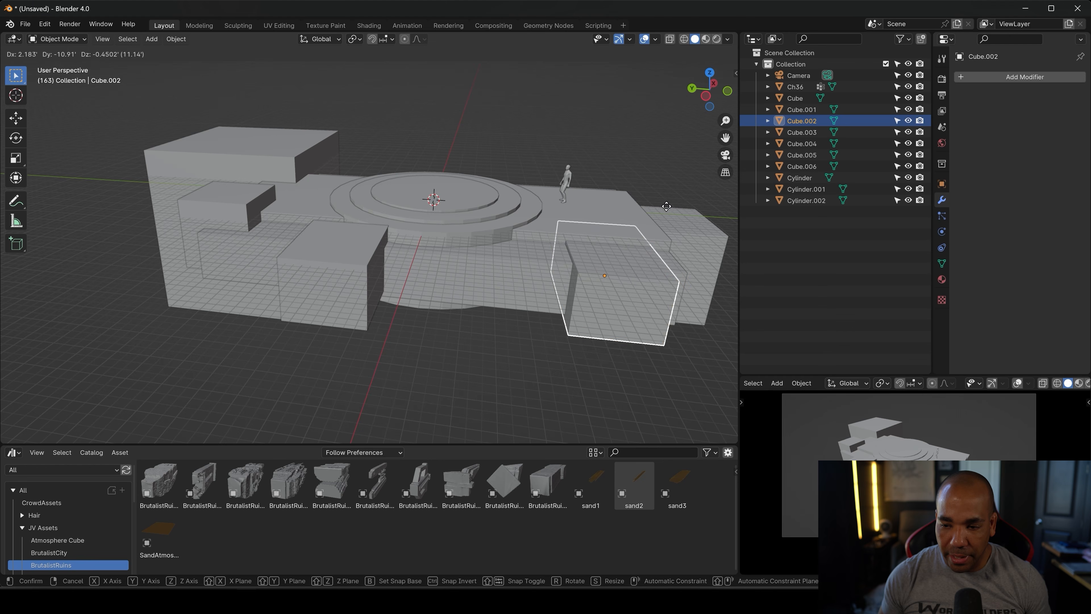
Duplicate cube blocks around the circular platform and scale the copies to form stepped levels and side masses
key("KP_1")
key("s")
key("Escape")
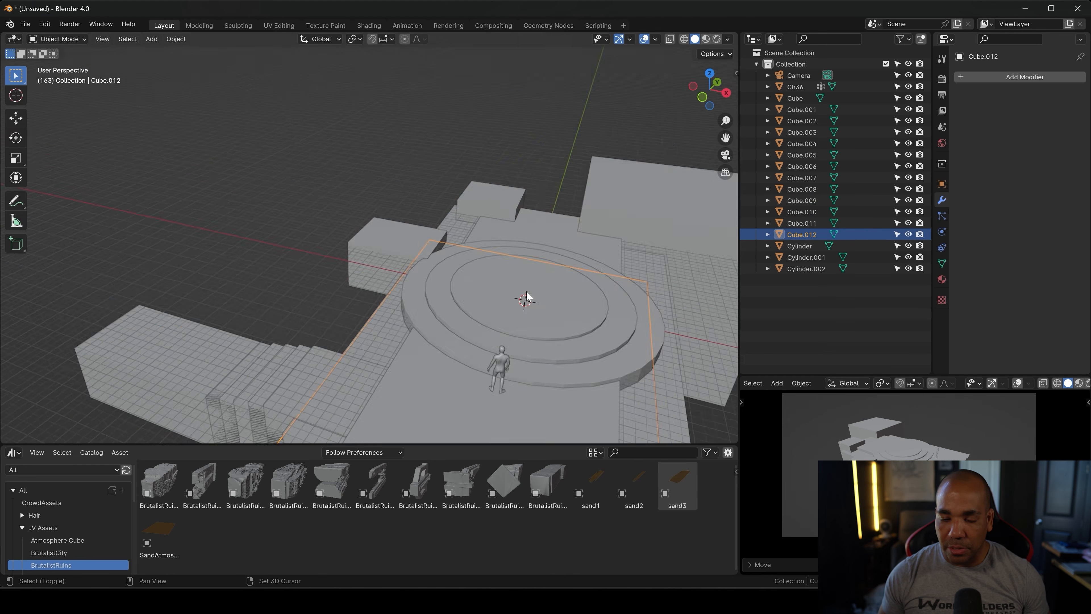
key("shift+d")
key("KP_1")
left_click(567, 325)
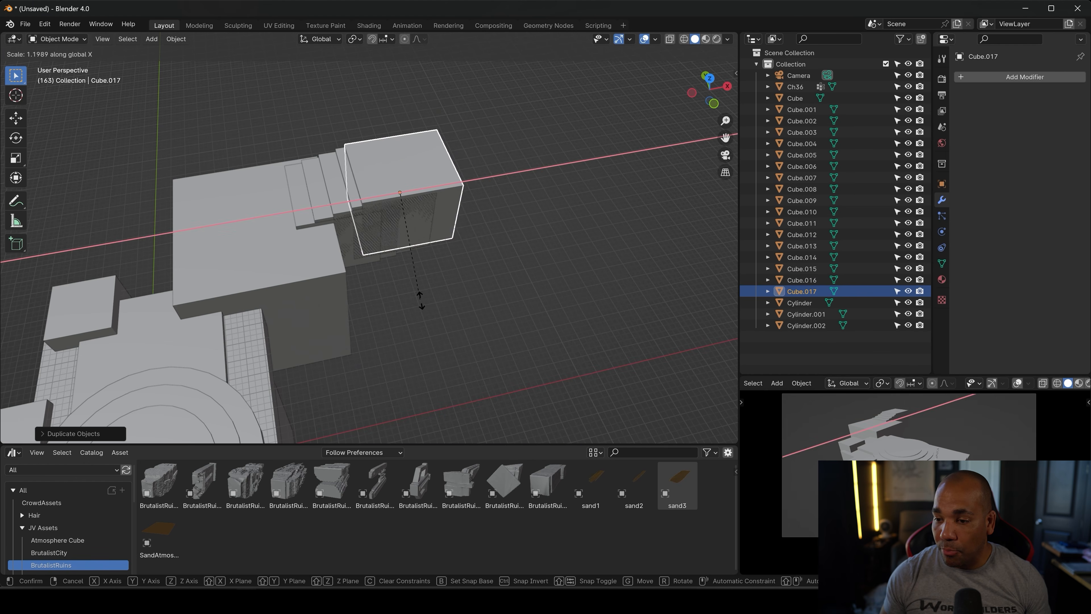
key("s")
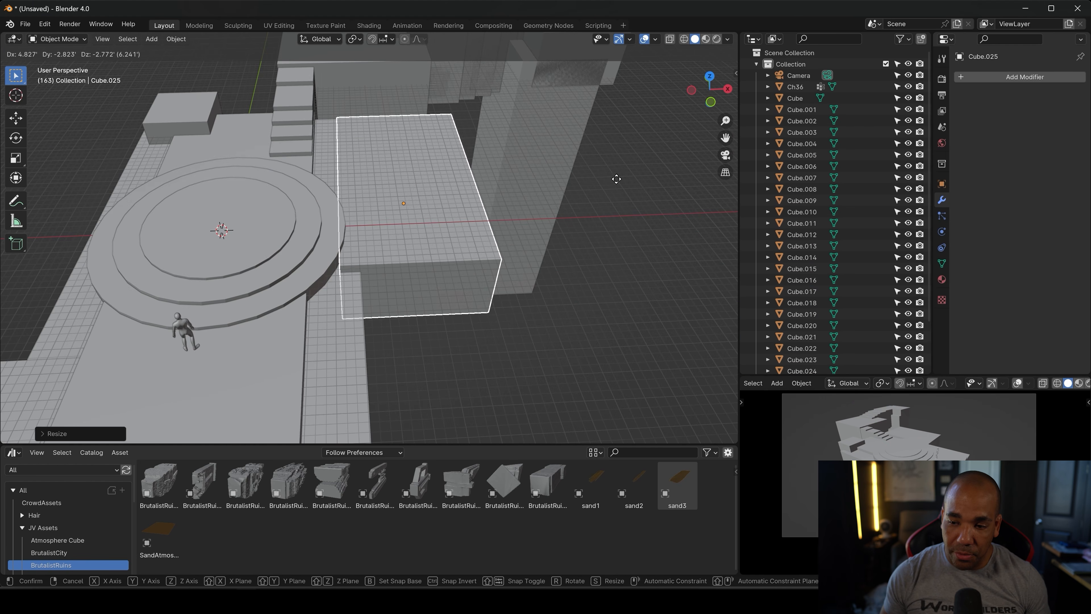
Duplicate a block beside the circular platform and shift the blocks along the X axis
key("shift+d")
key("x")
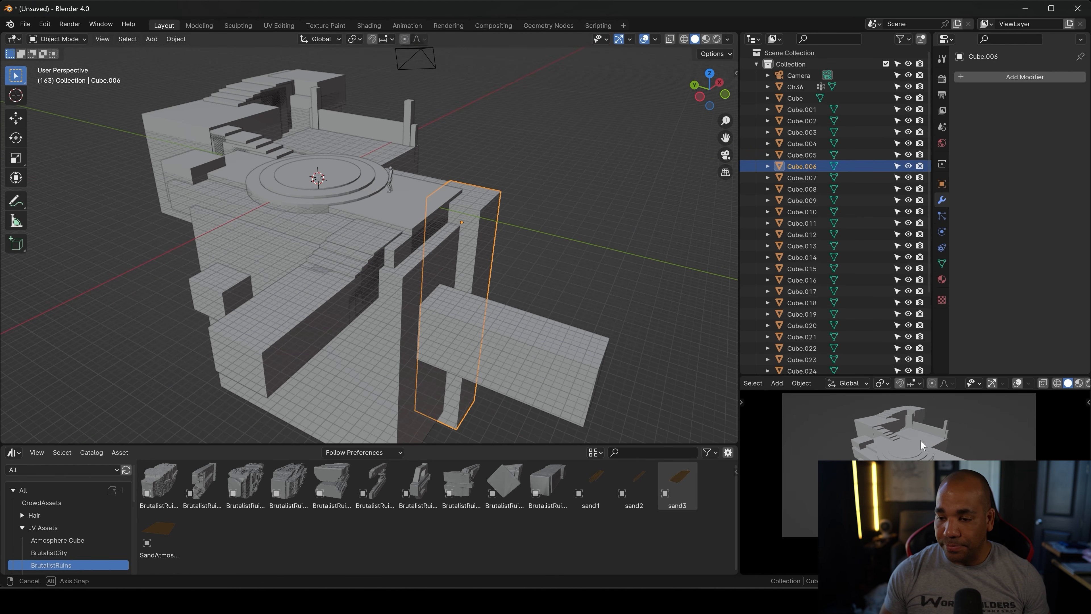
key("g")
key("x")
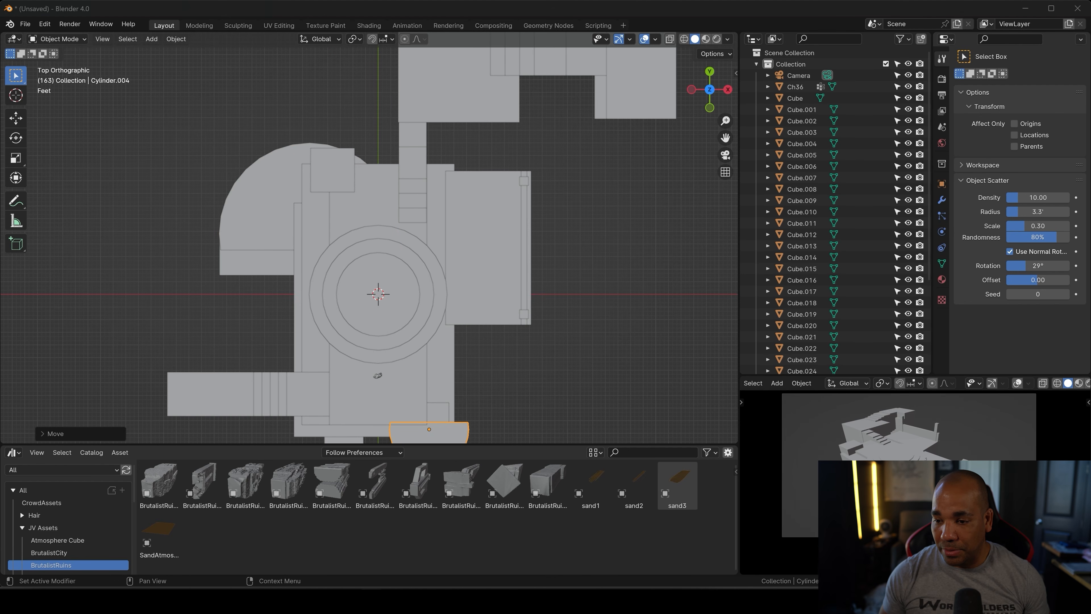
Scale blocks along X and Y in the top view and place a rectangular block against the half-round platform's outer side
key("s")
key("x")
left_click(715, 166)
key("g")
key("s")
key("y")
left_click(342, 190)
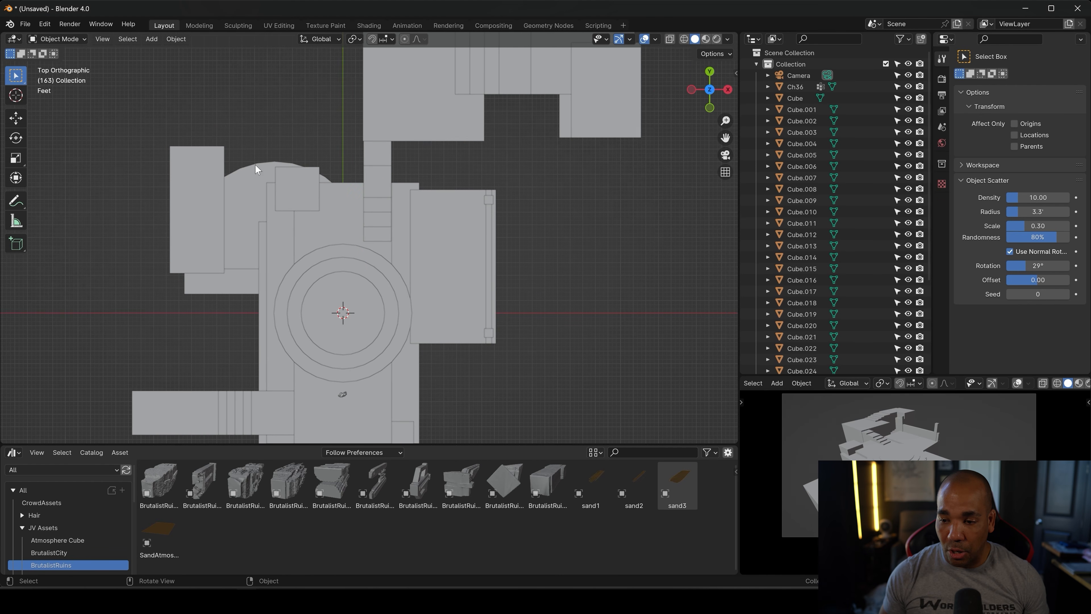
Extend the block at the end of the upper stairs into a long beam, and move the upper structure horizontally
scroll(258, 170, "down", 2)
scroll(476, 329, "up", 4)
scroll(475, 328, "down", 4)
key("Tab")
key("g")
key("x")
key("alt+z")
left_click_drag(425, 240, 599, 305)
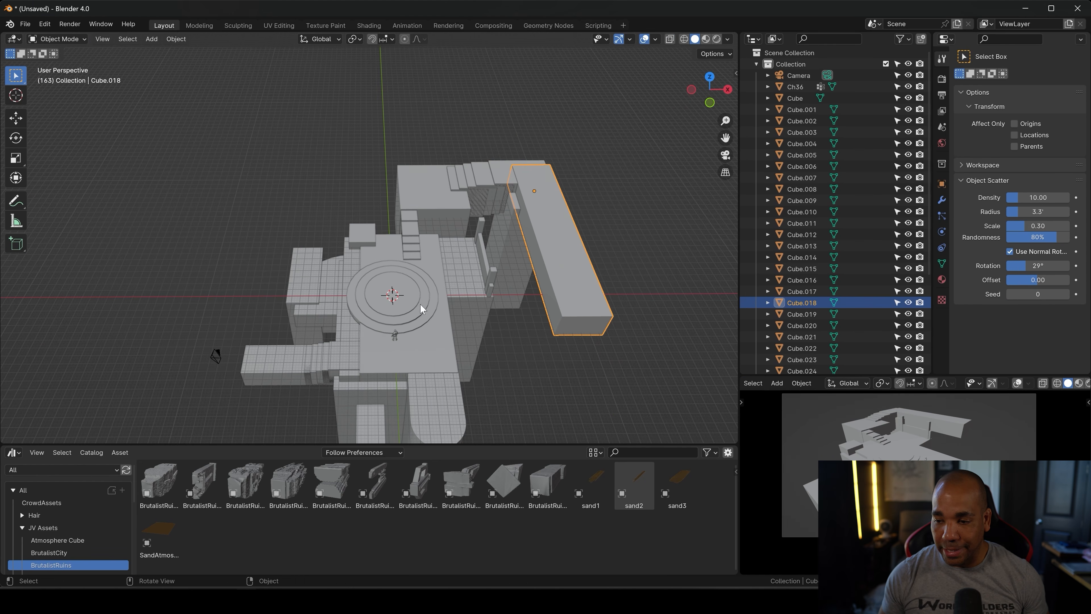
scroll(522, 295, "up", 3)
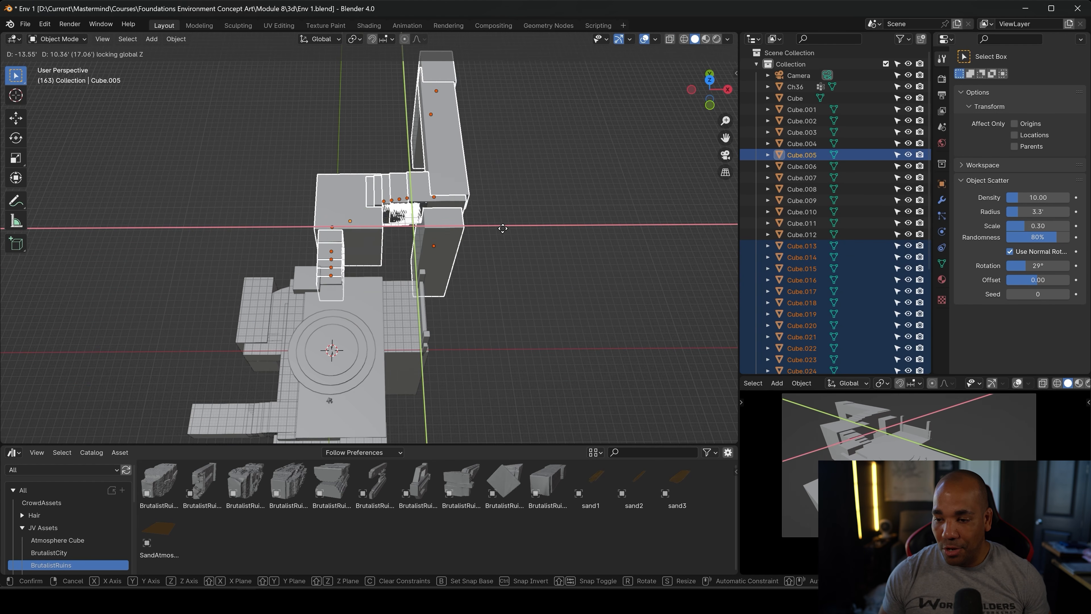
left_click(502, 228)
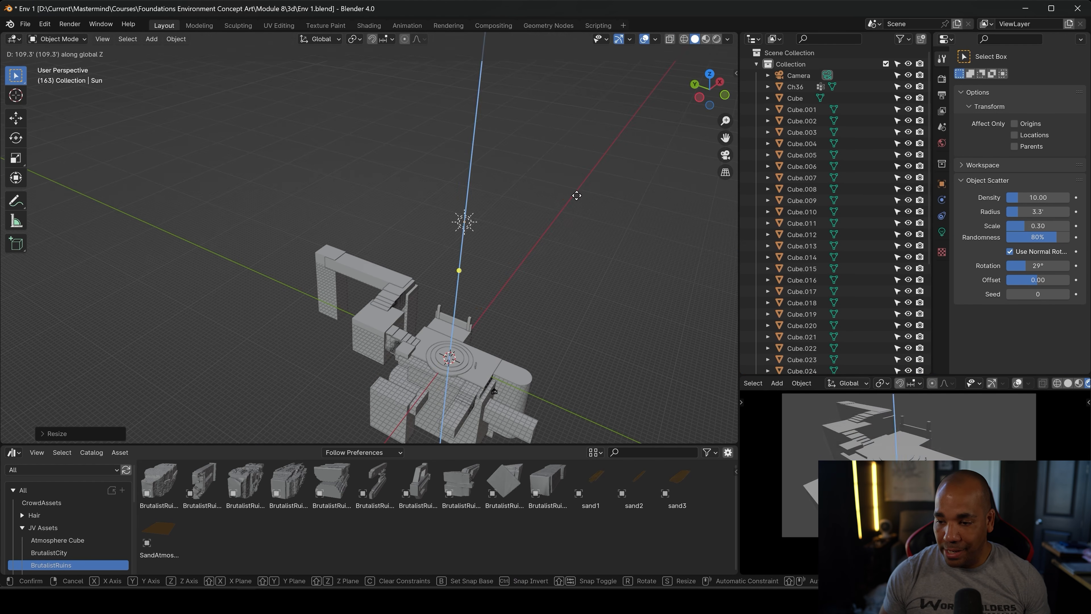
Rotate the sun light above the blockout and duplicate a tall pillar block for the background
key("r")
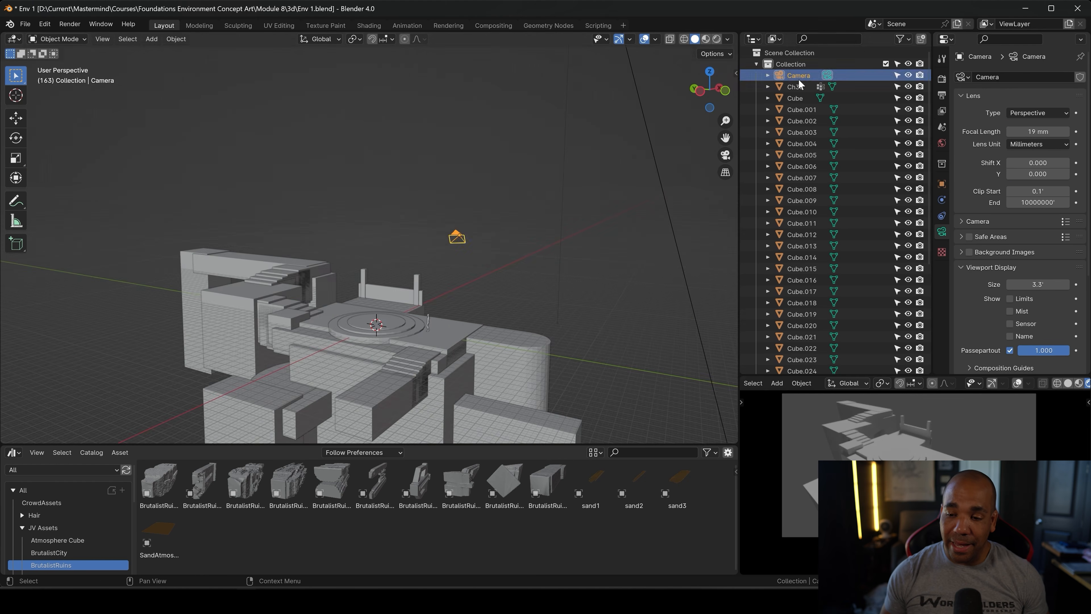
key("shift+d")
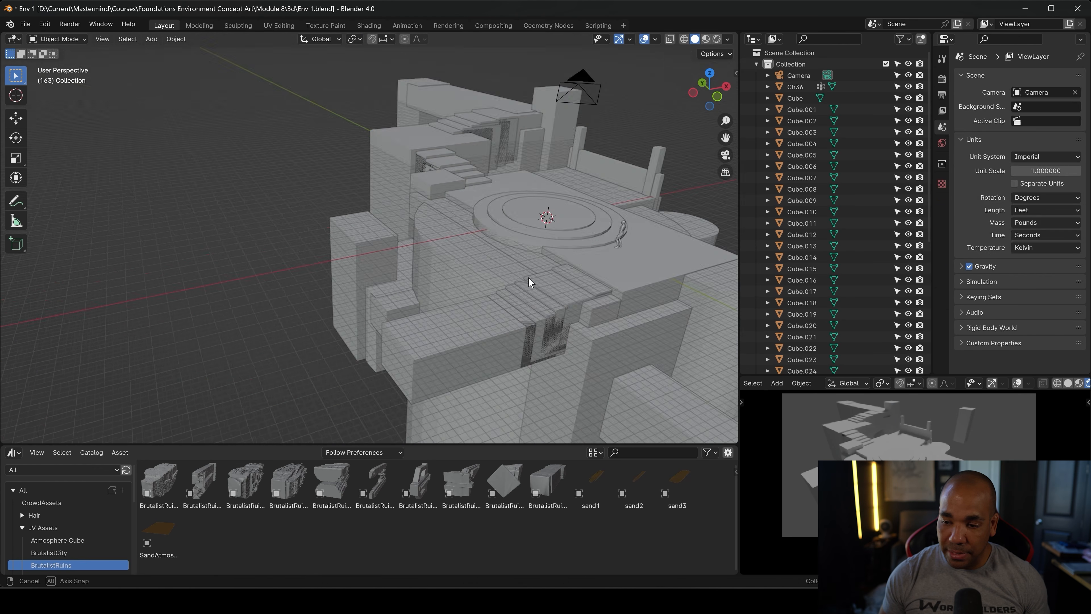
Position a block copy beside the lower stairs along Z, scale it along Y and move it along X
left_click(456, 233)
left_click(492, 236)
left_click(515, 246)
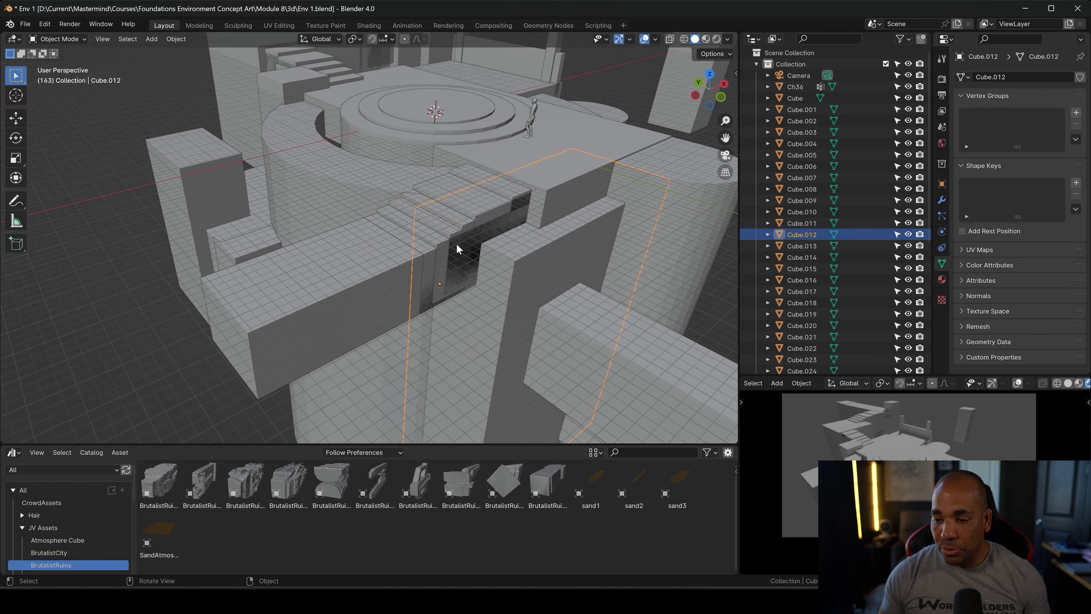
key("g")
key("z")
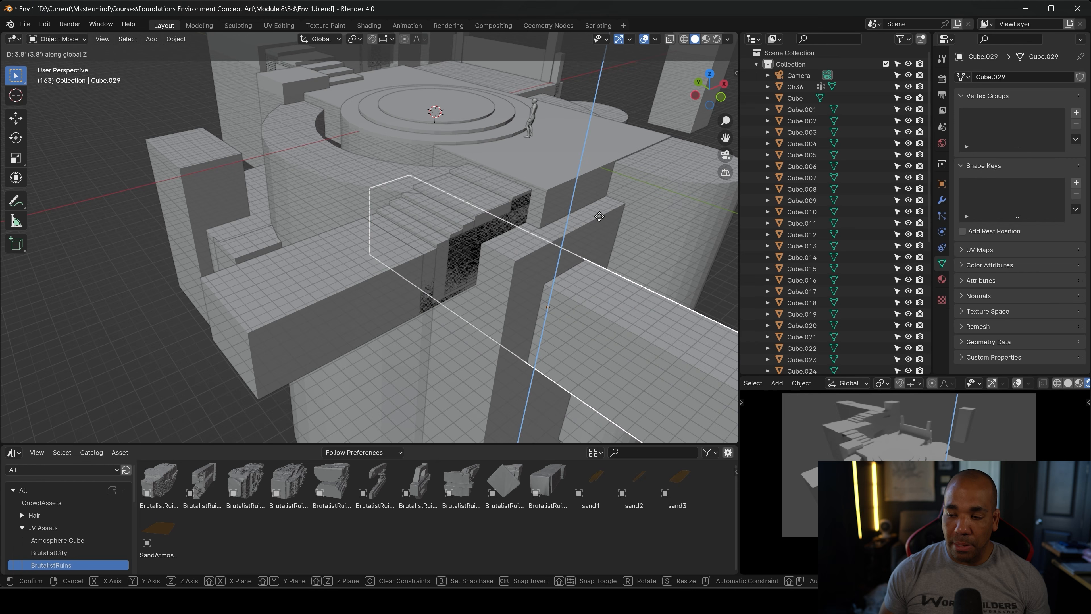
left_click(618, 197)
key("s")
key("y")
left_click(625, 197)
key("g")
key("x")
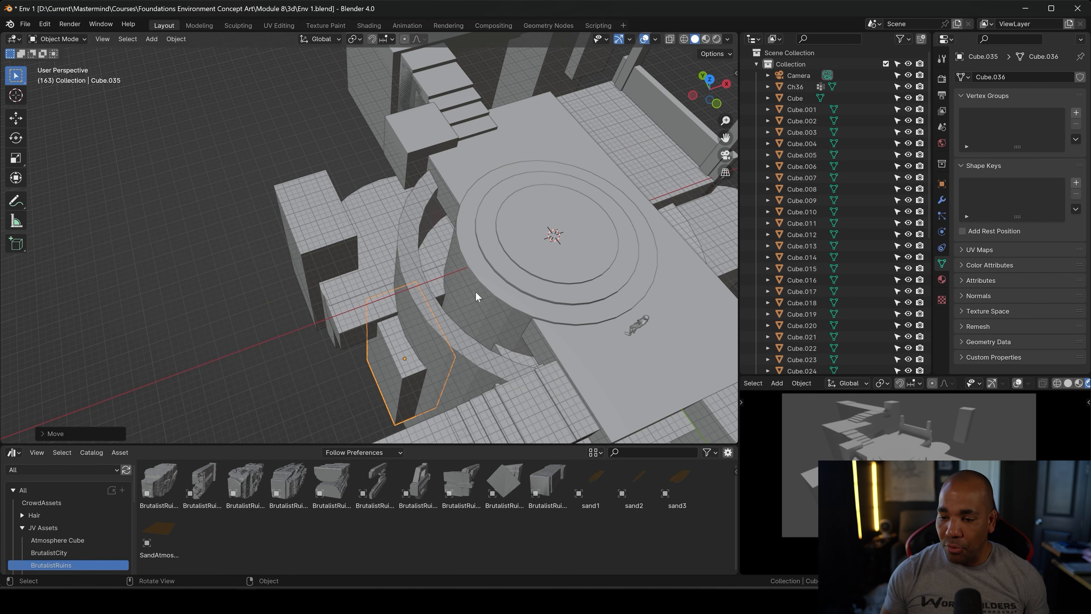
Resize the small block below the curved ledge and save the Env 1 file
key("s")
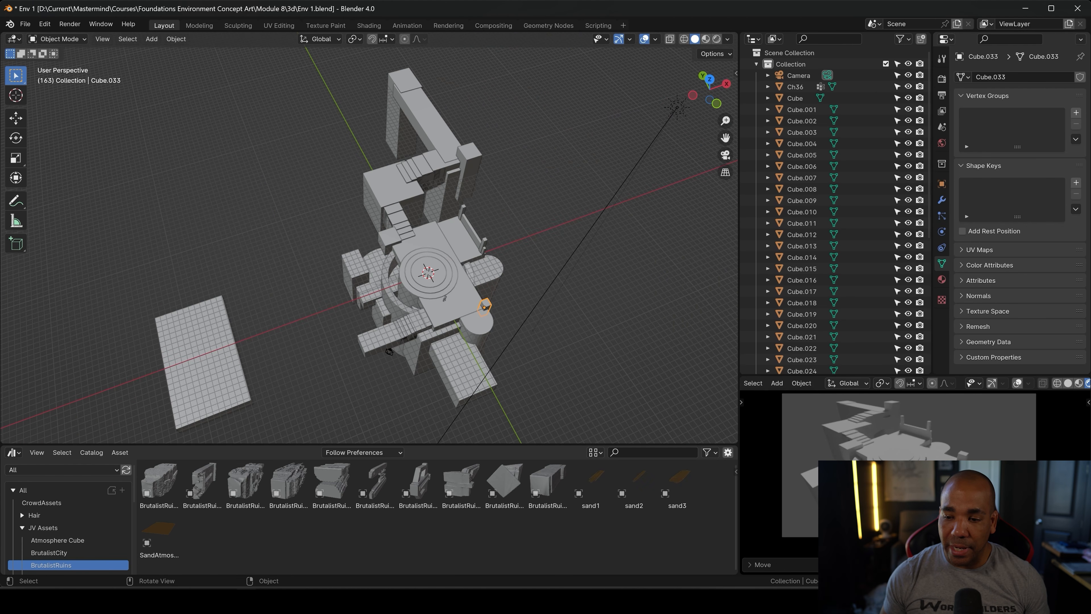
key("ctrl+s")
scroll(385, 308, "up", 4)
left_click(385, 308)
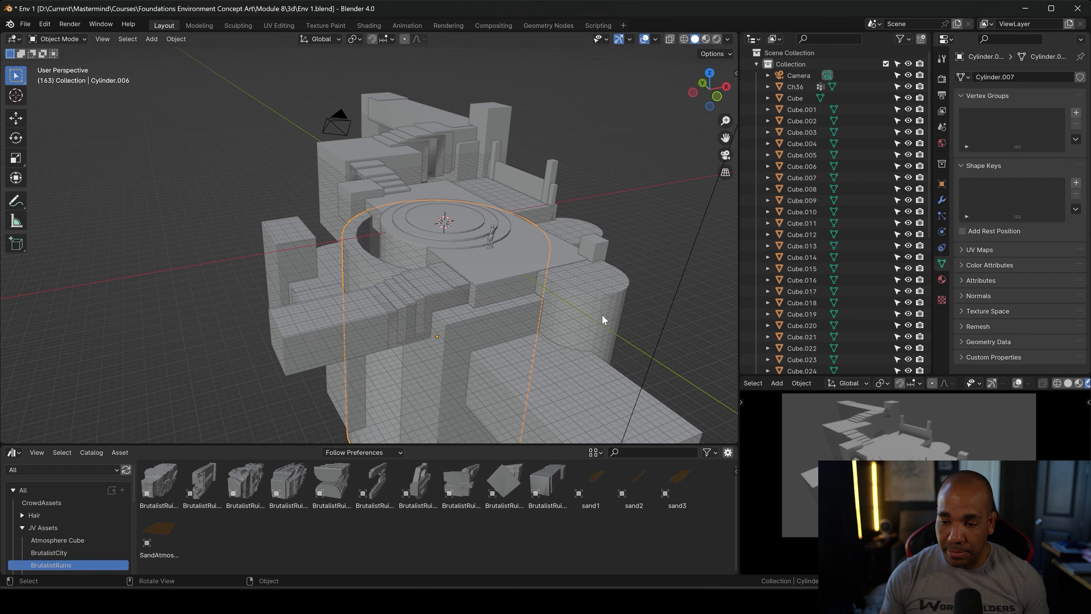
Add a mesh cylinder at the round platform's central hole, delete the unneeded objects and save the file
key("ctrl+s")
scroll(387, 330, "up", 3)
left_click(387, 330)
key("shift+a")
mouse_move(445, 115)
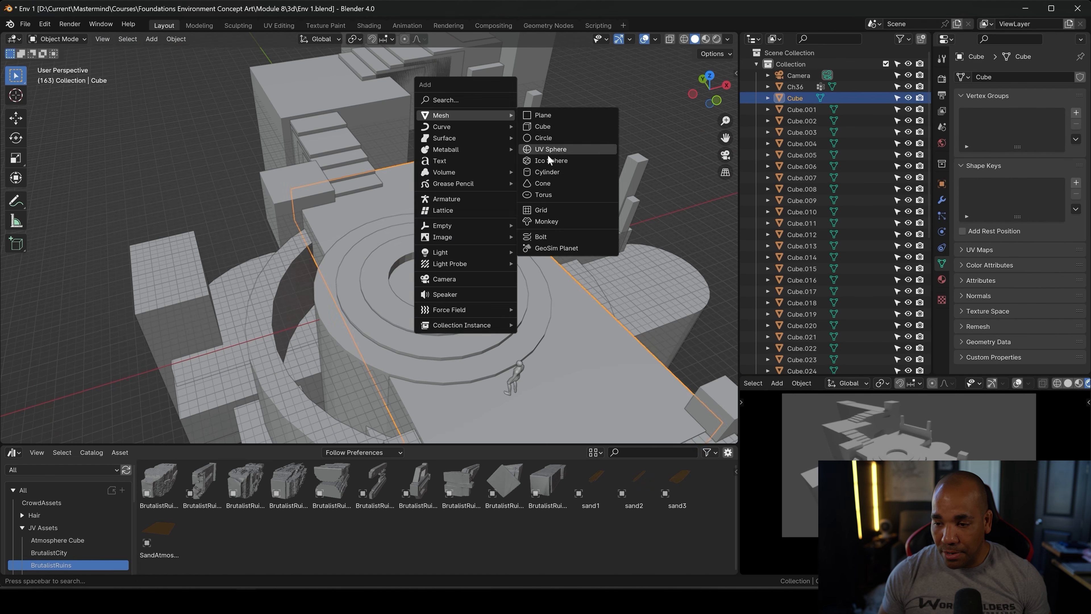
left_click(546, 170)
key("Delete")
key("ctrl+s")
left_click(471, 248)
key("Delete")
key("ctrl+s")
Duplicate a block on the side platform, adjust the height along Z and save the file
key("shift+d")
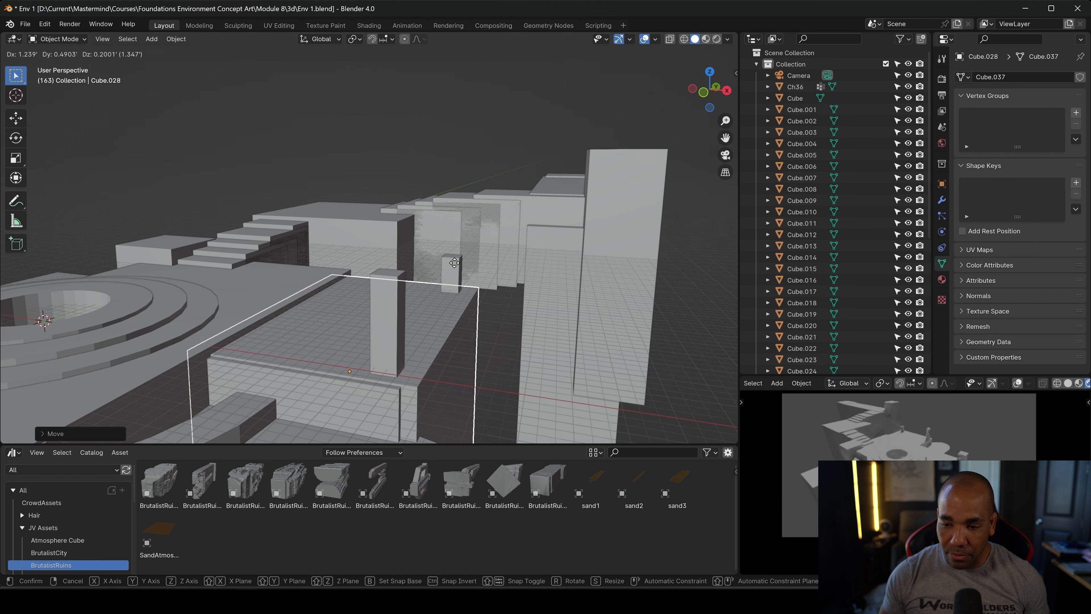
left_click(388, 301)
key("g")
key("z")
left_click(468, 325)
key("ctrl+s")
Select the lower staircase blocks together and reposition them against the main platform
scroll(468, 325, "down", 5)
left_click_drag(223, 322, 438, 356)
key("r")
key("z")
left_click(465, 379)
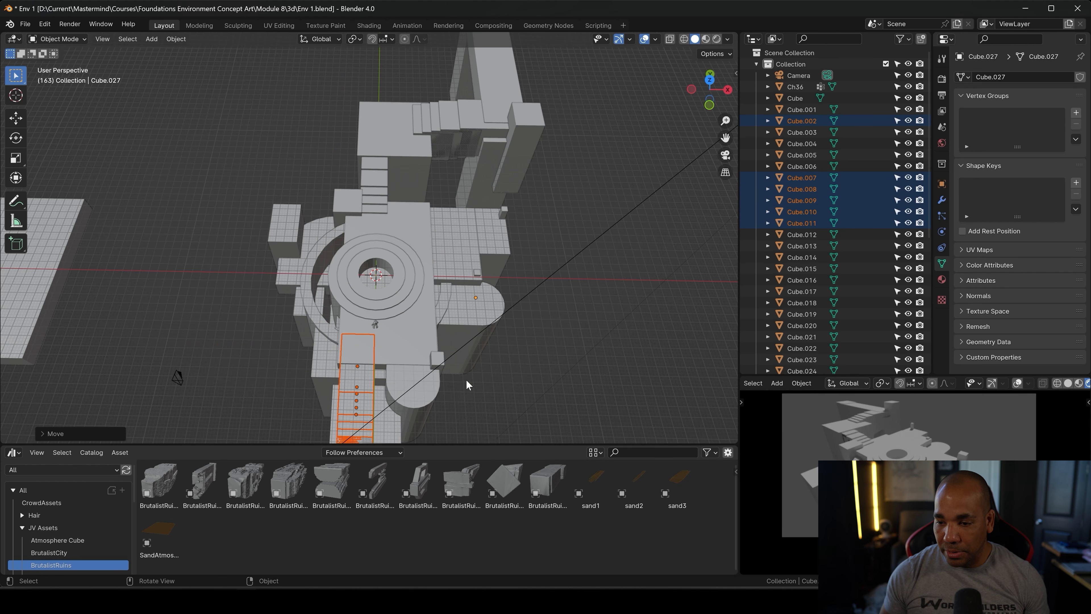
Scale the lower staircase section along X and save the file
left_click(378, 374)
left_click(485, 378)
key("s")
key("x")
left_click(516, 376)
left_click(511, 369)
key("ctrl+s")
Adjust the position and width along X of the long end block and the neighbouring lower stair blocks
left_click(497, 250)
key("s")
key("x")
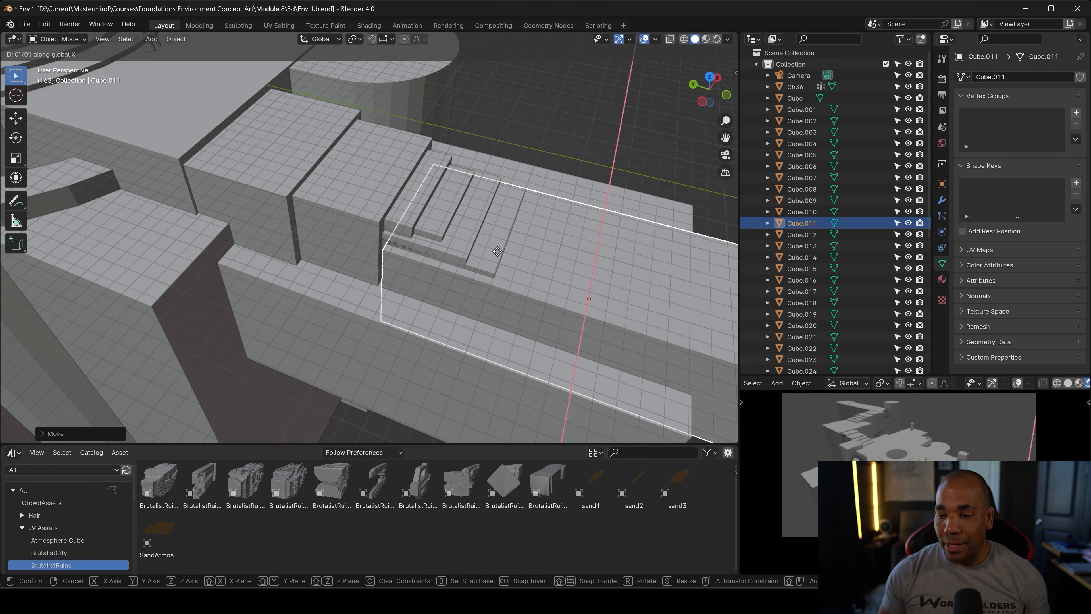
left_click(498, 241)
key("s")
key("x")
left_click(436, 218)
left_click(421, 161)
Raise the rounded cylinder ledge beside the lower stairs along Z and save the file
left_click(471, 241)
key("g")
key("z")
left_click(463, 204)
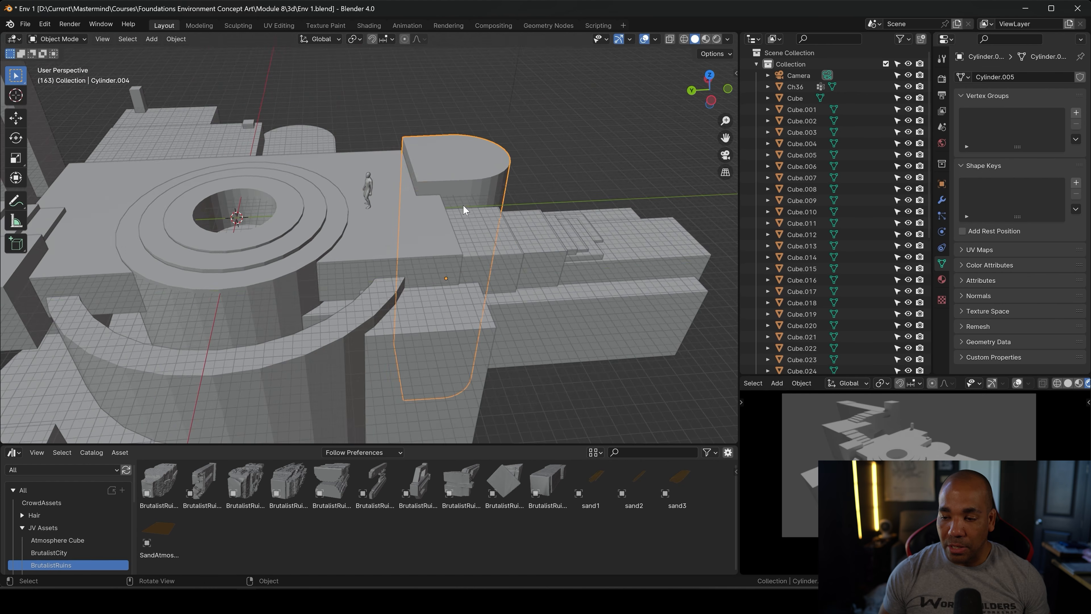
left_click(433, 138)
key("g")
key("z")
left_click(433, 107)
key("ctrl+s")
Move the tall block at the corner of the upper stair landing along Z
left_click(373, 279)
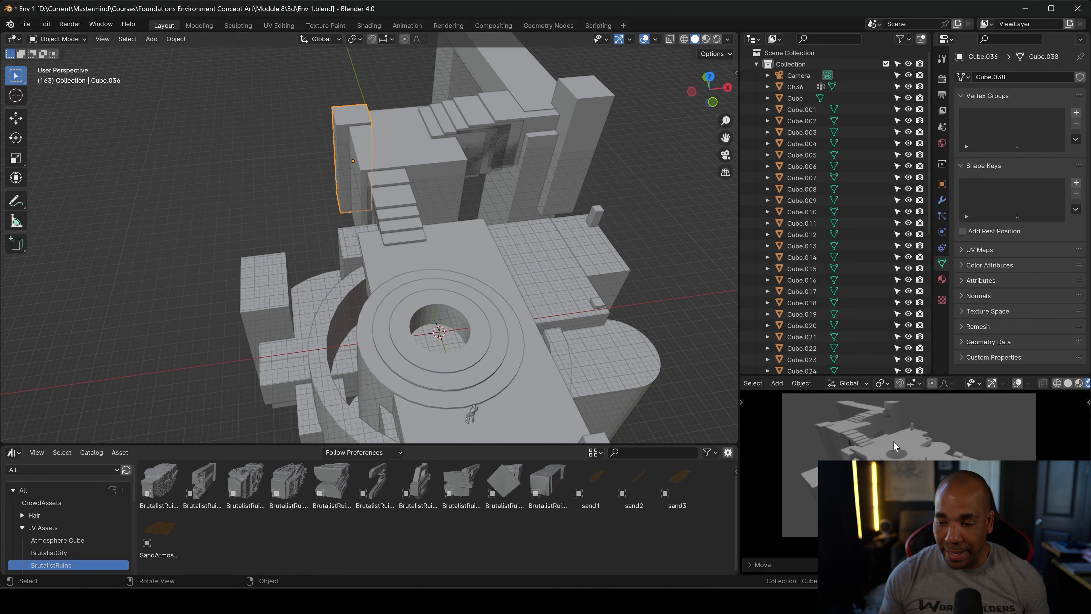
key("g")
key("z")
left_click(374, 280)
Move the large block beneath the lower stairs horizontally and lower it along Z
left_click(499, 258)
key("g")
key("y")
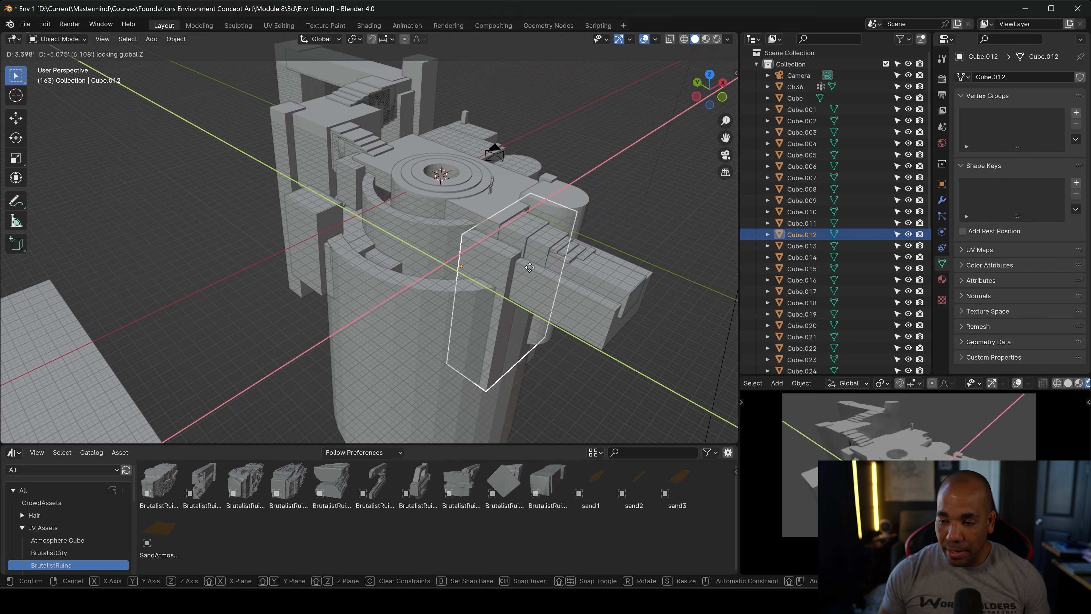
left_click(500, 262)
key("g")
key("z")
left_click(501, 292)
Adjust the height of the curved ledge pieces around the central tower along Z and save the file
left_click(404, 190)
key("g")
key("z")
left_click(375, 296)
key("g")
key("z")
left_click(386, 301)
key("ctrl+s")
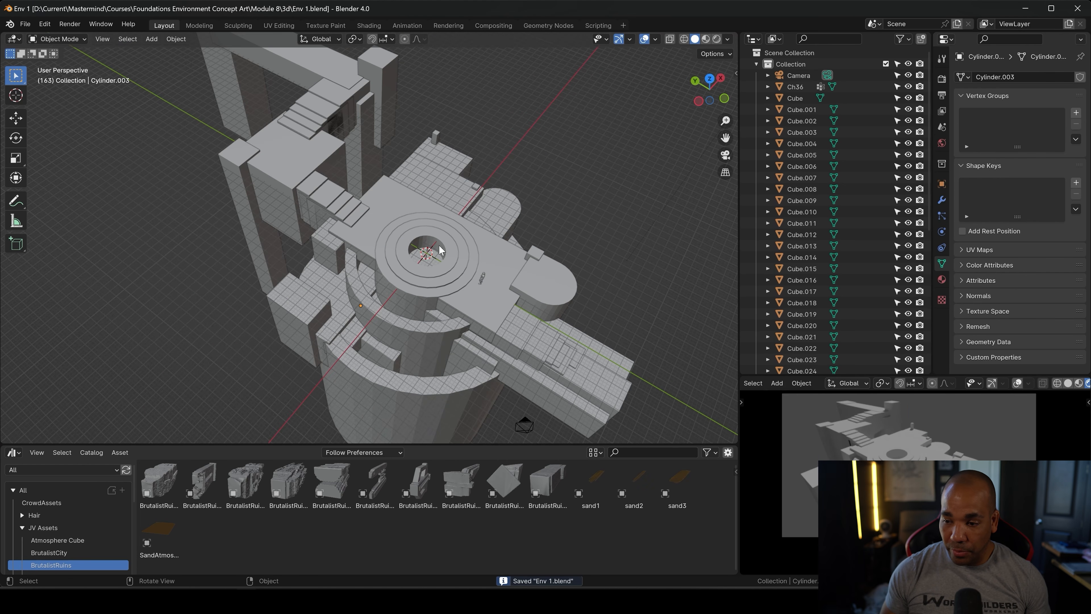
Scale a block along X and place a block horizontally alongside the lower stairs
scroll(430, 253, "down", 3)
left_click(399, 369)
key("s")
key("x")
left_click(342, 279)
scroll(448, 263, "up", 3)
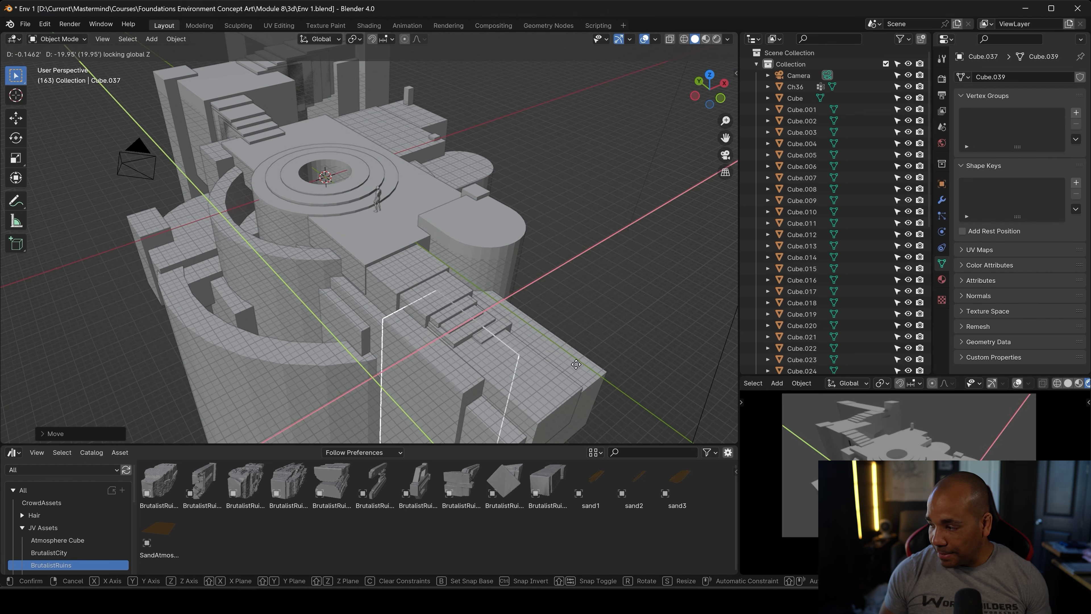
left_click(462, 233)
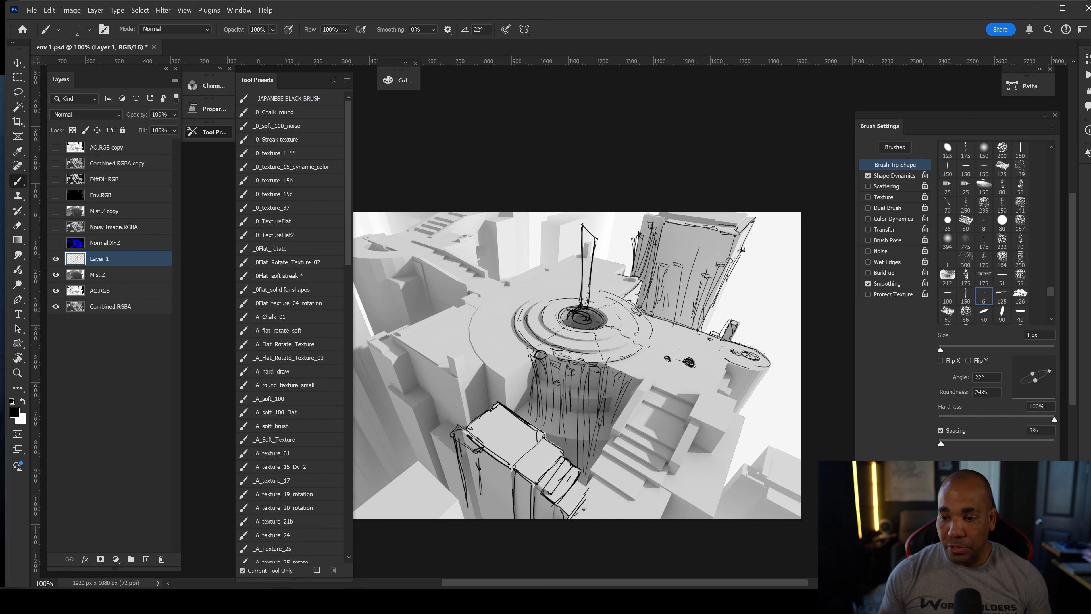
Switch to Photoshop, sketch rocks and vertical cliff lines on Layer 1 and paint light tone over the foreground block on Layer 2
left_click_drag(511, 295, 499, 376)
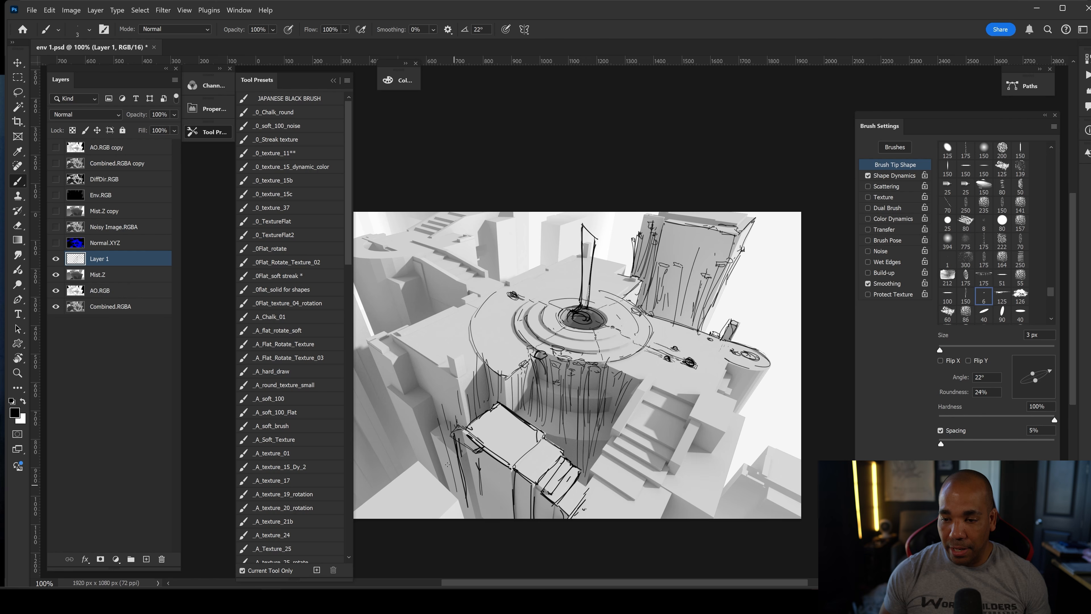
left_click_drag(625, 371, 611, 423)
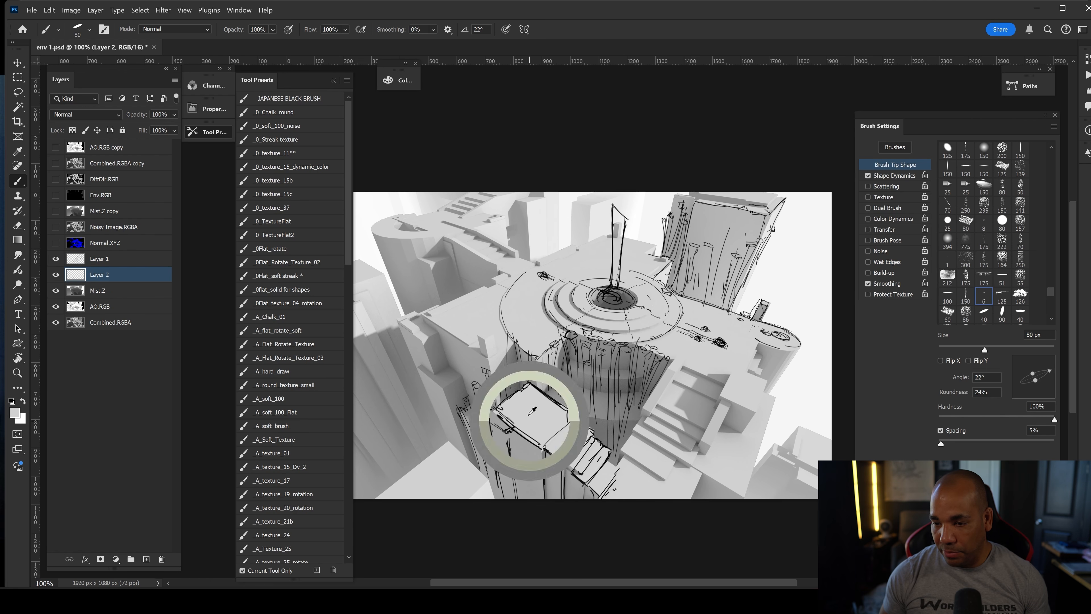
mouse_move(518, 410)
left_mouse_down()
mouse_move(620, 438)
mouse_move(552, 381)
left_mouse_up()
left_click_drag(769, 258, 826, 301)
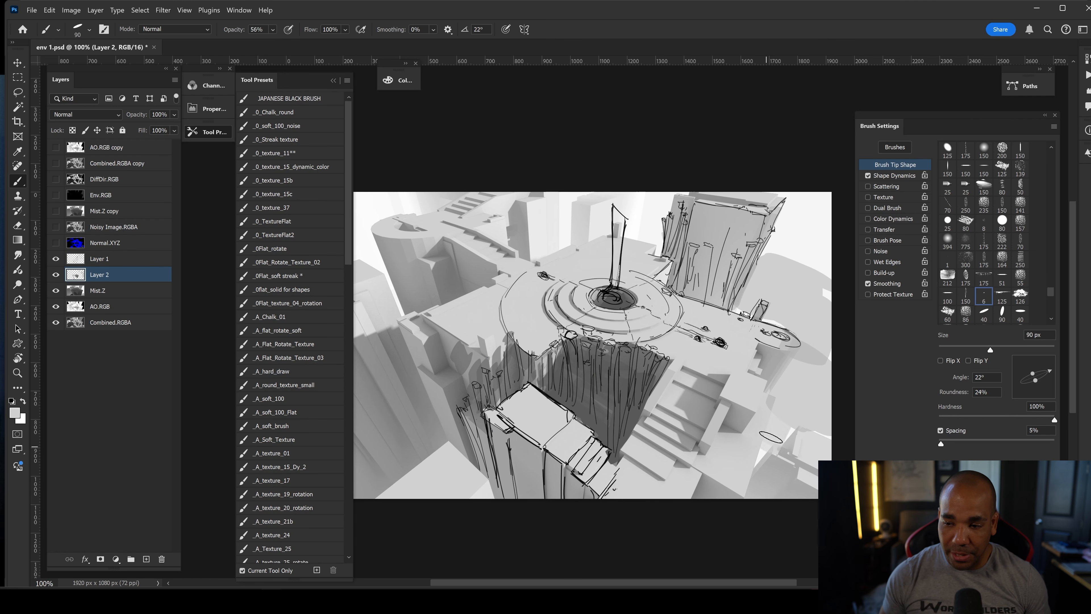
Sketch the outer ring arc on Layer 1 and fill the central monolith with dark tone on Layer 2
left_click(99, 259)
left_click_drag(540, 268, 610, 262)
left_click(100, 275)
left_click_drag(618, 215, 615, 287)
Outline the stairs beside the pit in black on Layer 1 with a 5 px brush
left_click(99, 259)
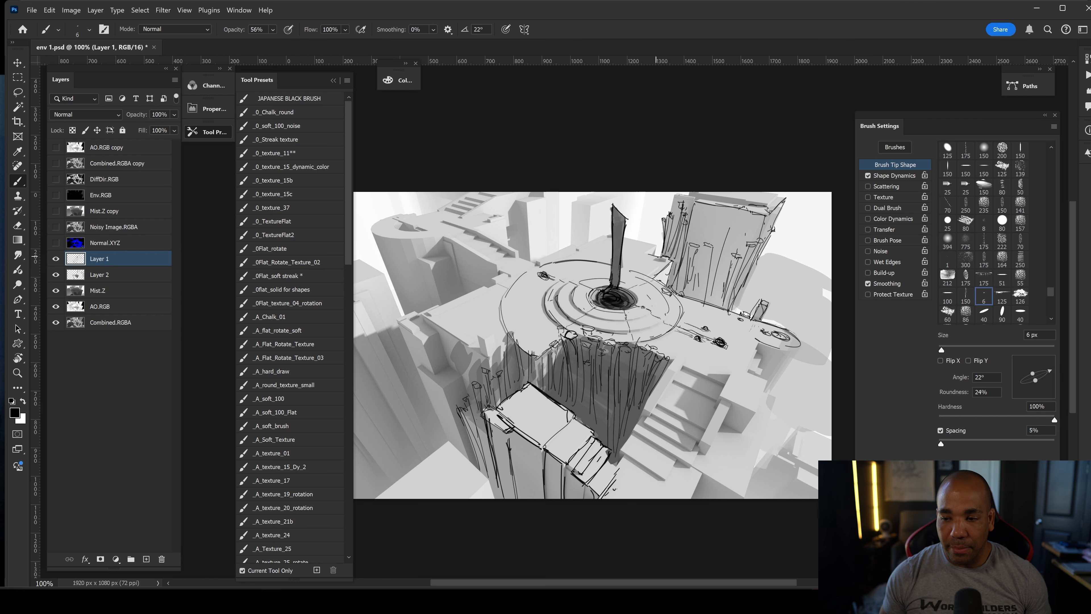
left_click_drag(656, 256, 616, 257)
key("[")
key("[")
left_click_drag(638, 357, 638, 376)
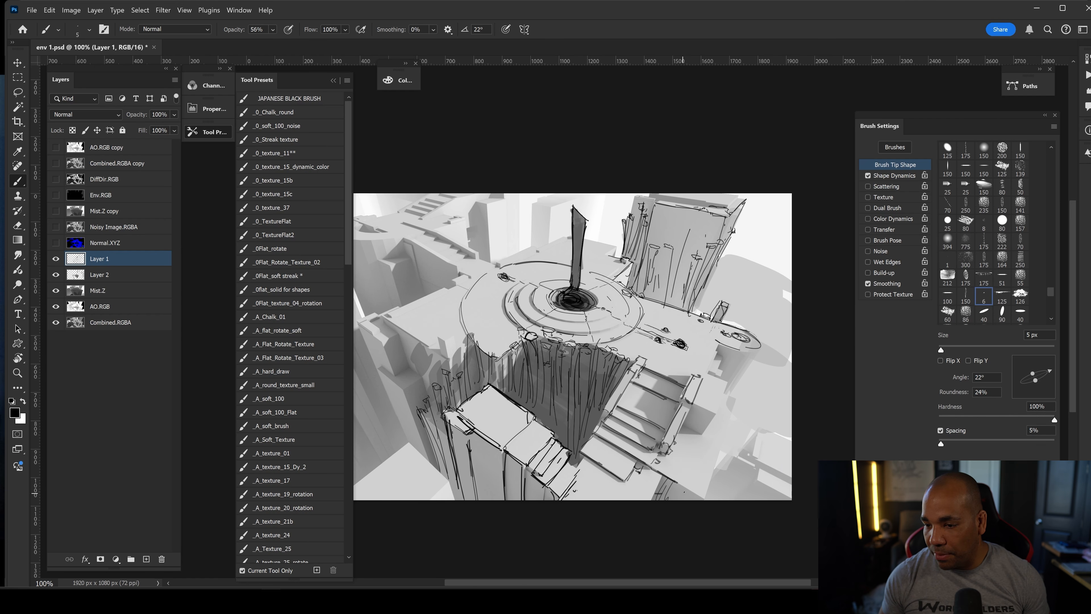
Sketch fine broken-rock edges around the platform beyond the stairs with a 2 px brush
key("[")
key("[")
key("[")
left_click_drag(696, 490, 703, 500)
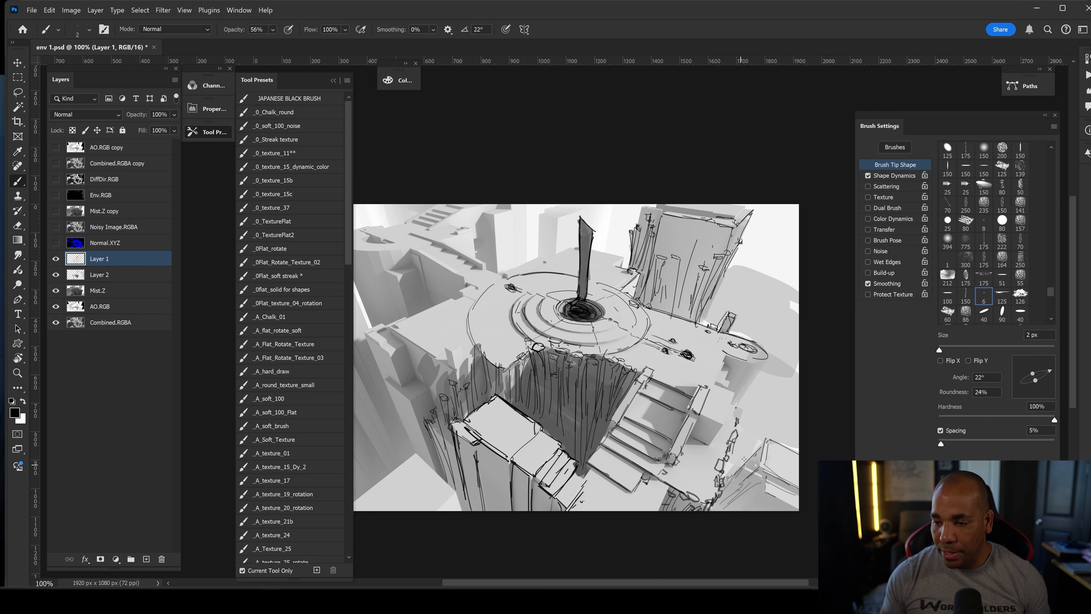
Sketch the rough edges and vertical cracks of the back-left cliff block on Layer 1
left_click_drag(558, 301, 632, 360)
key("]")
left_click_drag(486, 317, 503, 358)
mouse_move(502, 321)
left_mouse_down()
mouse_move(505, 344)
mouse_move(573, 333)
left_mouse_up()
left_click_drag(546, 341, 595, 405)
key("]")
mouse_move(485, 373)
left_mouse_down()
mouse_move(463, 353)
mouse_move(497, 447)
left_mouse_up()
Shade the back-left cliff wall on Layer 2 with sampled grey, using a 25 px brush at 100% opacity
left_click(99, 274)
key("0")
key("]")
key("]")
key("]")
key("]")
key("]")
key("]")
left_click(469, 381, "alt")
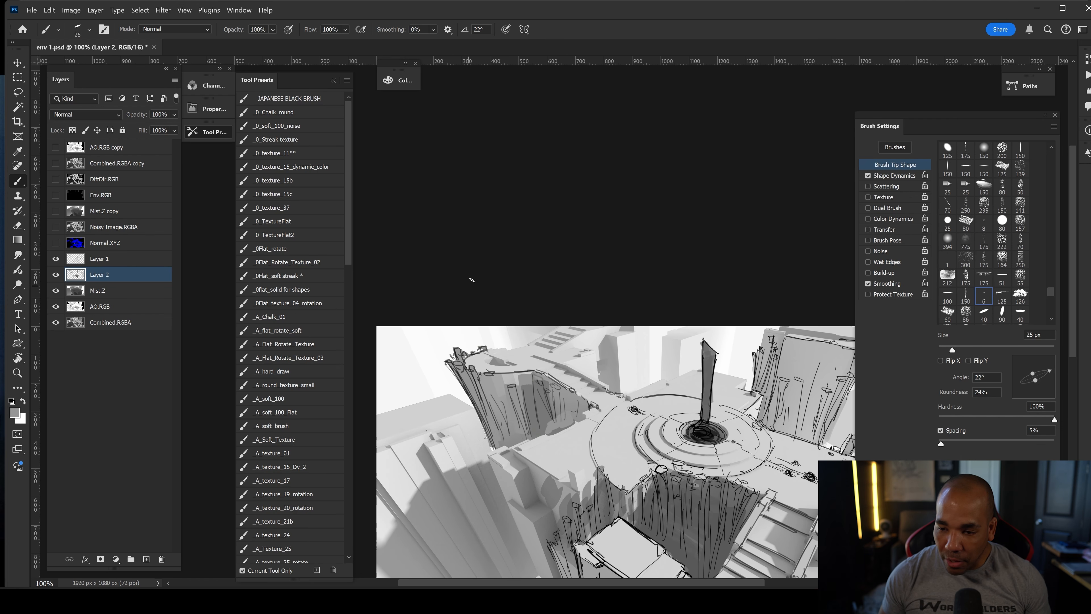
left_click_drag(592, 353, 591, 380)
left_click_drag(659, 347, 658, 376)
left_click_drag(731, 482, 695, 464)
Erase stray lines on Layer 1 and redraw the platform's front-left rock edge with a 3 px black brush
left_click(100, 259)
key("e")
mouse_move(563, 452)
left_mouse_down()
mouse_move(577, 416)
mouse_move(559, 447)
left_mouse_up()
key("b")
key("d")
key("[")
key("[")
key("[")
key("[")
key("[")
key("[")
key("[")
key("[")
left_click_drag(573, 449, 579, 477)
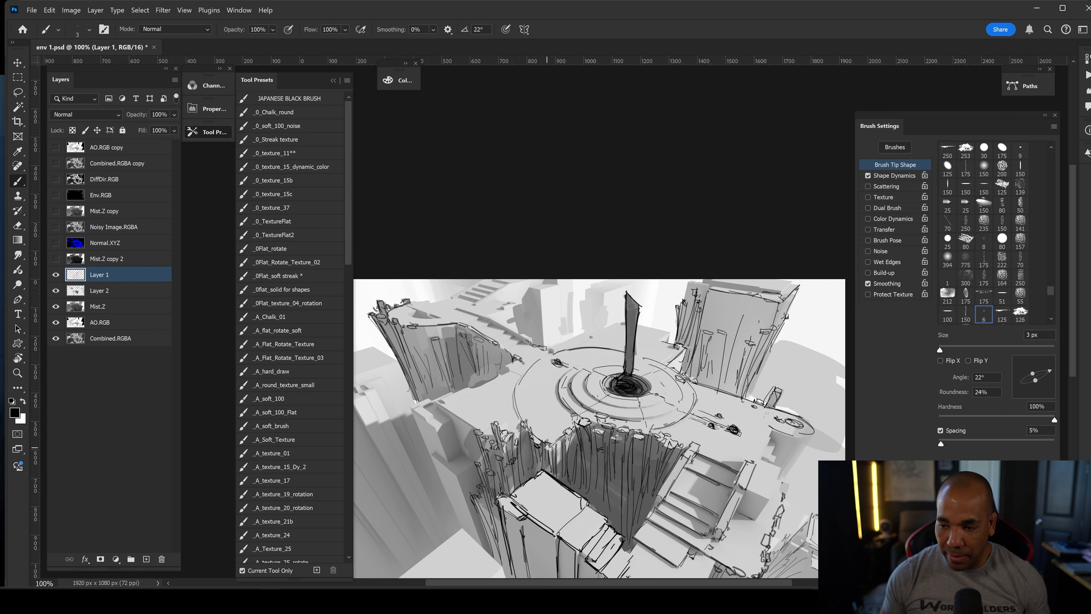
left_click_drag(584, 302, 638, 320)
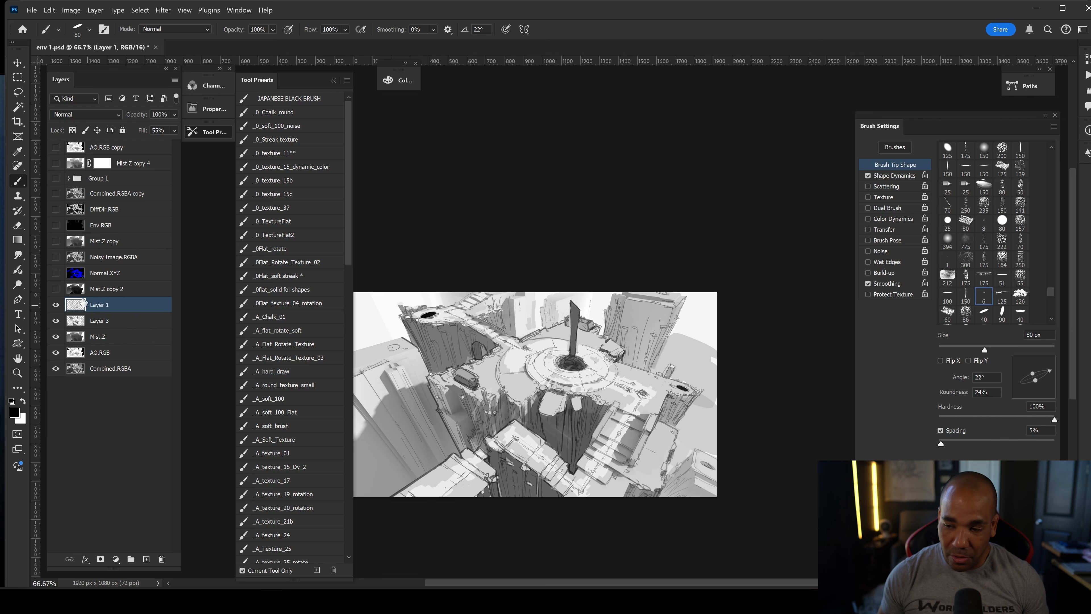
Shade the large left cliff face with sampled grey on Layer 3 and return to the line work on Layer 1
left_click(428, 392, "alt")
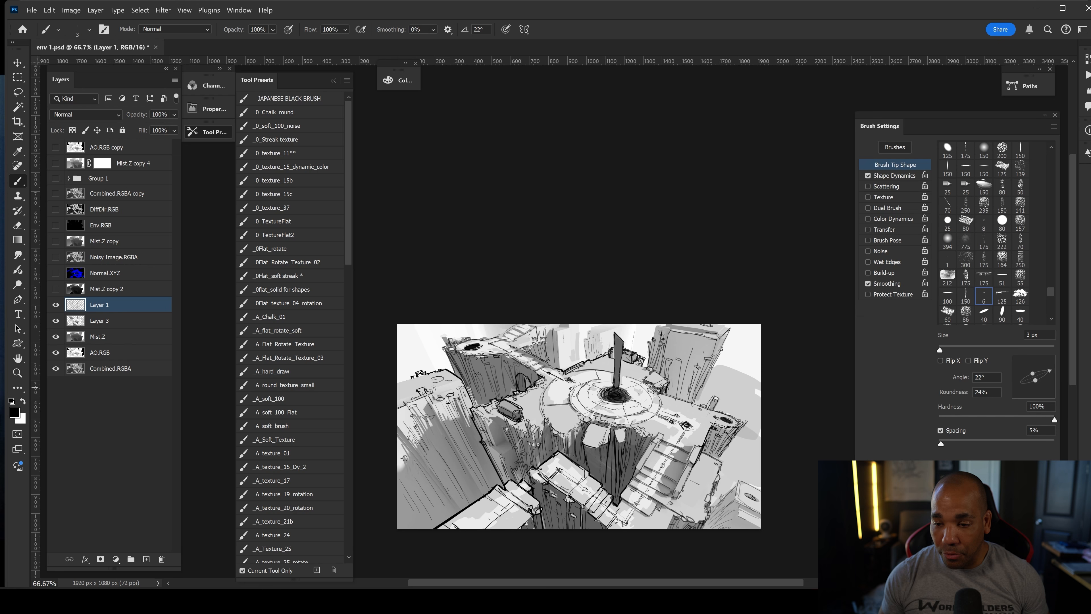
left_click(94, 324)
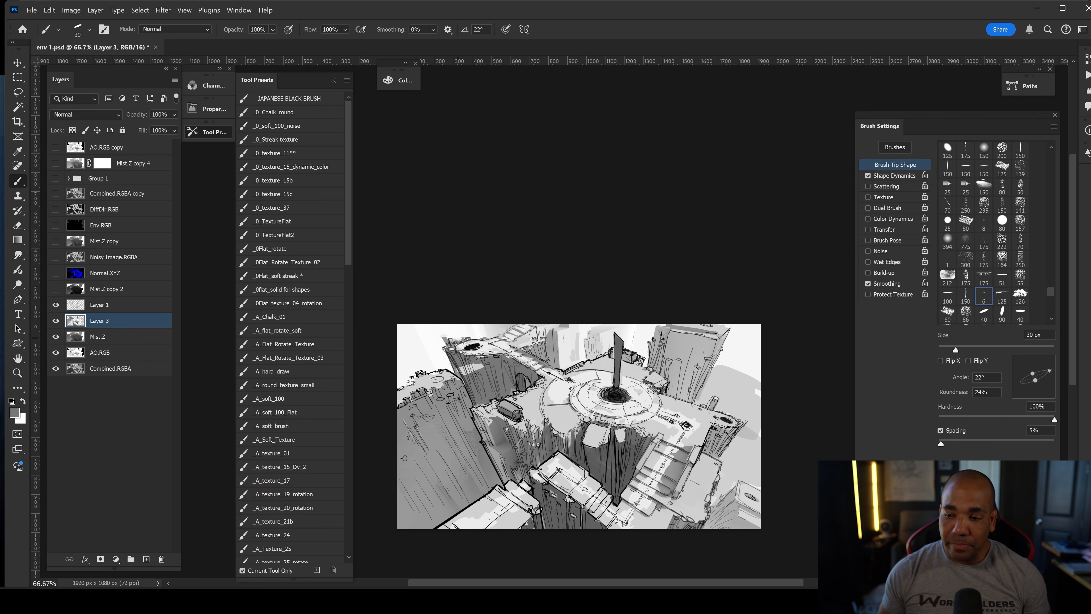
left_click(100, 304)
key("e")
key("b")
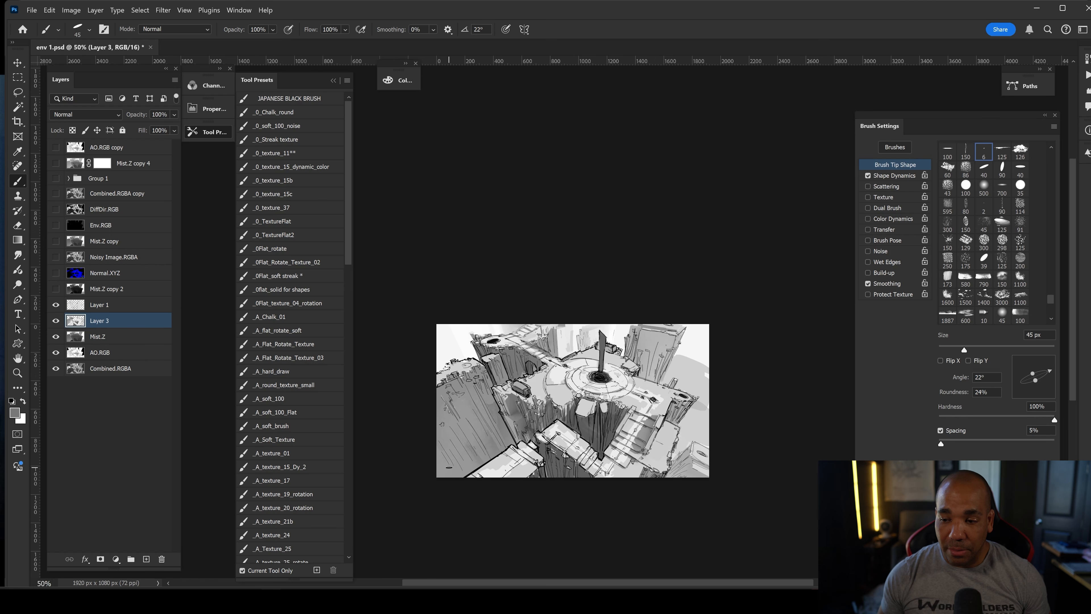
Paint a white arched opening in the left cliff face on Layer 3 and outline it in black on Layer 1
left_click_drag(469, 445, 493, 397)
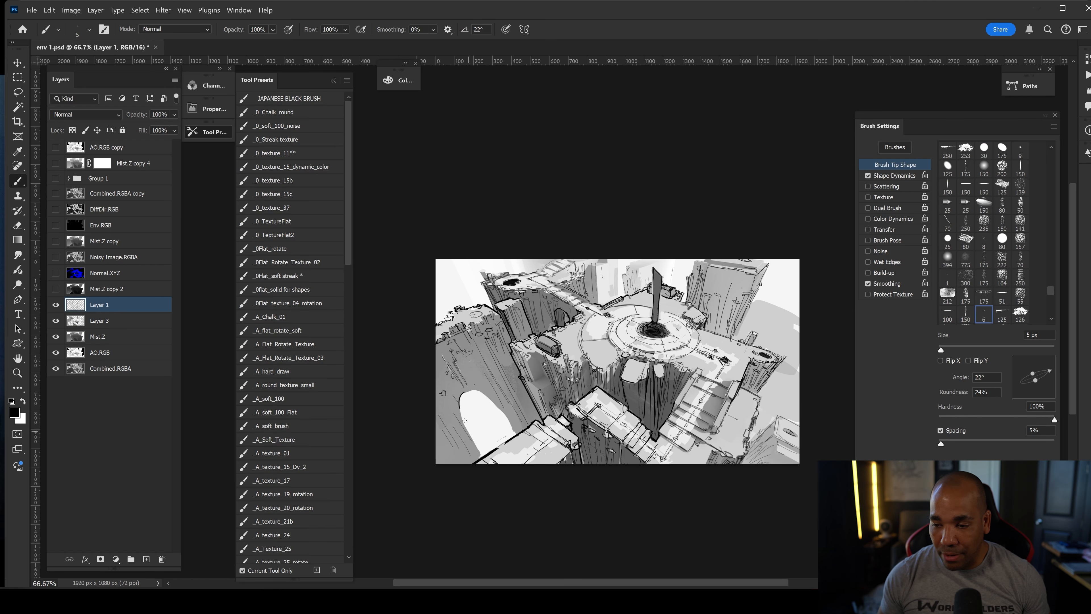
left_click_drag(465, 420, 481, 454)
left_click_drag(469, 390, 513, 436)
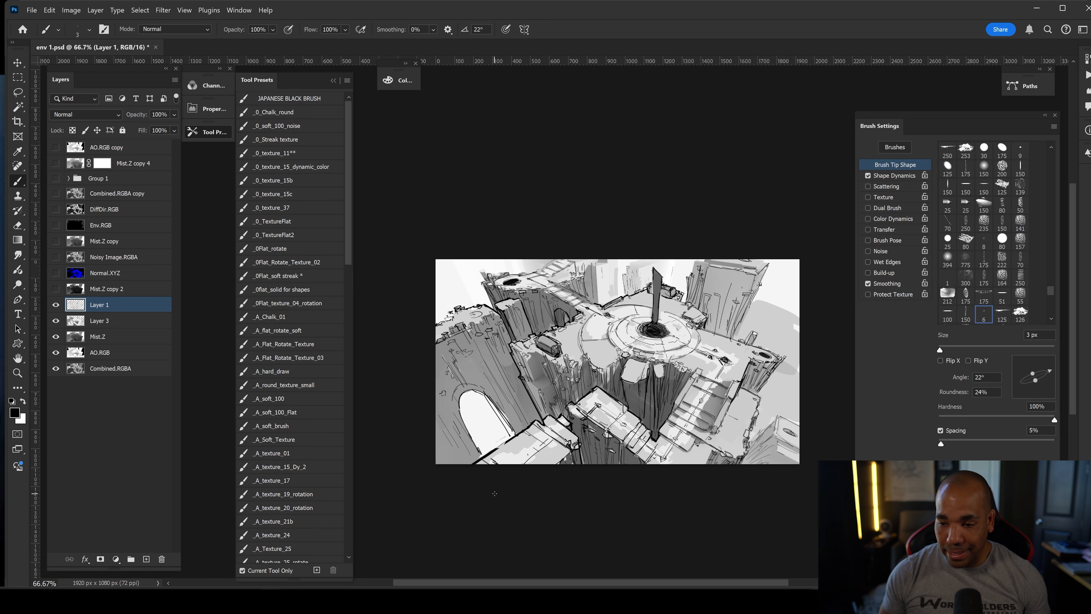
Shade the cliff face below the small crate on the platform edge on Layer 3
left_click(99, 320)
left_click_drag(558, 366, 558, 393)
left_click_drag(470, 430, 501, 469)
left_click_drag(558, 366, 513, 392)
Set the brush roundness to 27%, shrink the brush and ink a narrow dark opening in the back tower on Layer 1
left_click(99, 305)
left_click_drag(1032, 374, 1032, 373)
key("bracketleft")
key("bracketleft")
key("bracketleft")
key("bracketleft")
key("bracketleft")
key("bracketleft")
key("bracketleft")
key("bracketleft")
key("bracketleft")
key("bracketleft")
key("bracketleft")
key("bracketleft")
left_click_drag(680, 336, 674, 373)
mouse_move(558, 387)
left_mouse_down()
mouse_move(550, 404)
mouse_move(572, 398)
left_mouse_up()
Erase the arch outline from the left cliff on Layer 1 and paint over its opening with grey on Layer 3
left_click(99, 320)
left_click(99, 305)
key("e")
mouse_move(436, 456)
left_mouse_down()
mouse_move(456, 509)
mouse_move(480, 515)
left_mouse_up()
key("b")
left_click_drag(487, 510, 441, 530)
left_click(99, 321)
mouse_move(503, 491)
left_mouse_down()
mouse_move(469, 525)
mouse_move(445, 530)
left_mouse_up()
left_click(472, 472, "alt")
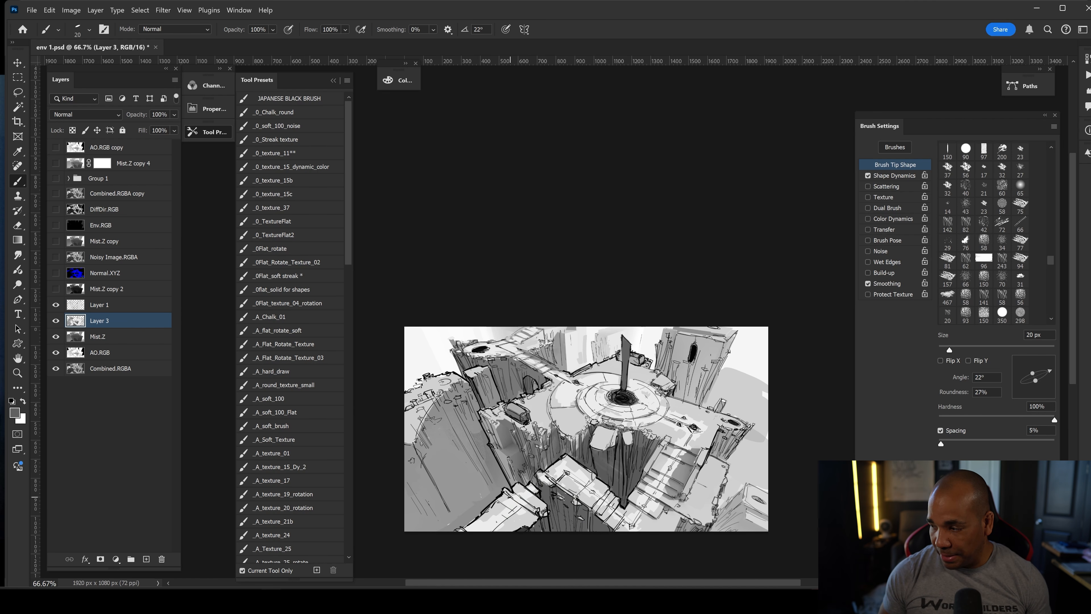
Shade the left cliff on Layer 3 and add small surface details to the foreground bridges on Layer 4
left_click_drag(406, 447, 451, 529)
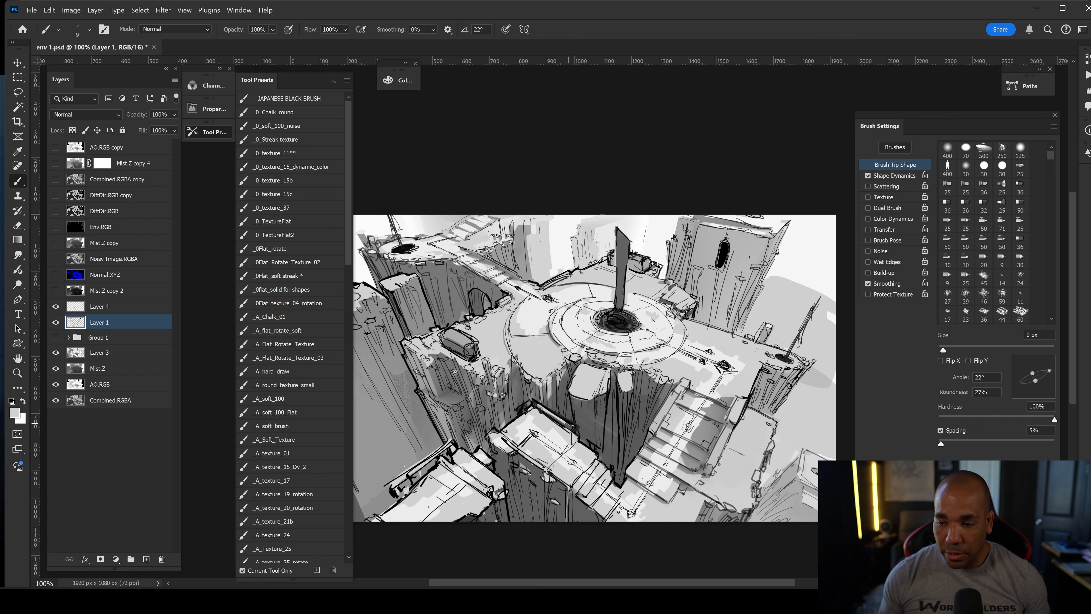
key("ctrl+minus")
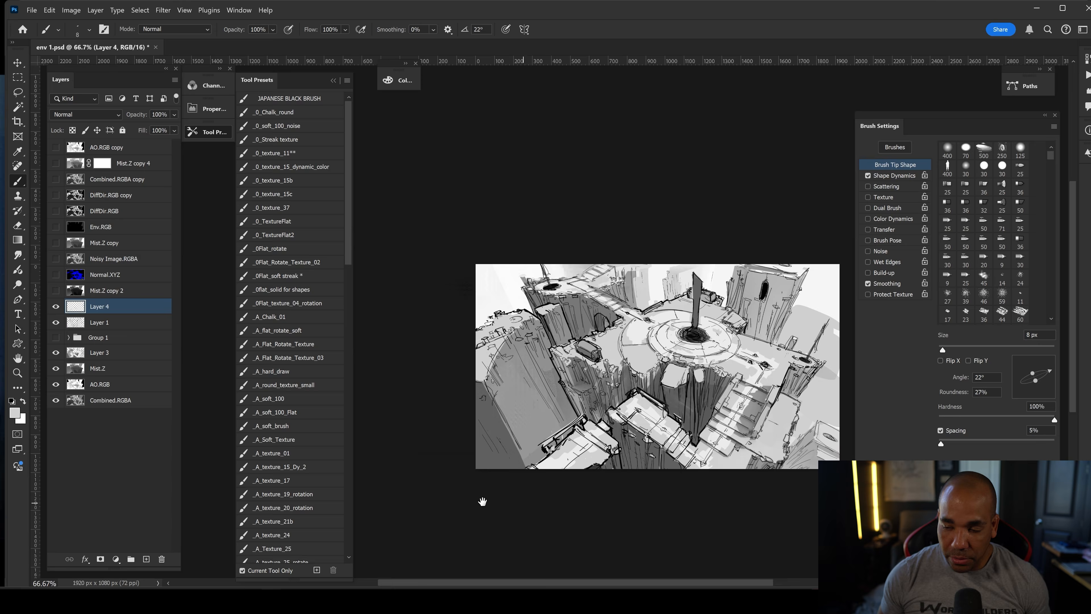
left_click_drag(483, 502, 278, 514)
key("ctrl+plus")
left_click_drag(529, 353, 596, 378)
left_click_drag(604, 378, 647, 400)
left_click_drag(549, 386, 578, 370)
left_click_drag(650, 438, 632, 485)
key("ctrl+minus")
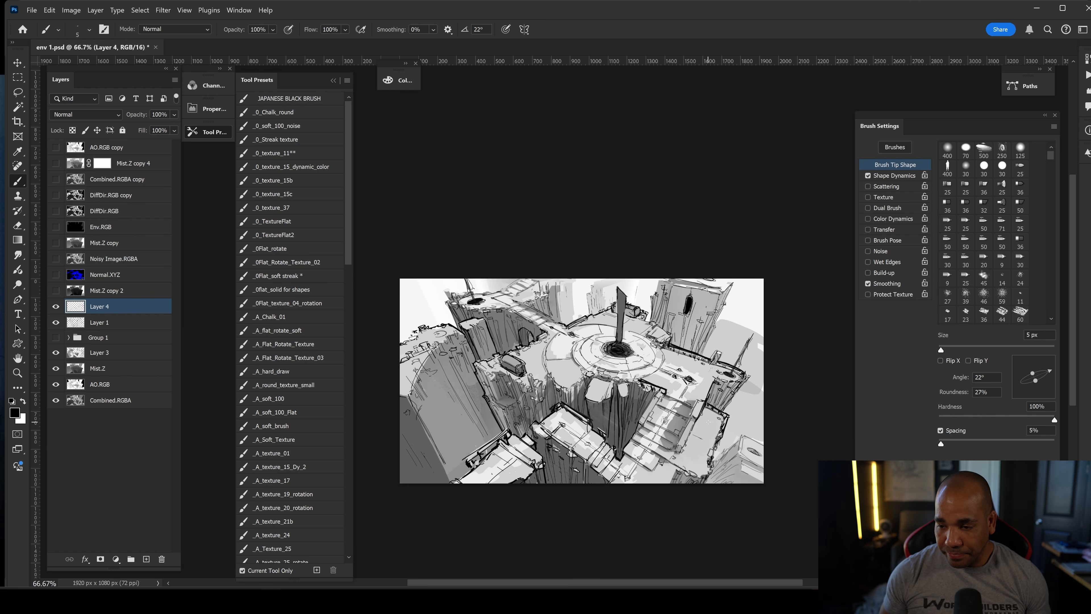
Add fine black detail strokes around the staircase landing and central platform on Layer 4 with a 5 px brush
left_click_drag(708, 421, 712, 412)
key("ctrl+plus")
left_click_drag(579, 307, 583, 366)
key("ctrl+minus")
left_click_drag(506, 437, 571, 406)
key("ctrl+plus")
left_click_drag(576, 437, 581, 452)
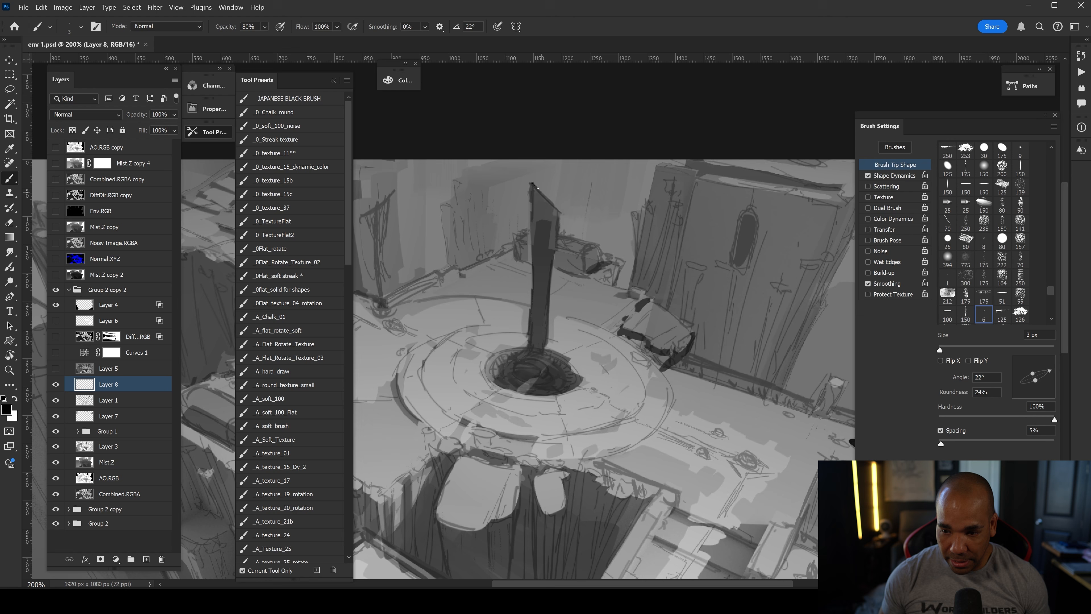
Outline the central spire and ink the pit's ribbed concentric rims on Layer 8 with a 3 px brush
mouse_move(532, 182)
left_mouse_down()
mouse_move(515, 376)
mouse_move(529, 343)
left_mouse_up()
mouse_move(519, 351)
left_mouse_down()
mouse_move(493, 369)
mouse_move(549, 351)
mouse_move(557, 395)
left_mouse_up()
mouse_move(548, 353)
left_mouse_down()
mouse_move(578, 382)
mouse_move(545, 394)
left_mouse_up()
left_click_drag(516, 375, 547, 382)
left_click_drag(524, 345, 488, 355)
left_click_drag(486, 359, 582, 383)
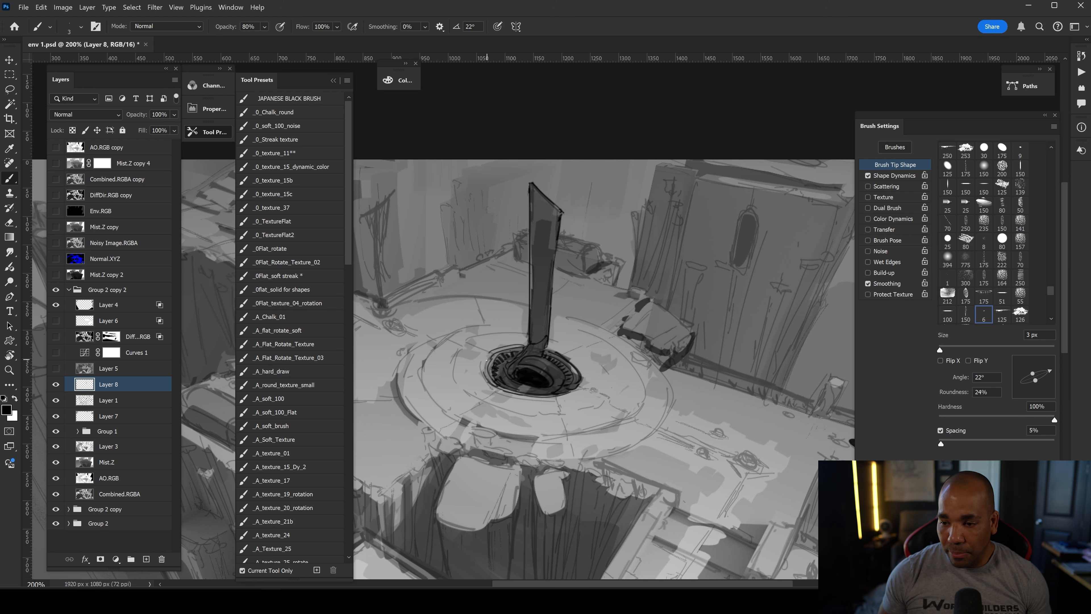
Ink four knobbed spokes radiating from the pit on Layer 8, using a 2 px brush and erasing stray marks
left_click_drag(585, 440, 592, 474)
left_click_drag(577, 370, 583, 373)
left_click_drag(469, 377, 497, 389)
key("bracketleft")
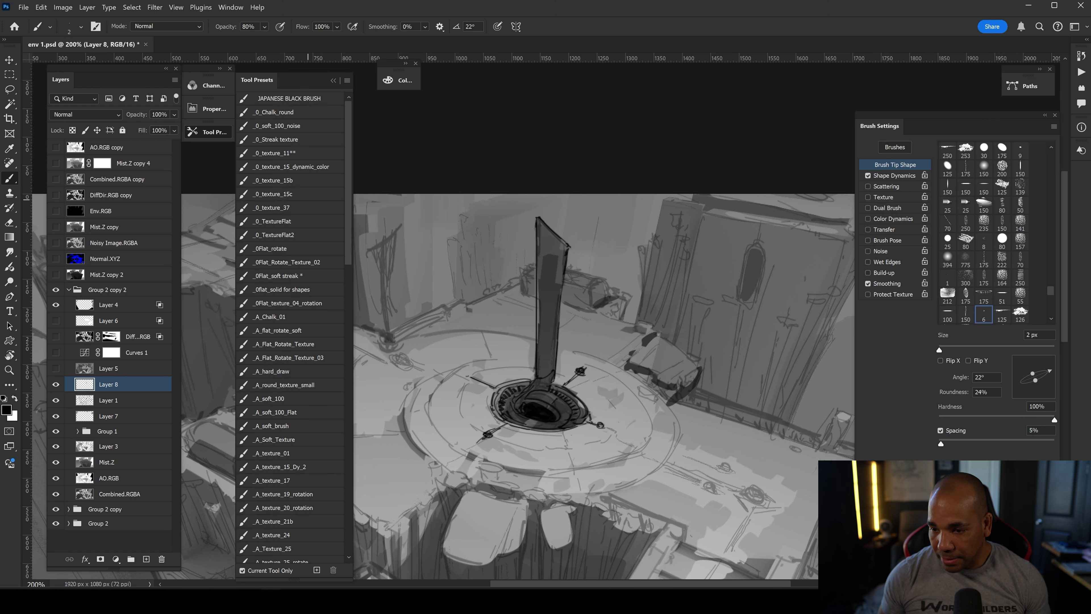
left_click_drag(601, 425, 582, 424)
key("e")
mouse_move(584, 425)
left_mouse_down()
mouse_move(580, 415)
mouse_move(602, 433)
left_mouse_up()
key("b")
left_click_drag(464, 384, 512, 374)
left_click_drag(480, 434, 541, 442)
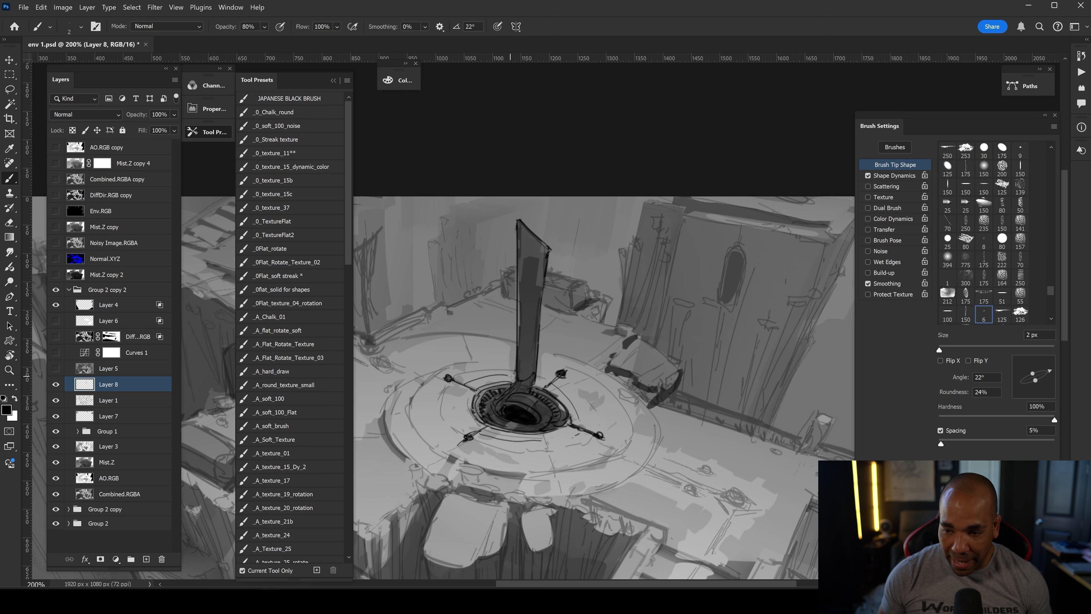
Ink the curved ring enclosing the four spokes on the circular platform on Layer 8
mouse_move(444, 343)
left_mouse_down()
mouse_move(403, 340)
mouse_move(466, 332)
left_mouse_up()
left_click_drag(587, 351, 650, 413)
left_click_drag(475, 347, 432, 420)
mouse_move(434, 412)
left_mouse_down()
mouse_move(629, 451)
mouse_move(445, 454)
left_mouse_up()
left_click_drag(446, 459, 481, 469)
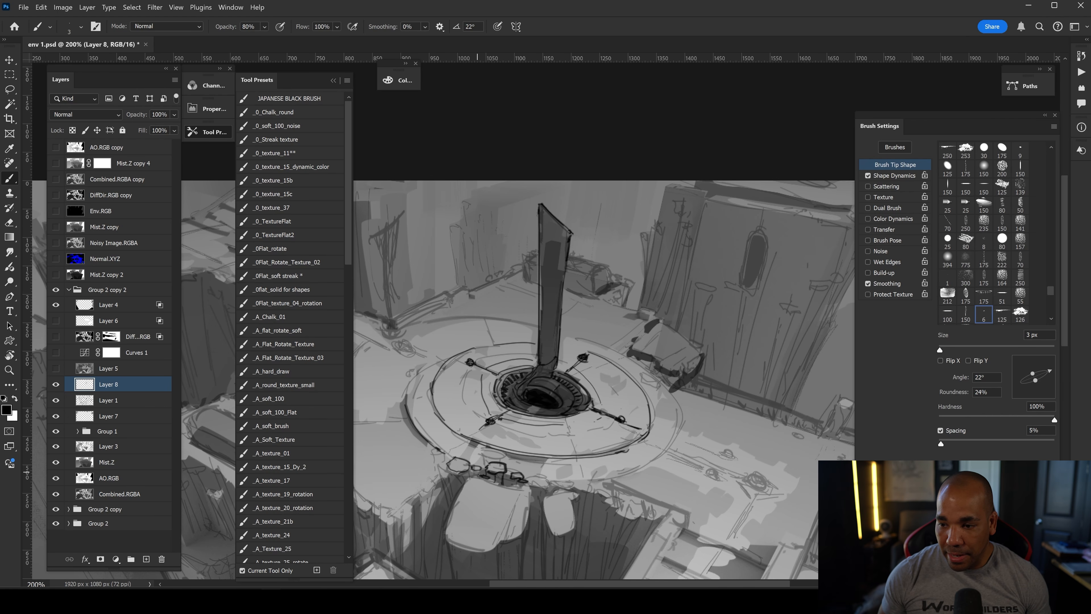
key("bracketleft")
mouse_move(645, 369)
left_mouse_down()
mouse_move(670, 385)
mouse_move(507, 320)
left_mouse_up()
Outline a row of loose stones along the cliff rim below the circular platform on Layer 8
left_click_drag(433, 449, 514, 489)
left_click_drag(513, 486, 615, 428)
left_click_drag(525, 399, 551, 429)
key("v")
left_click(629, 412)
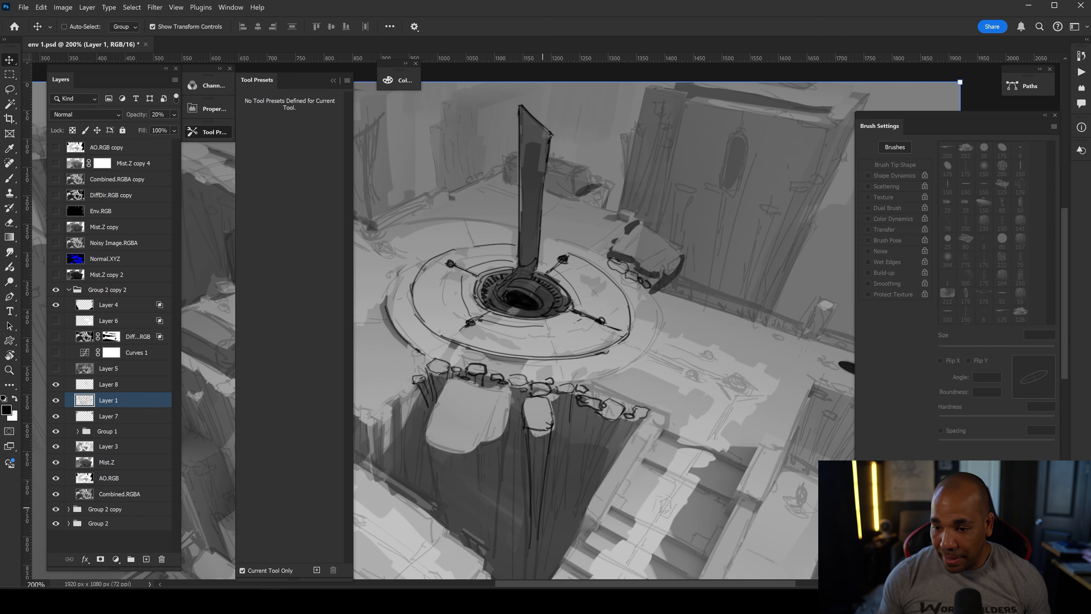
left_click_drag(585, 384, 665, 427)
Outline the large hanging stone slab and ink vertical cracks down the cliff below the platform on Layer 8
left_click_drag(562, 410, 552, 524)
left_click_drag(578, 400, 555, 517)
left_click_drag(425, 438, 468, 452)
left_click_drag(504, 427, 485, 538)
left_click_drag(427, 450, 449, 529)
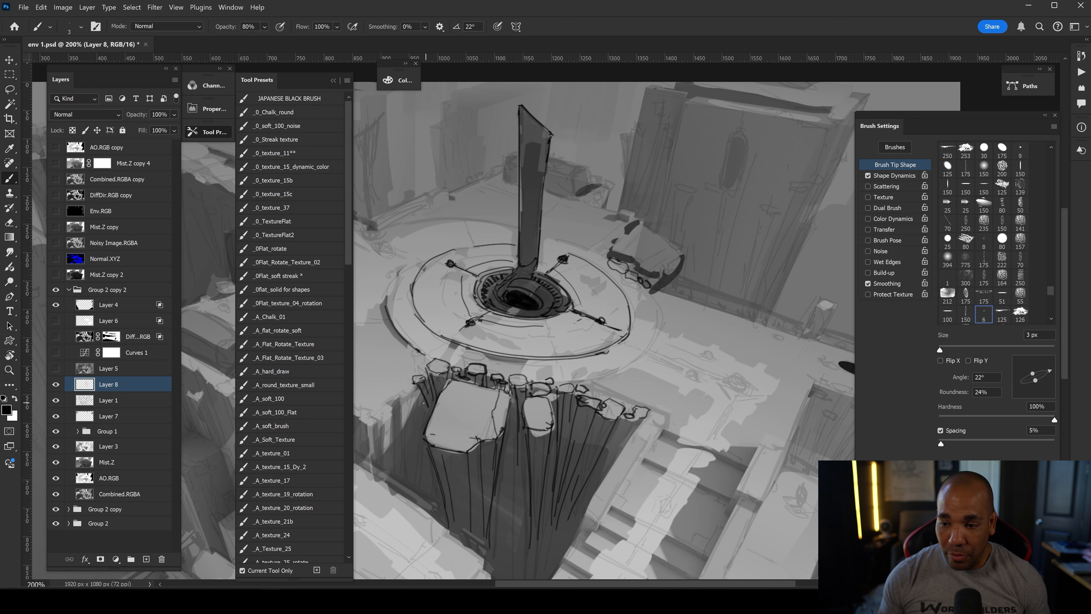
Continue the rim stones and vertical rock cracks along the rest of the platform's cliff
left_click_drag(385, 390, 419, 389)
left_click_drag(387, 404, 493, 416)
mouse_move(473, 426)
left_mouse_down()
mouse_move(497, 435)
mouse_move(485, 474)
left_mouse_up()
left_click_drag(499, 429, 497, 487)
left_click_drag(481, 413, 558, 415)
left_click_drag(504, 385, 556, 432)
mouse_move(494, 408)
left_mouse_down()
mouse_move(551, 427)
mouse_move(533, 426)
left_mouse_up()
left_click_drag(531, 451, 531, 530)
left_click_drag(530, 473, 540, 483)
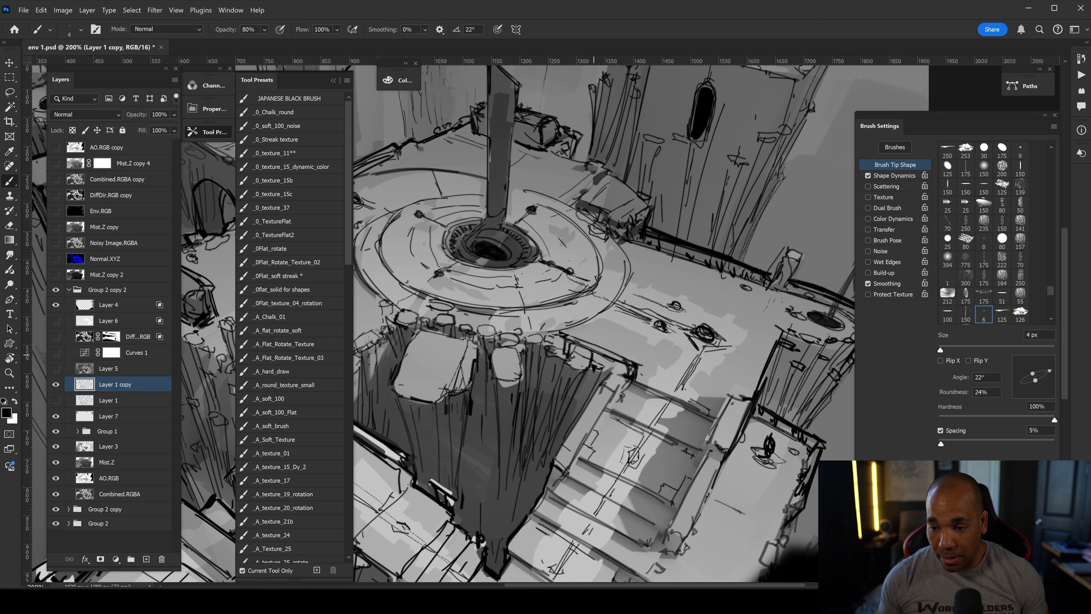
Ink the staircase's side banister and upper edge on Layer 1 copy with a 4 px brush, cleaning up with the eraser
key("e")
key("b")
mouse_move(644, 373)
left_mouse_down()
mouse_move(588, 363)
mouse_move(608, 356)
left_mouse_up()
key("e")
key("b")
left_click_drag(714, 368, 687, 421)
left_click_drag(675, 448, 666, 466)
mouse_move(639, 348)
left_mouse_down()
mouse_move(595, 380)
mouse_move(637, 429)
left_mouse_up()
mouse_move(546, 398)
left_mouse_down()
mouse_move(633, 440)
mouse_move(478, 374)
left_mouse_up()
key("e")
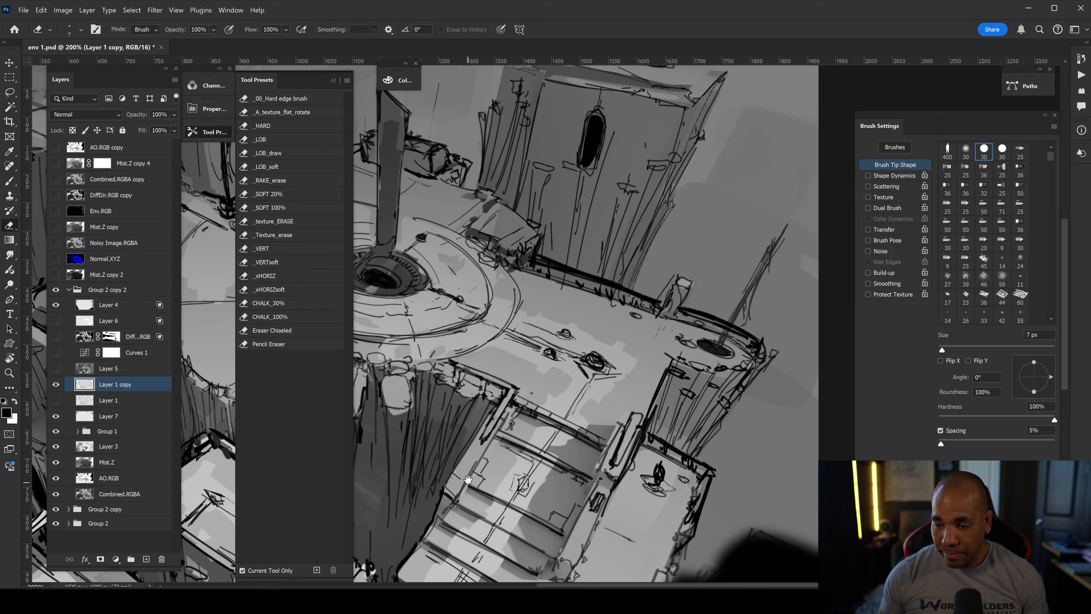
Rework the round floor markings above the staircase and refine the step edges on Layer 1 copy
left_click_drag(581, 318, 591, 327)
key("b")
mouse_move(491, 297)
left_mouse_down()
mouse_move(491, 345)
mouse_move(581, 384)
left_mouse_up()
left_click_drag(507, 327, 578, 356)
left_click_drag(601, 358, 596, 386)
key("ctrl+minus")
key("ctrl+minus")
left_click_drag(545, 475, 575, 429)
key("ctrl+plus")
key("ctrl+plus")
left_click_drag(531, 379, 571, 406)
left_click_drag(585, 382, 618, 402)
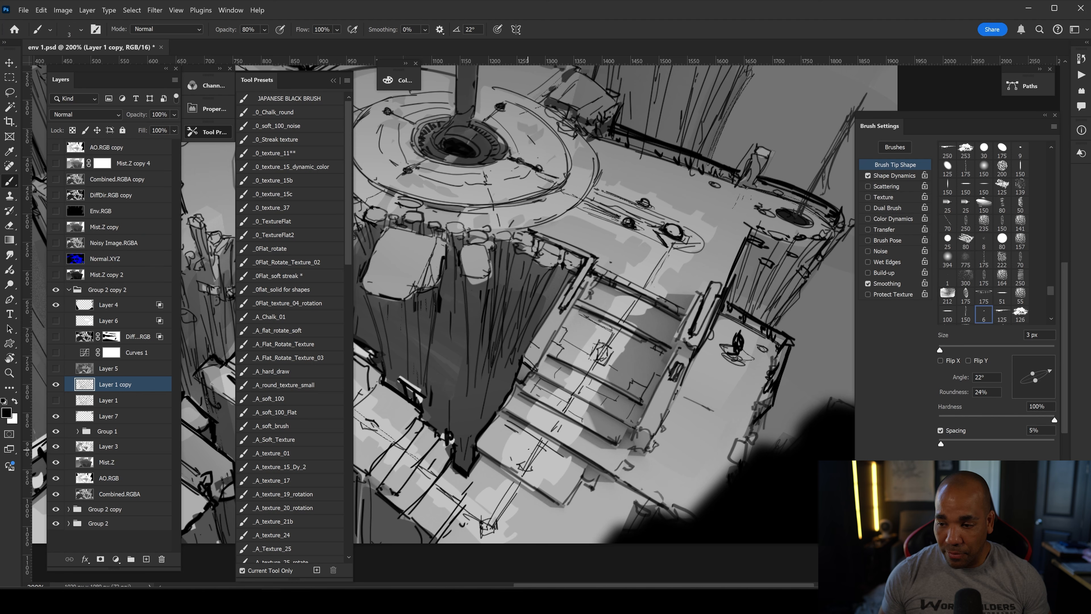
Ink brick joints and cracks on the steps and lower landing of the staircase with a 3 px brush
left_click_drag(529, 449, 562, 363)
left_click_drag(539, 423, 504, 458)
left_click_drag(516, 369, 536, 432)
left_click_drag(601, 396, 481, 373)
left_click_drag(422, 383, 450, 412)
mouse_move(506, 392)
left_mouse_down()
mouse_move(530, 404)
mouse_move(578, 389)
left_mouse_up()
key("ctrl+minus")
key("ctrl+minus")
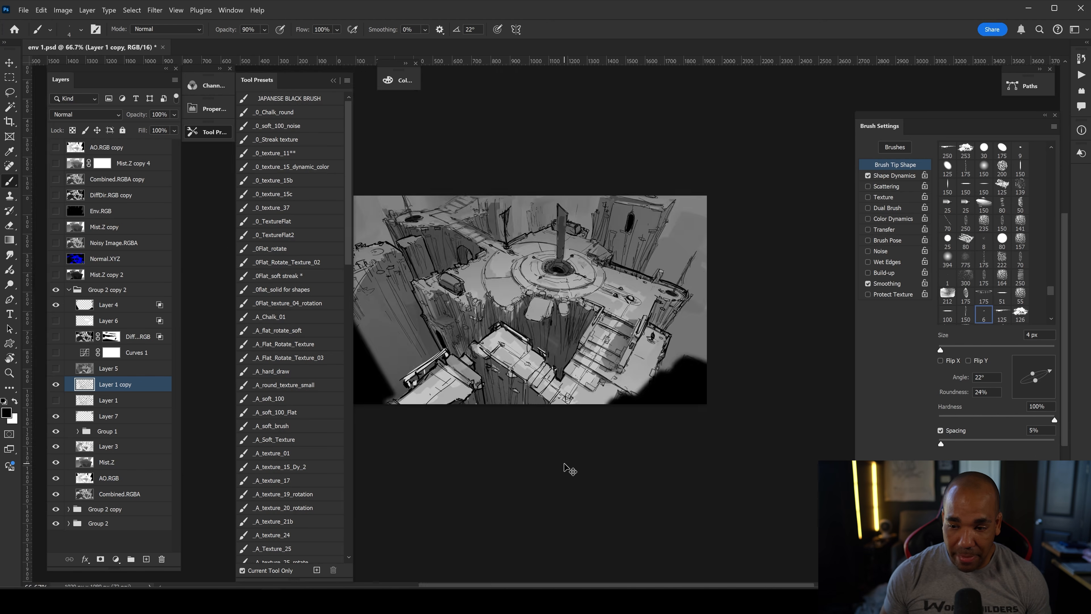
Reduce the brush to 1 px and ink paving joints on the stairs and the floor path above them
key("ctrl+plus")
key("ctrl+plus")
key("bracketleft")
key("bracketleft")
key("bracketleft")
left_click_drag(489, 355, 752, 378)
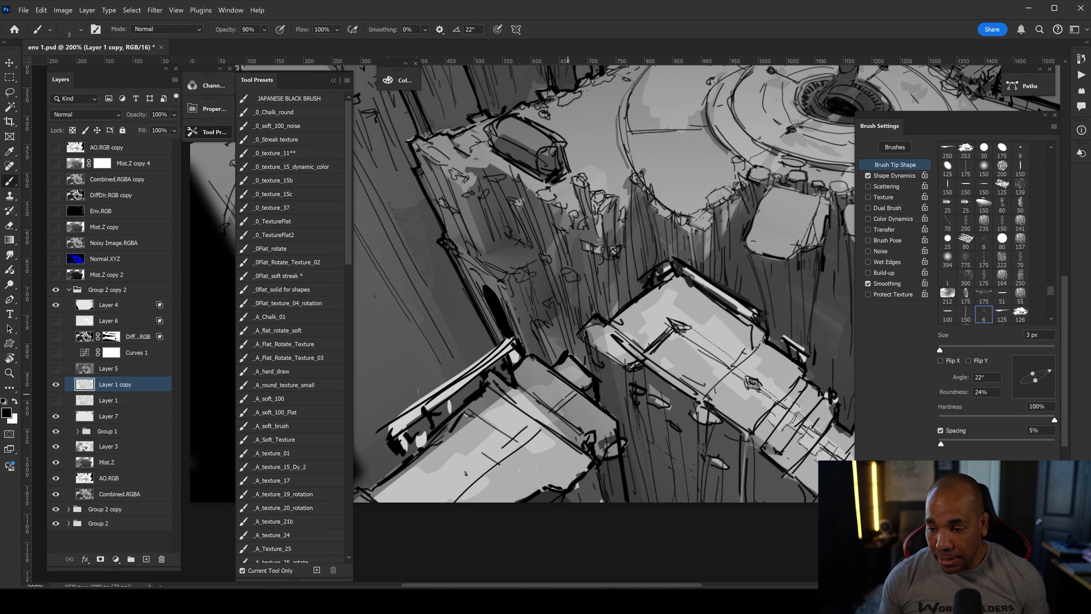
key("ctrl+minus")
key("bracketright")
key("bracketright")
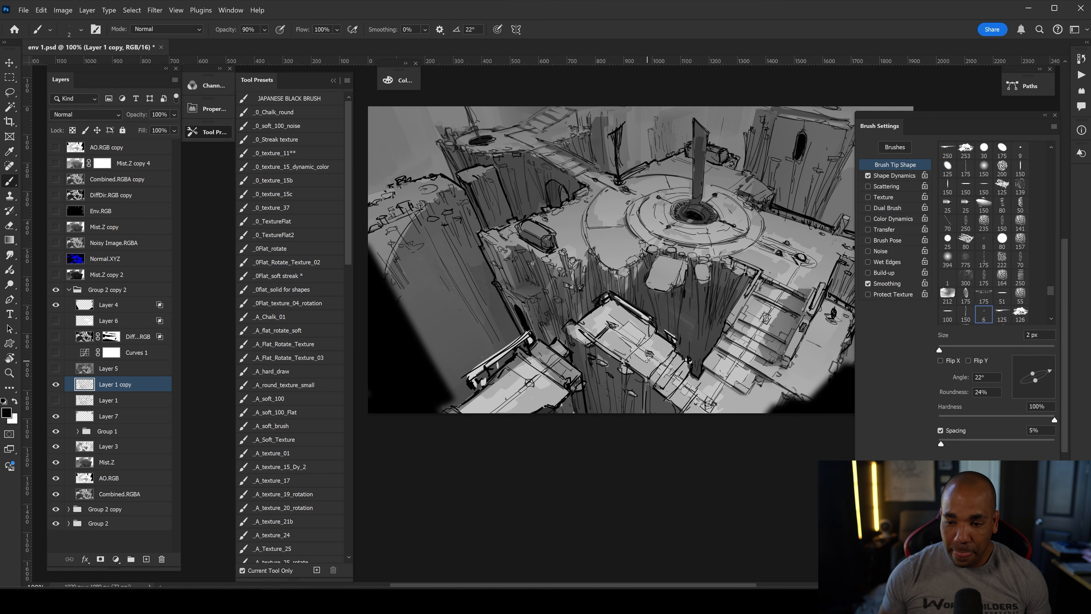
key("ctrl+plus")
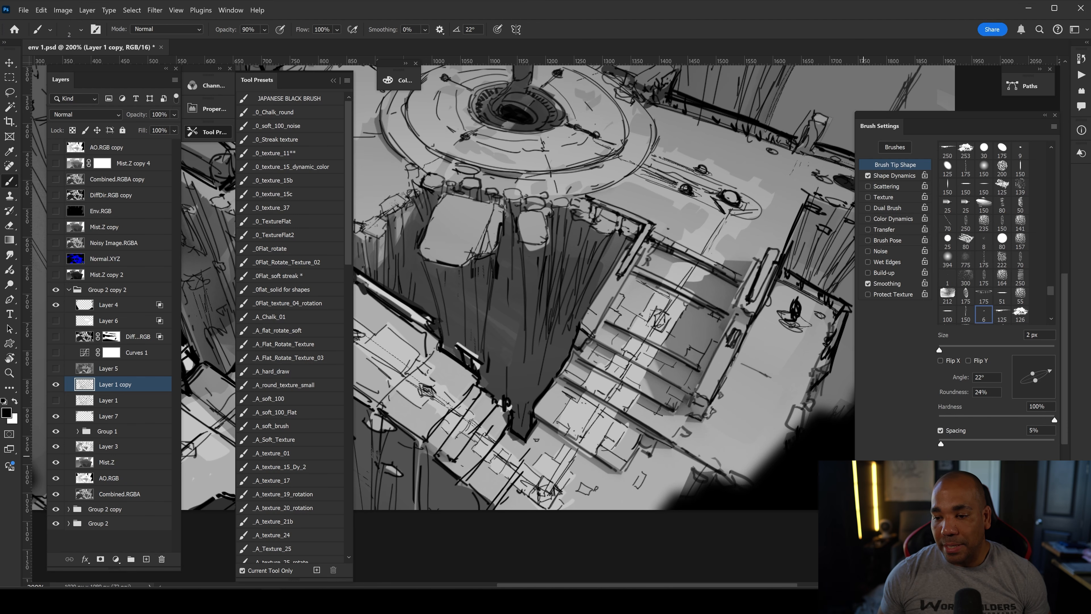
left_click_drag(683, 271, 643, 302)
key("bracketleft")
mouse_move(634, 294)
left_mouse_down()
mouse_move(653, 303)
mouse_move(653, 332)
left_mouse_up()
left_click_drag(681, 313, 663, 338)
left_click_drag(672, 297, 656, 320)
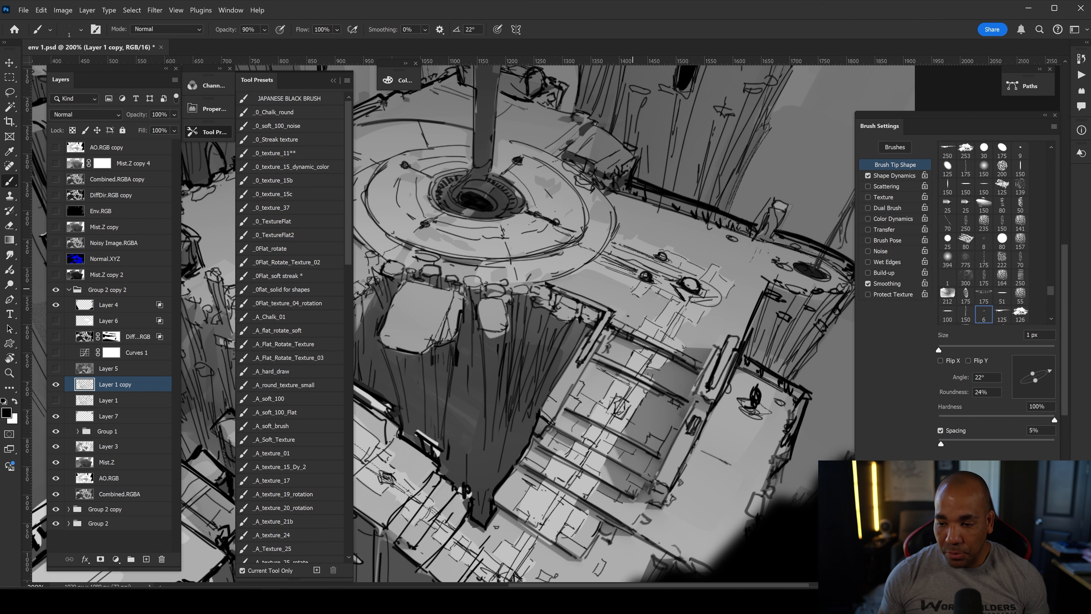
Ink slab joints across the foreground bridges on Layer 1 copy
left_click_drag(551, 265, 738, 177)
left_click_drag(586, 399, 610, 421)
left_click_drag(482, 431, 518, 454)
left_click_drag(515, 453, 635, 452)
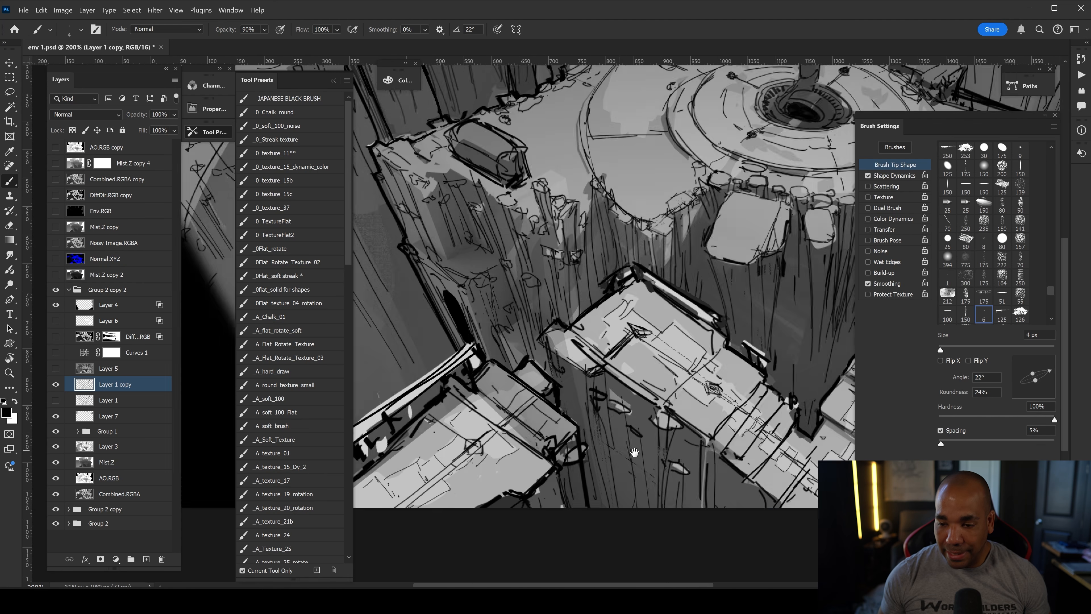
Reduce the brush to 1 px and add finer slab joints to the middle foreground bridge on Layer 1 copy
key("ctrl+minus")
left_click(108, 416)
key("ctrl+plus")
left_click(115, 384)
key("bracketleft")
key("bracketleft")
key("bracketleft")
key("bracketleft")
key("bracketleft")
key("bracketleft")
key("bracketleft")
key("bracketleft")
key("bracketleft")
left_click_drag(651, 349, 608, 383)
left_click_drag(601, 387, 619, 398)
left_click_drag(620, 395, 634, 411)
left_click_drag(472, 223, 805, 367)
Ink paving joints on the back walkway and the adjoining part of the circular platform's outer ring
left_click_drag(547, 280, 548, 308)
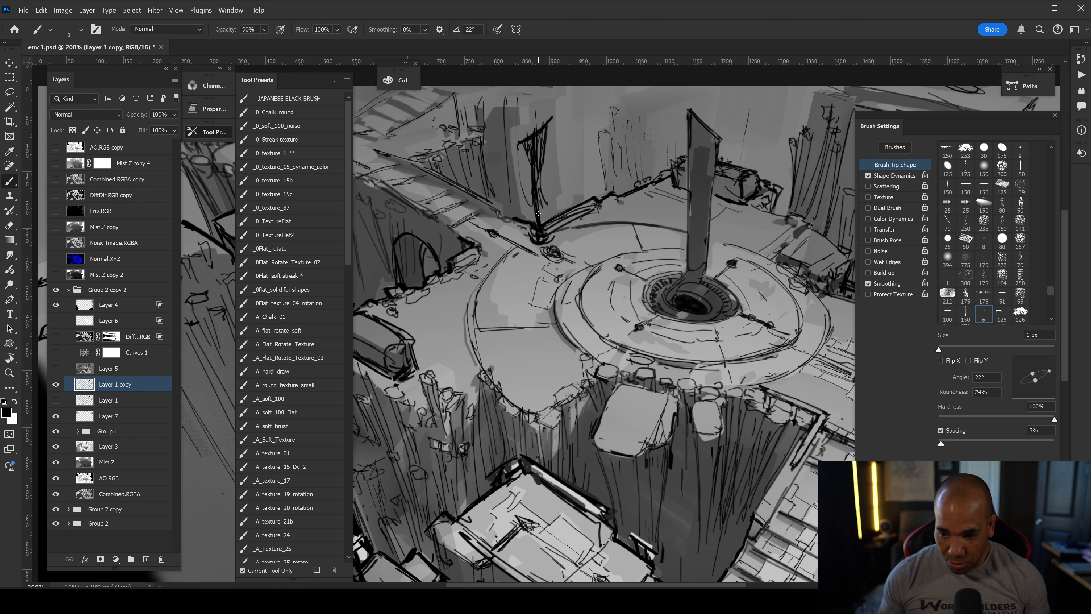
left_click_drag(497, 227, 541, 252)
left_click_drag(573, 247, 645, 311)
left_click_drag(515, 267, 543, 279)
key("ctrl+minus")
key("ctrl+minus")
key("ctrl+plus")
key("ctrl+plus")
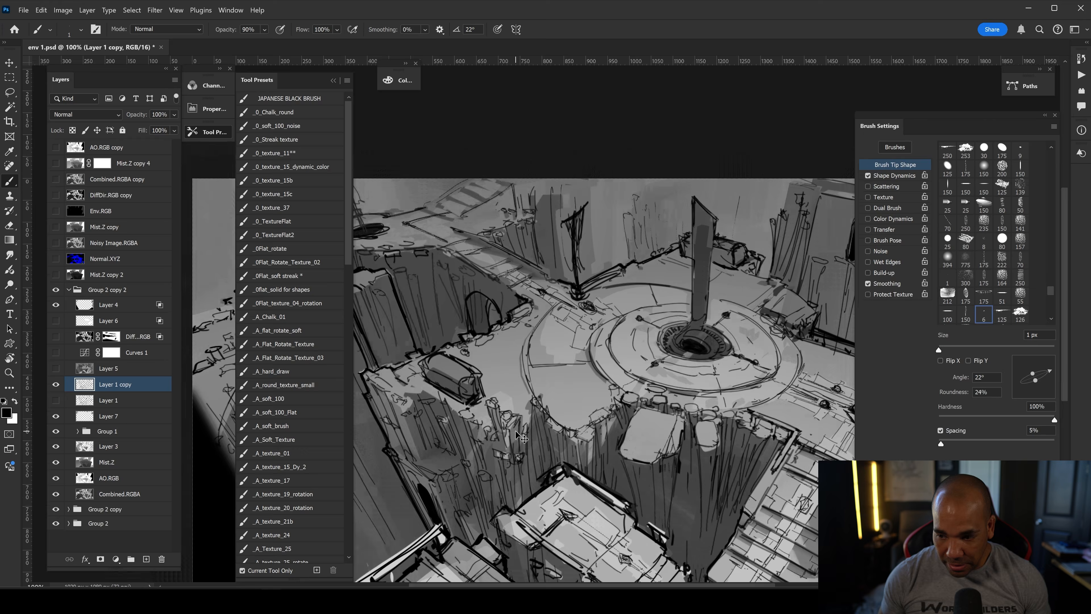
left_click_drag(633, 281, 650, 290)
left_click_drag(649, 293, 660, 305)
Thicken the low parapet line along the platform edge at the base of the back tower with a 4 px brush
left_click_drag(772, 301, 381, 292)
key("e")
key("b")
left_click_drag(496, 329, 629, 371)
left_click_drag(510, 332, 626, 374)
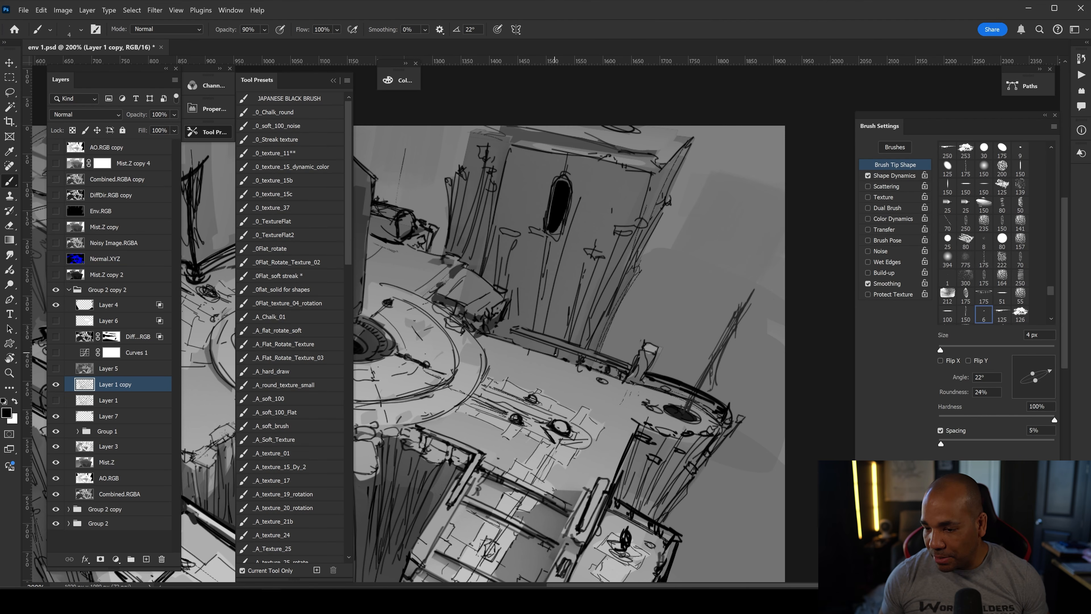
Clean up the leaning pole on the right outcrop with the eraser and re-ink the outcrop's rim
key("e")
mouse_move(752, 293)
left_mouse_down()
mouse_move(687, 408)
mouse_move(736, 354)
mouse_move(710, 374)
left_mouse_up()
key("b")
key("e")
key("b")
left_click_drag(643, 370, 735, 423)
mouse_move(664, 453)
left_mouse_down()
mouse_move(665, 405)
mouse_move(620, 383)
left_mouse_up()
Redraw the crate and the rocky rim beside it on Layer 1 copy with erasing and inking, and select Layer 7
scroll(567, 326, "left", 10)
key("[")
key("h")
key("]")
left_click_drag(601, 343, 661, 391)
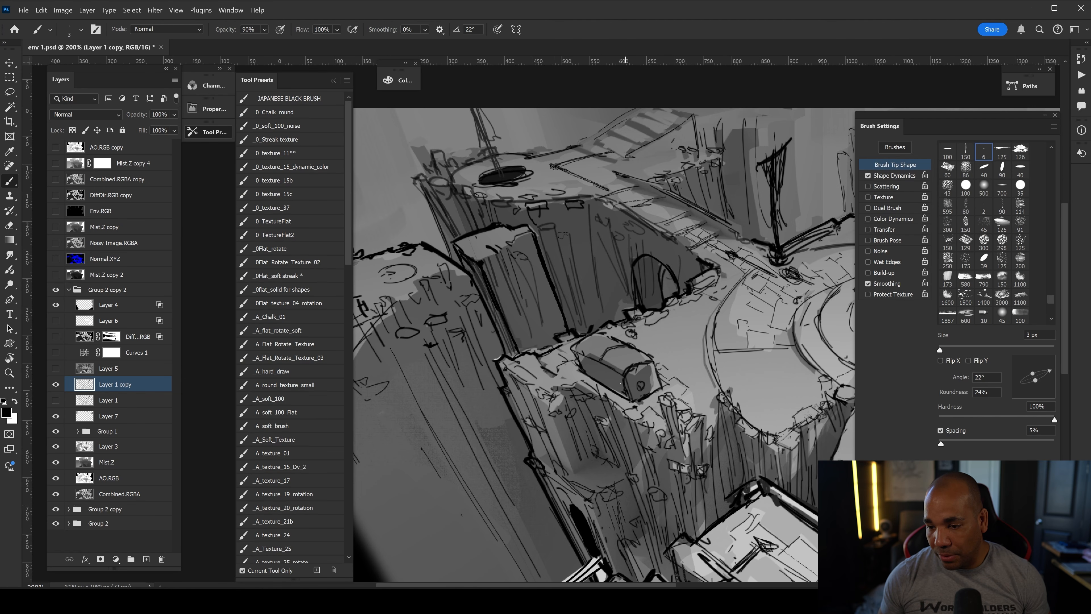
mouse_move(571, 389)
left_mouse_down()
mouse_move(640, 346)
mouse_move(653, 389)
left_mouse_up()
key("e")
left_click_drag(575, 338, 623, 371)
mouse_move(527, 363)
left_mouse_down()
mouse_move(510, 367)
mouse_move(586, 411)
left_mouse_up()
key("b")
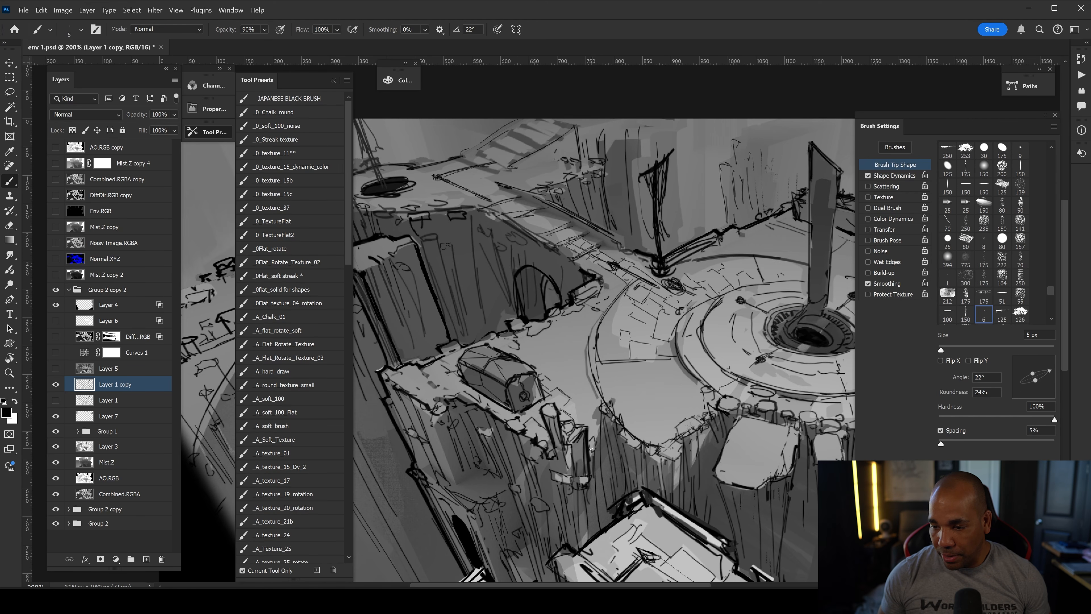
left_click(108, 415)
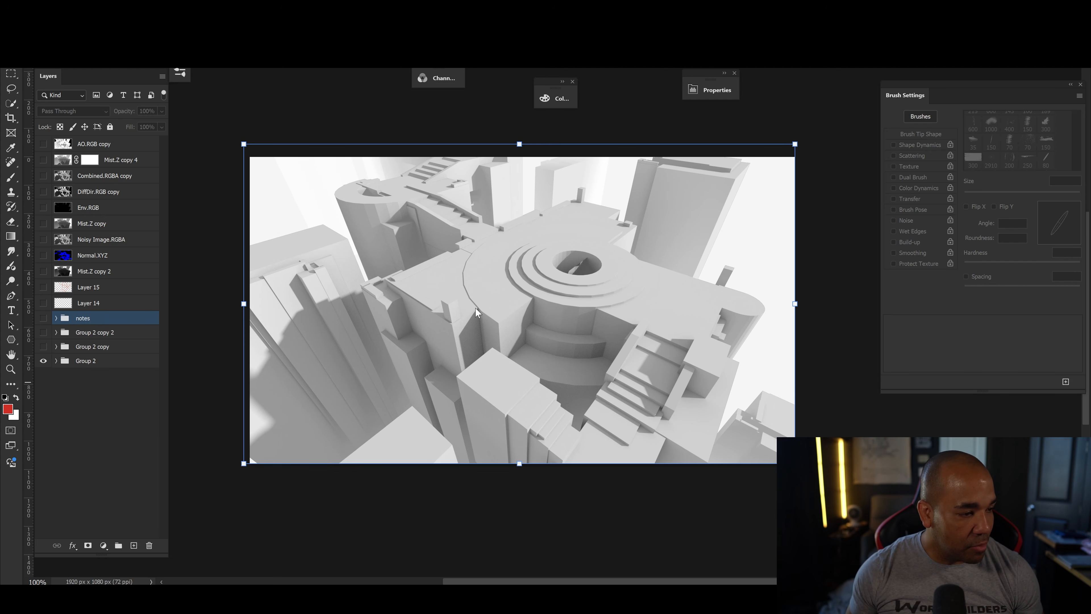
Show Group 2 copy and Group 2 copy 2 over the base render in Group 2
left_click(43, 347)
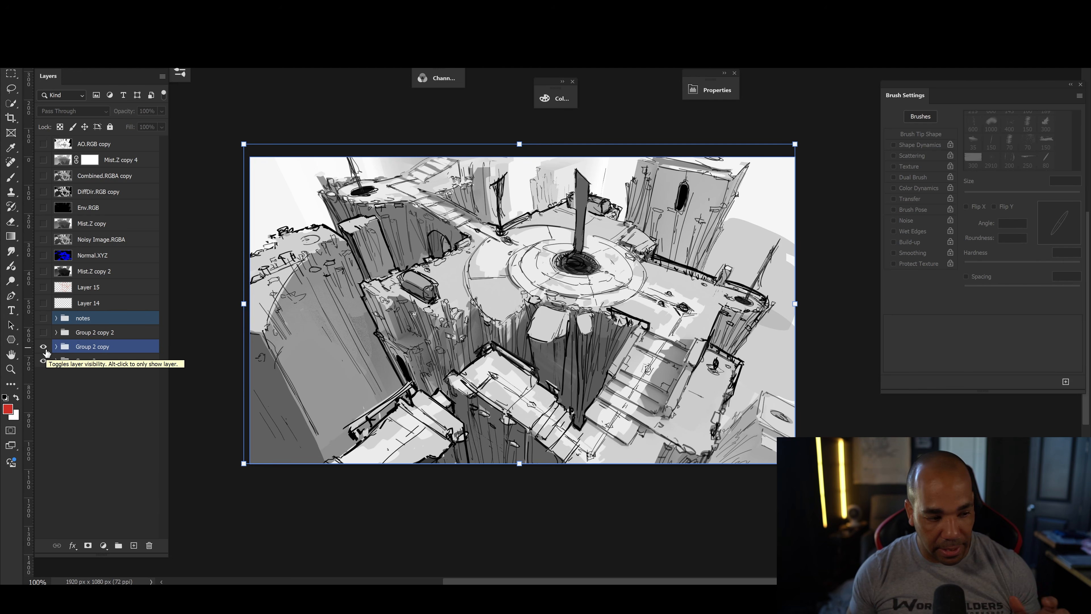
left_click_drag(43, 360, 43, 332)
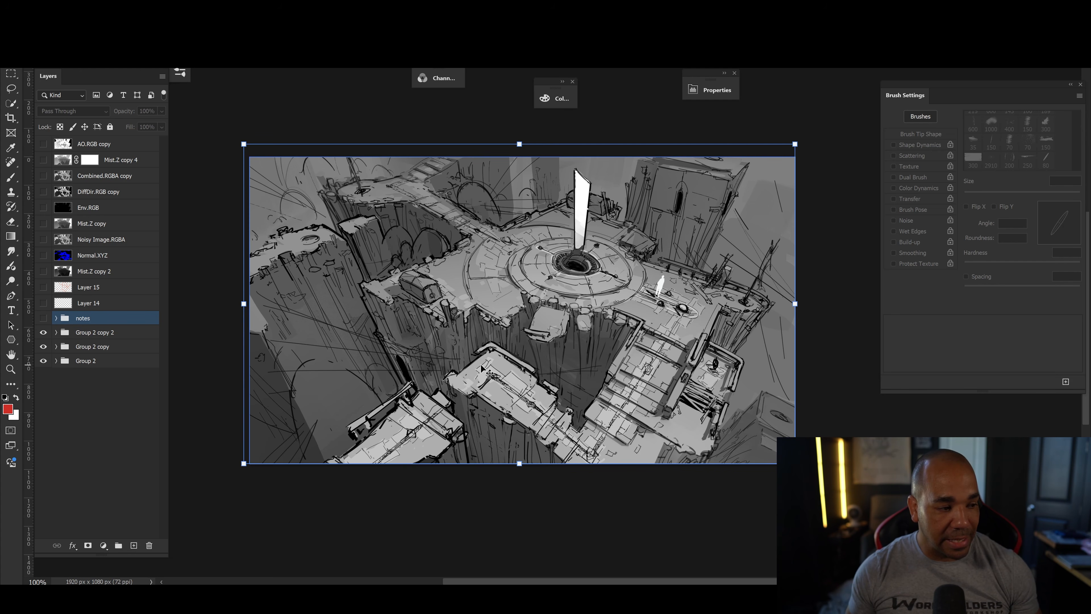
Show the notes group with its red and cyan callouts over the sketch
left_click(44, 319)
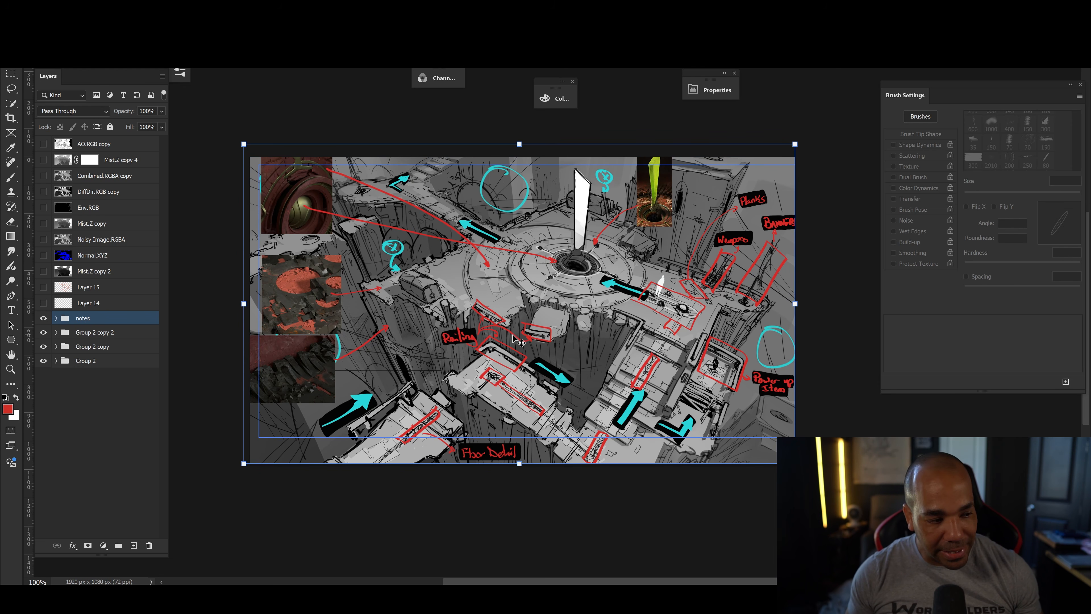
scroll(511, 284, "left", 1)
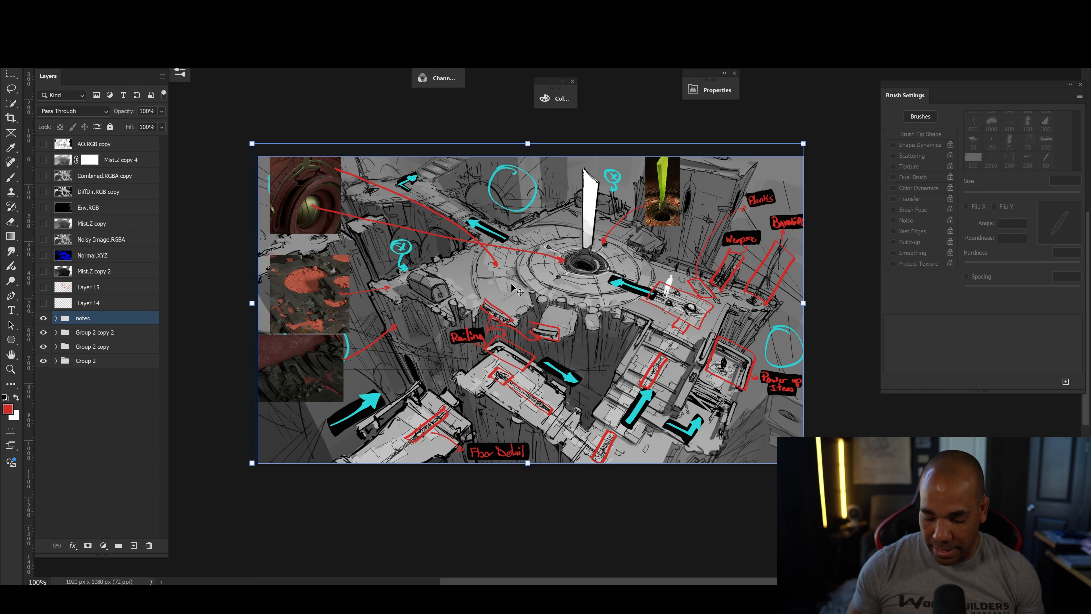
key("ctrl+plus")
Examine the callouts for planks, weapons, banners, the power-up item, railings and floor detail around the platforms and stairs
left_click_drag(679, 211, 716, 276)
left_click_drag(495, 298, 234, 306)
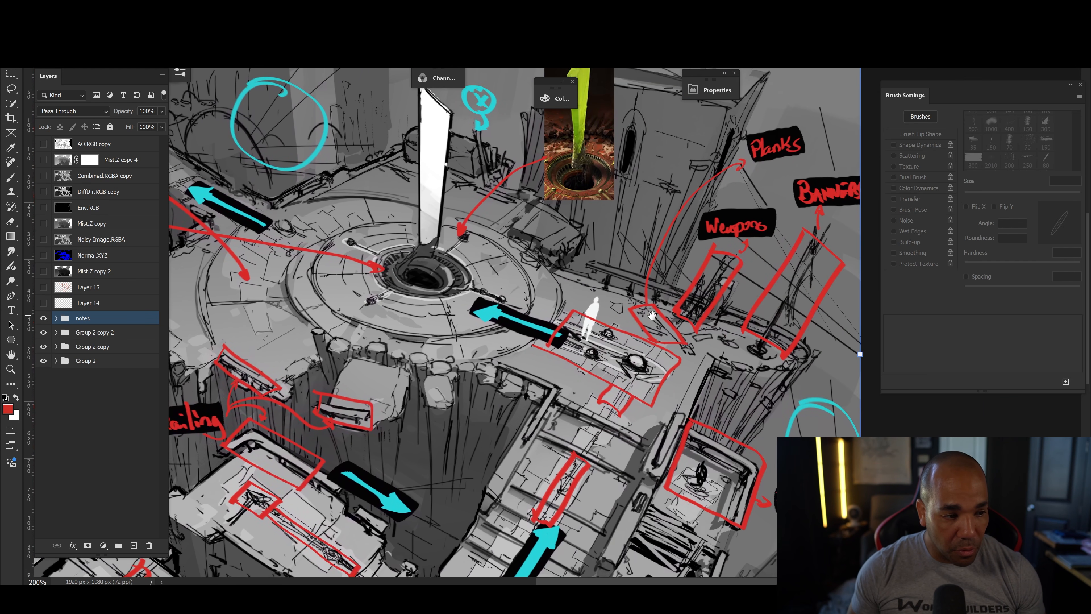
left_click_drag(652, 315, 651, 317)
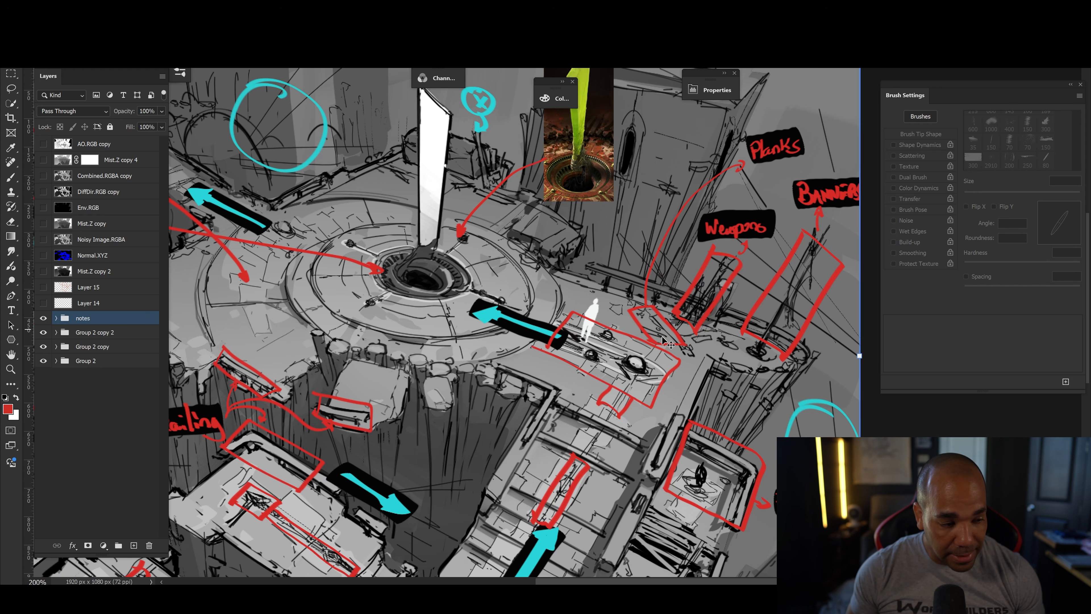
scroll(688, 301, "right", 3)
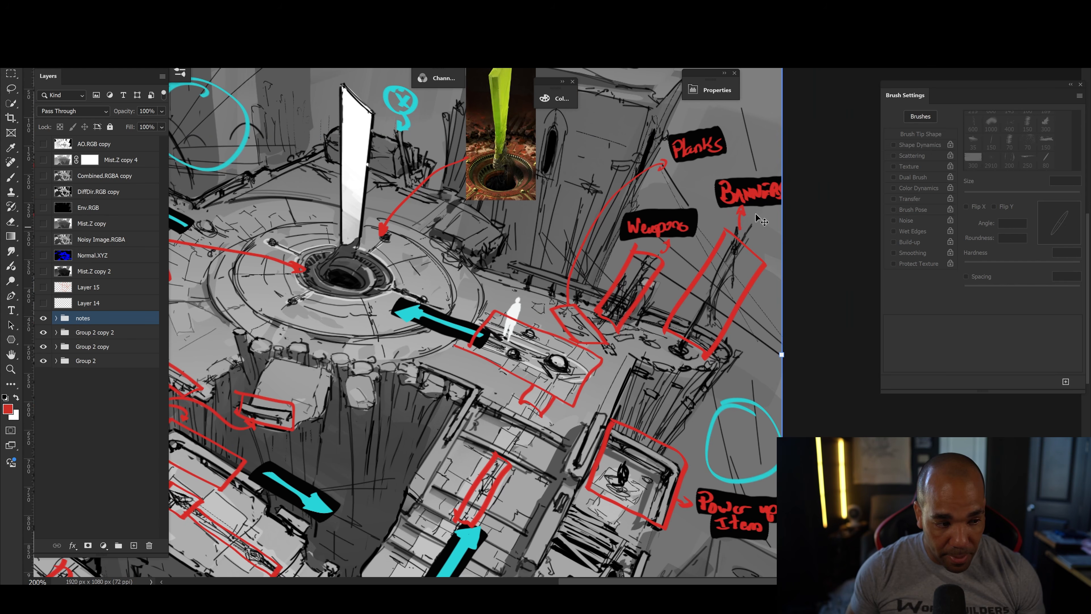
left_click_drag(351, 456, 394, 337)
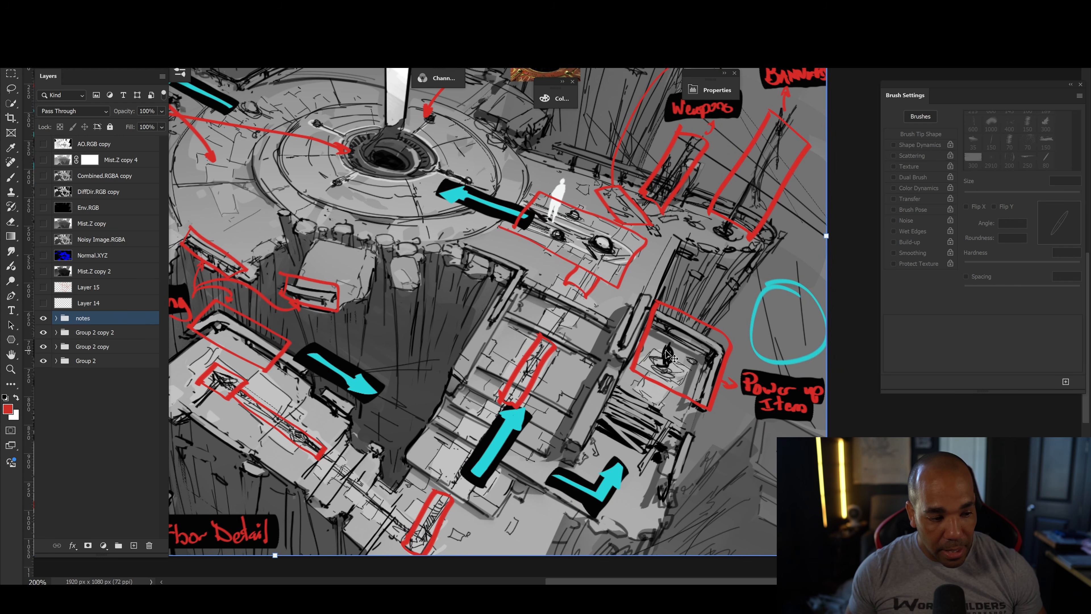
left_click_drag(368, 315, 627, 340)
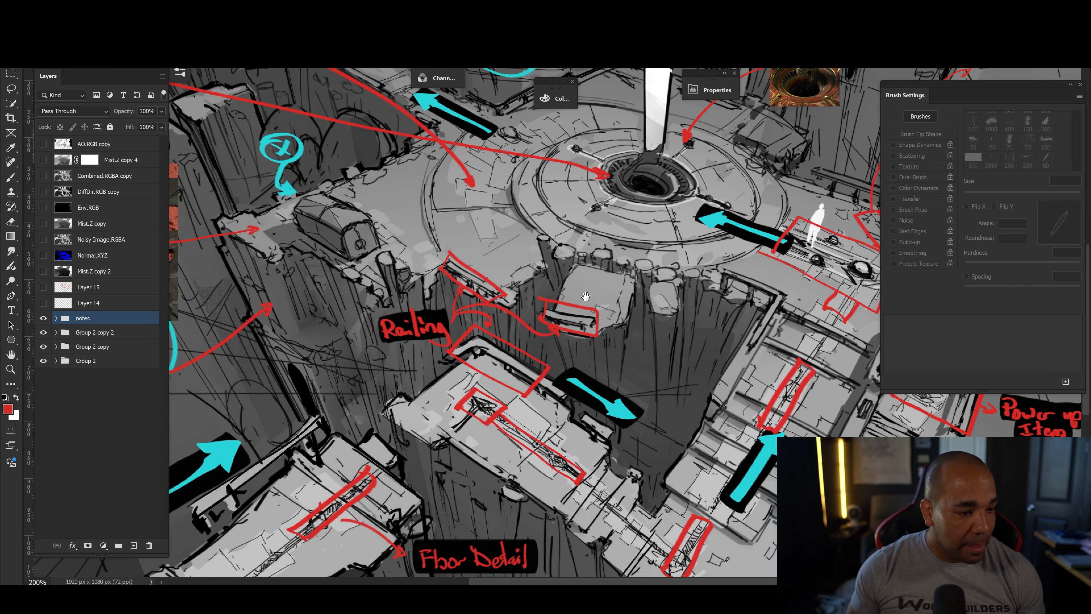
left_click_drag(586, 296, 730, 316)
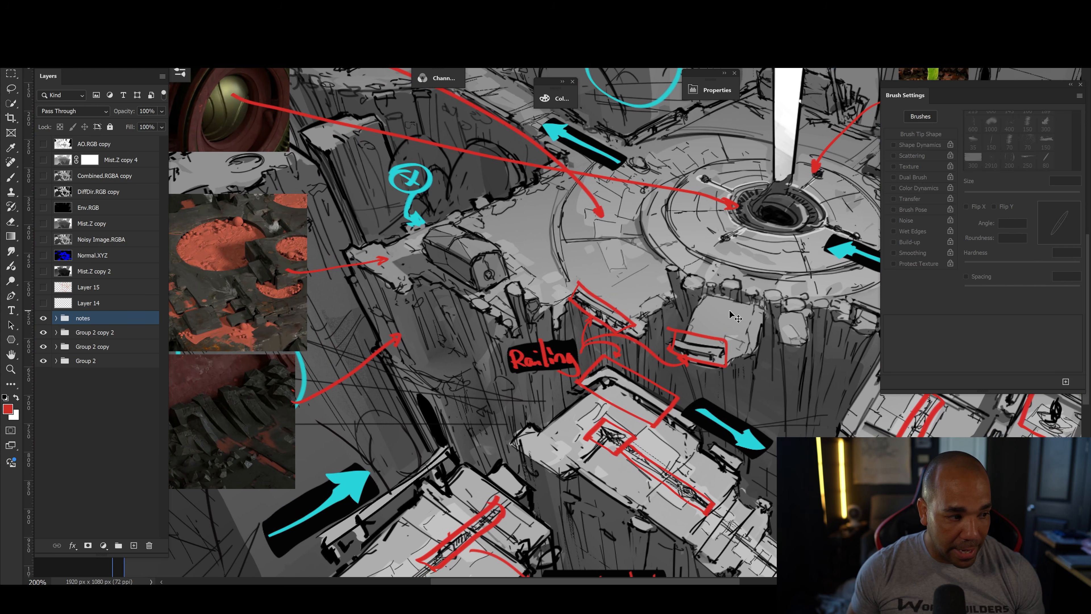
left_click_drag(779, 350, 683, 356)
left_click_drag(791, 338, 643, 306)
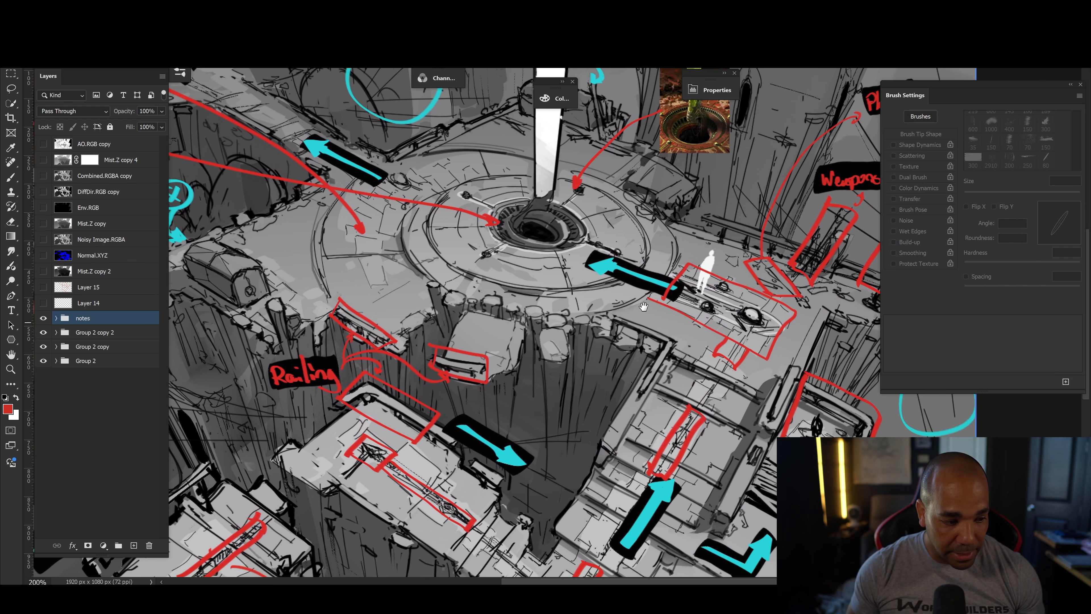
scroll(643, 306, "down", 2)
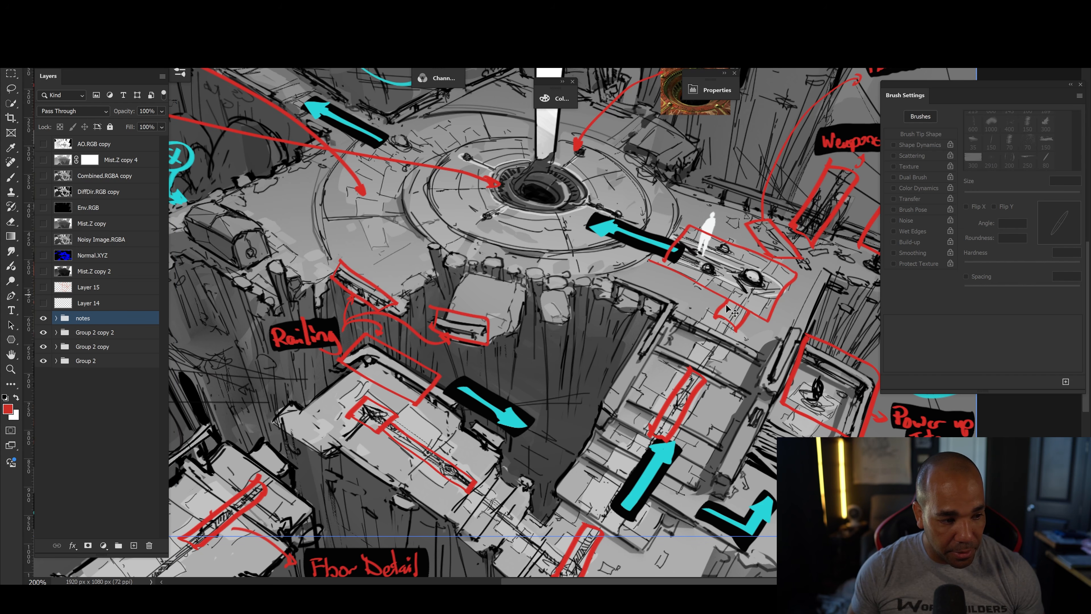
left_click_drag(665, 429, 731, 340)
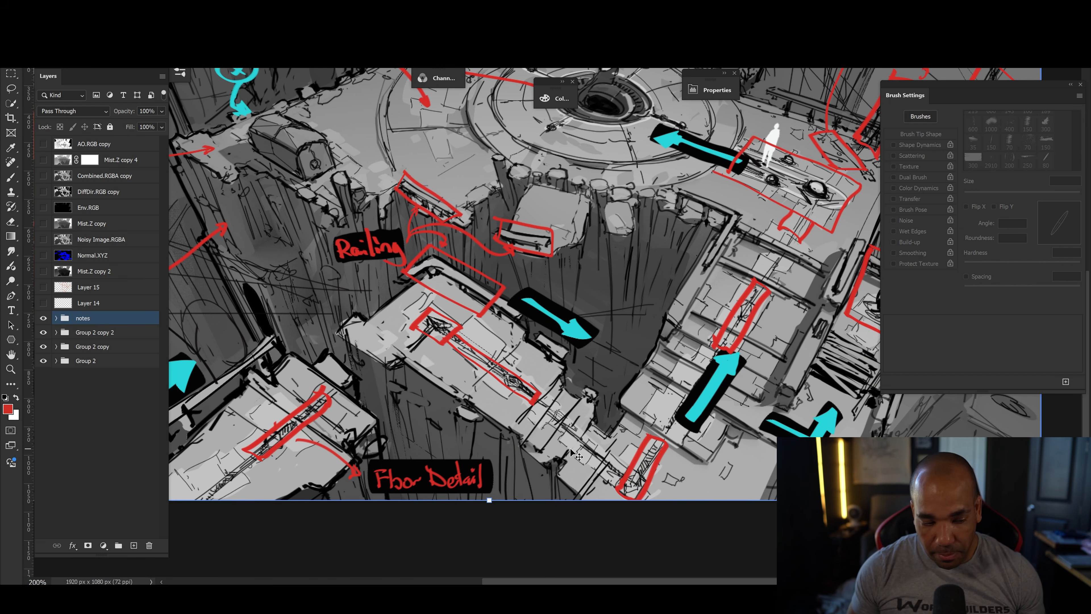
left_click_drag(777, 305, 750, 390)
left_click_drag(754, 288, 742, 343)
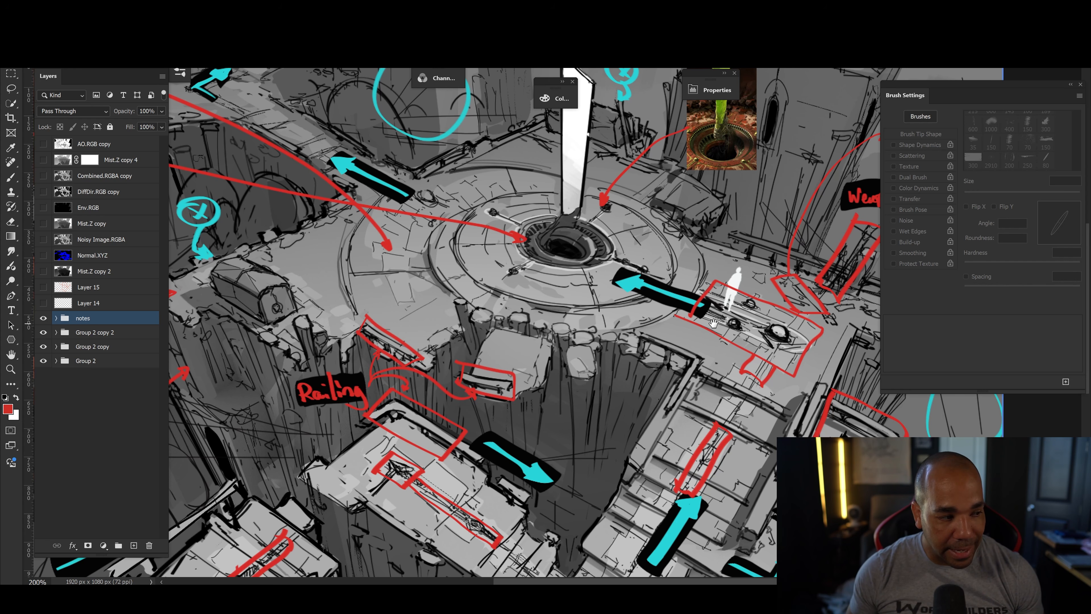
Examine the central ring, the chest ledge and the reference images linked by arrows to the floor and cliff areas
left_click_drag(478, 210, 595, 296)
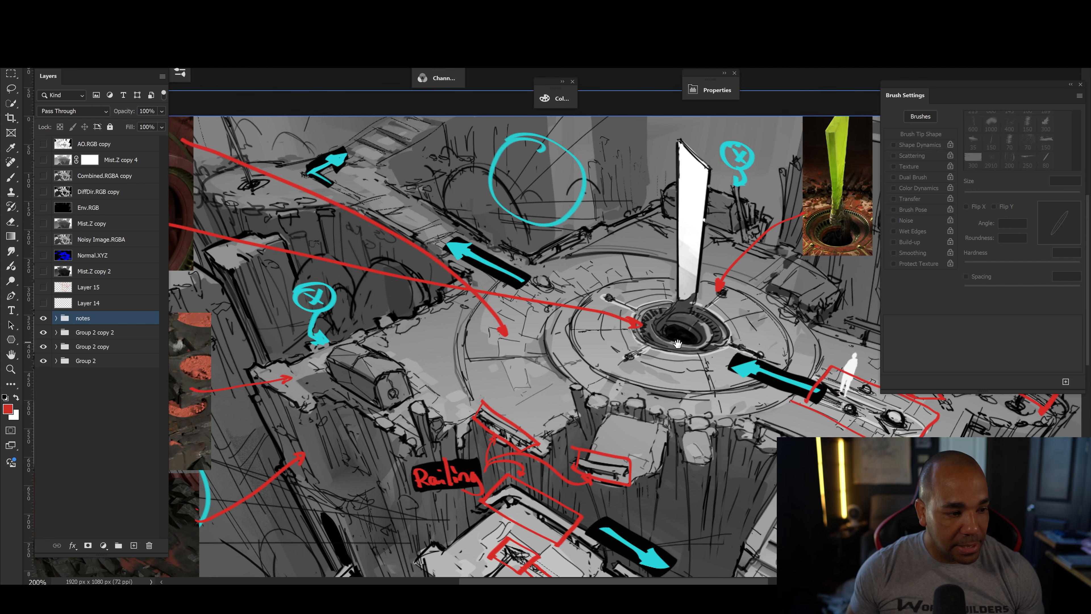
mouse_move(634, 348)
left_mouse_down()
mouse_move(587, 358)
mouse_move(635, 361)
left_mouse_up()
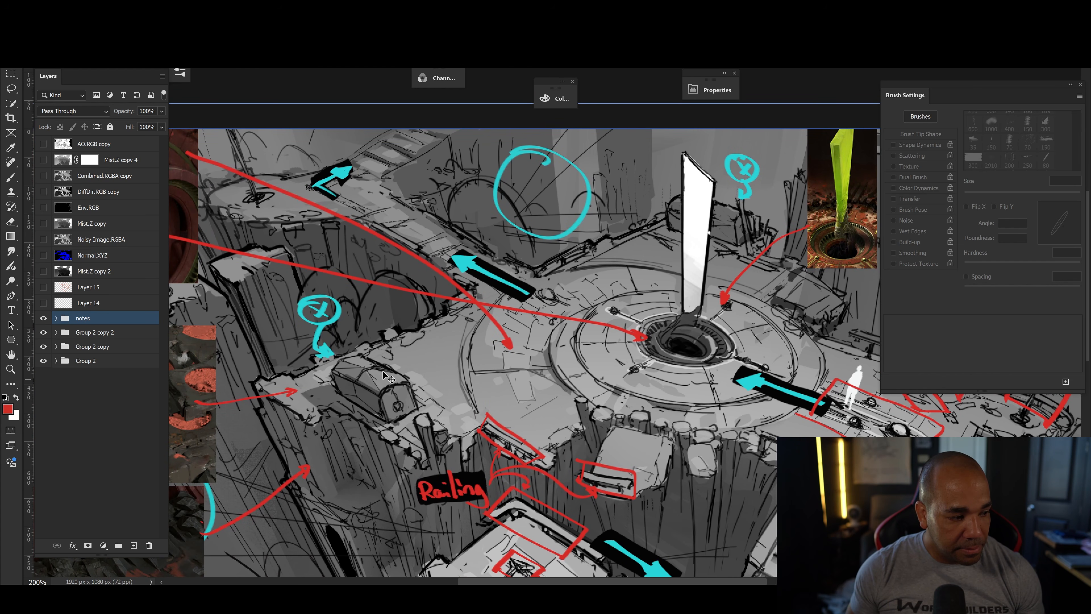
left_click_drag(454, 394, 522, 335)
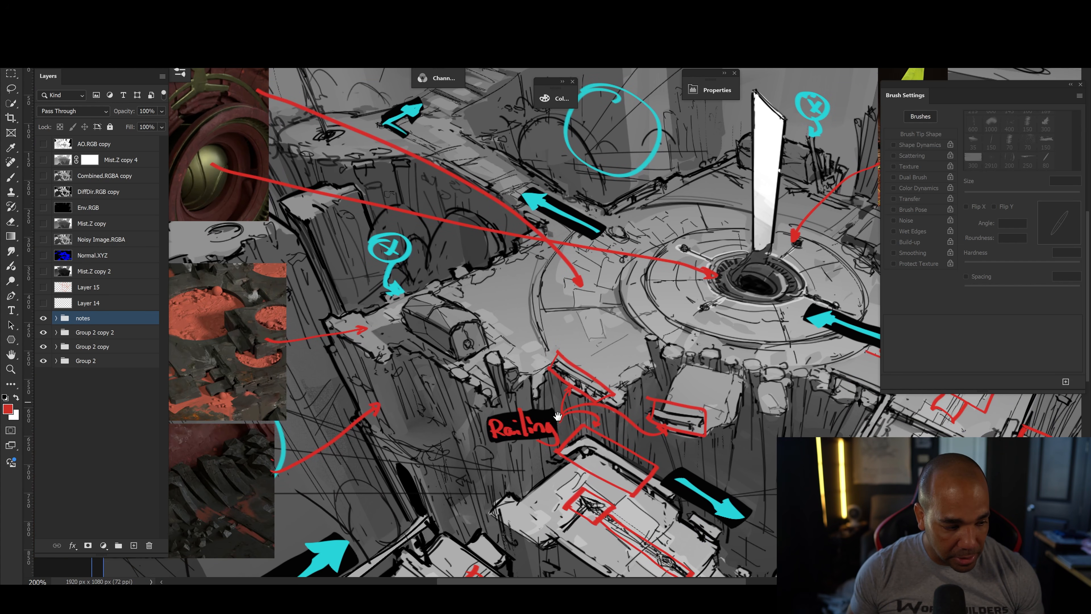
left_click_drag(557, 416, 685, 381)
left_click_drag(612, 377, 625, 393)
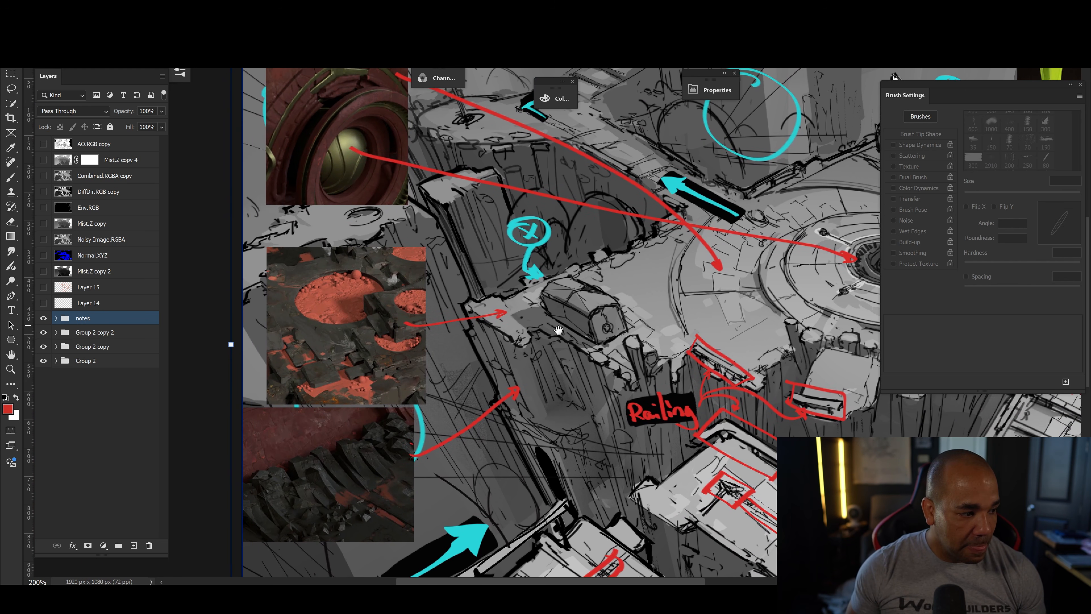
mouse_move(556, 322)
left_mouse_down()
mouse_move(562, 331)
mouse_move(555, 305)
left_mouse_up()
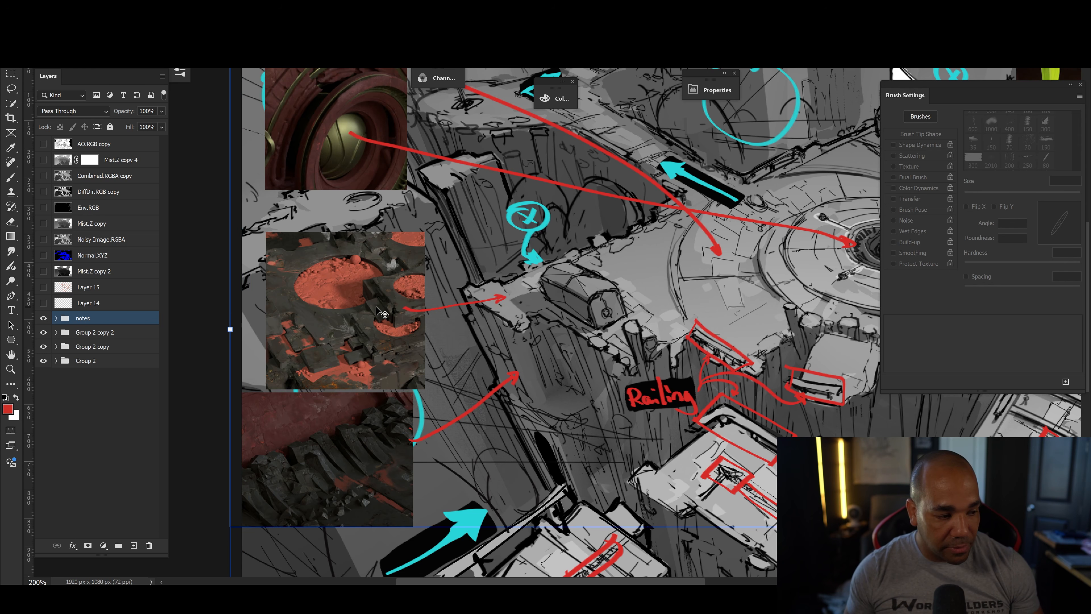
left_click_drag(559, 377, 566, 362)
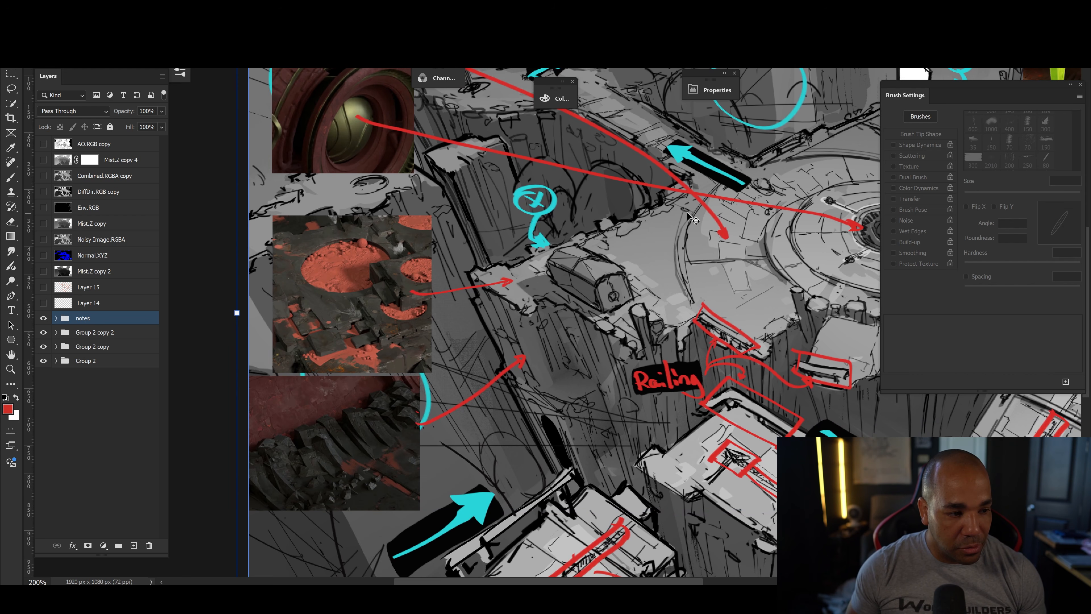
left_click_drag(573, 320, 529, 282)
left_click_drag(659, 411, 555, 296)
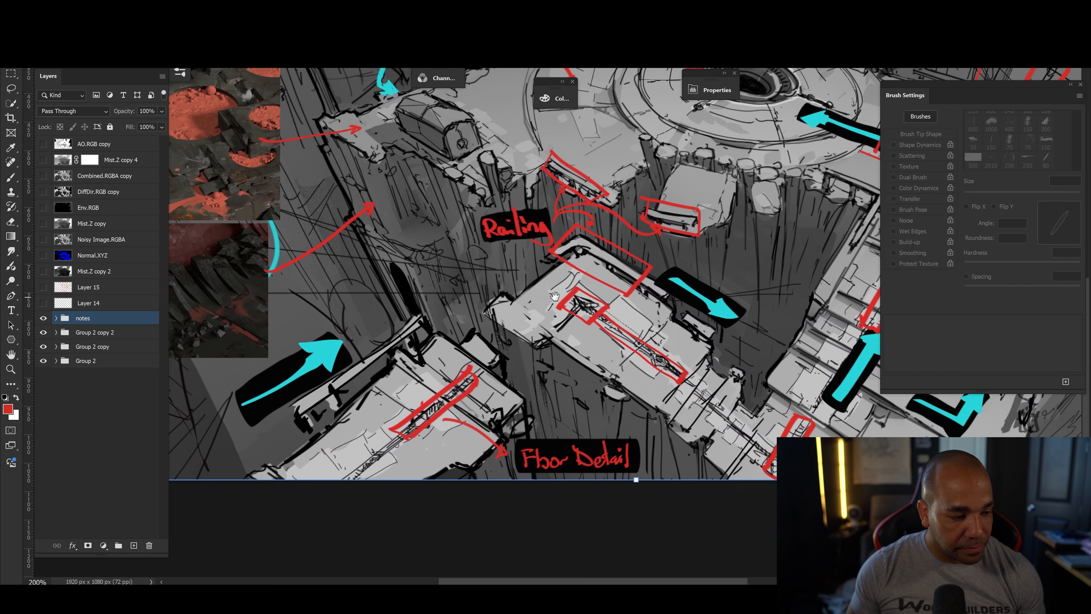
Review the cyan path arrows and railing notes across the stairs, walkways and central platform
left_click_drag(662, 267, 398, 442)
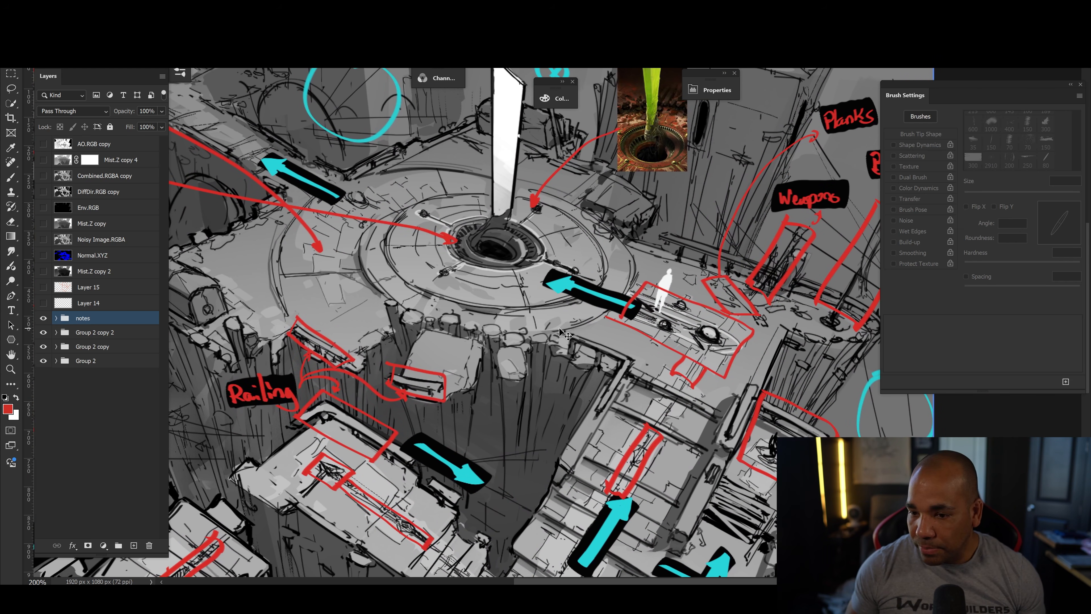
left_click_drag(434, 380, 495, 284)
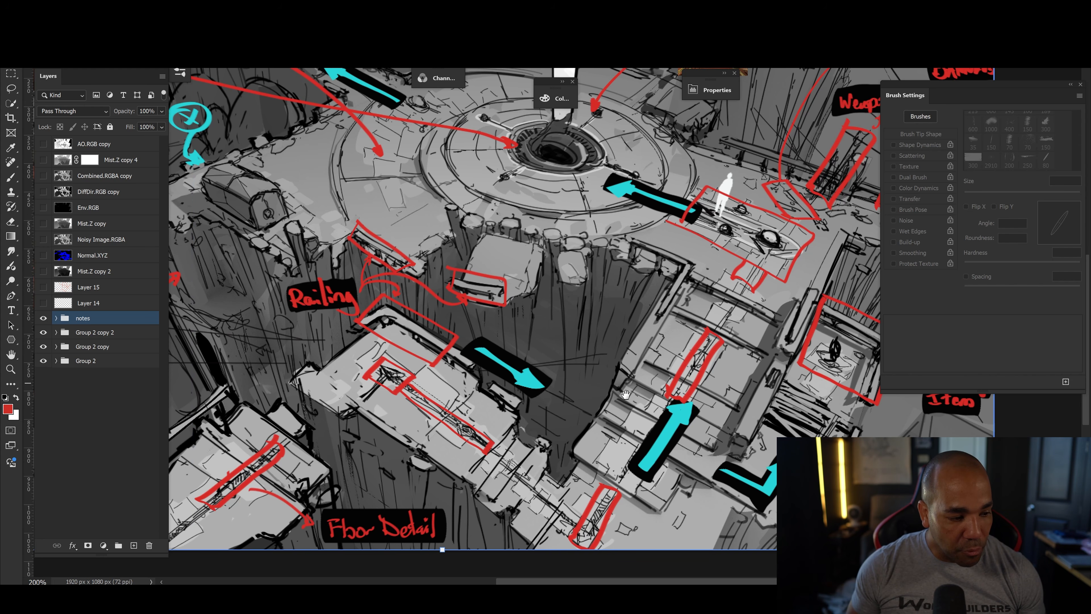
left_click_drag(625, 394, 499, 378)
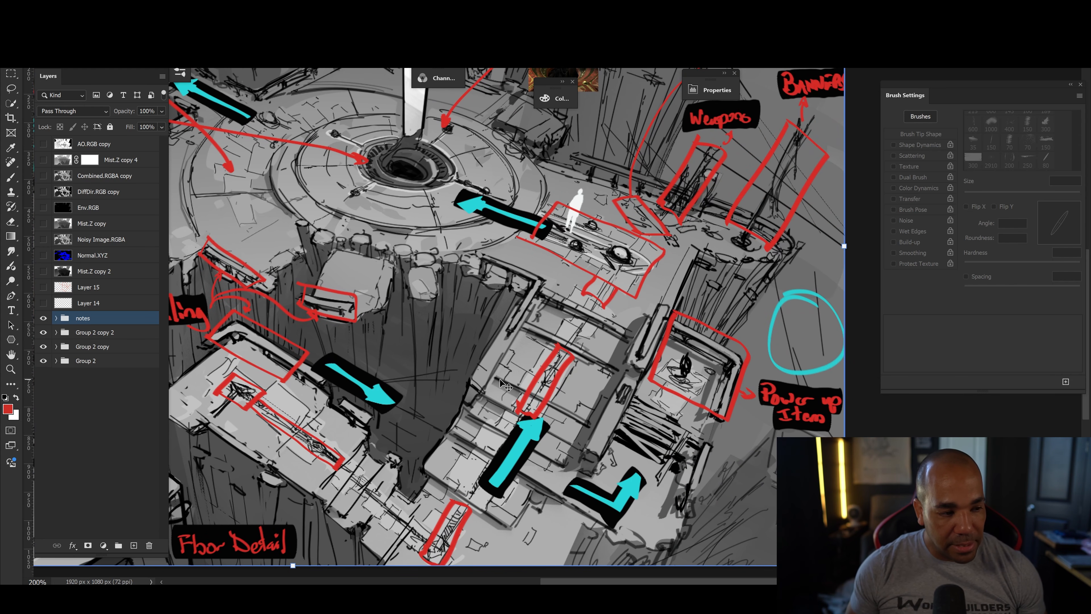
mouse_move(540, 306)
left_mouse_down()
mouse_move(587, 380)
mouse_move(605, 386)
left_mouse_up()
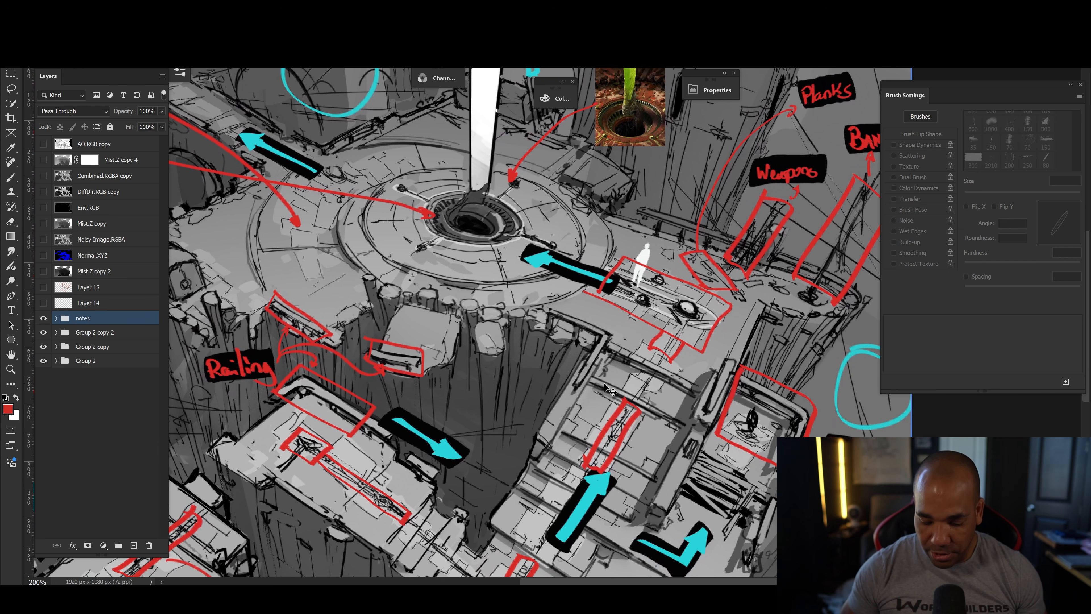
scroll(605, 387, "down", 1)
scroll(605, 388, "down", 2)
left_click_drag(518, 376, 576, 394)
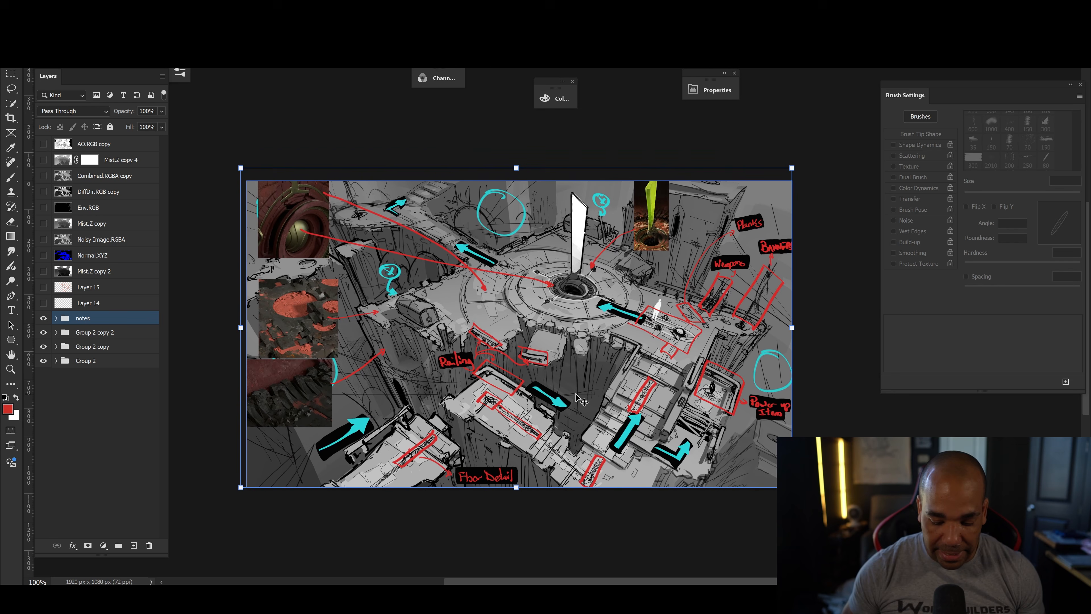
scroll(578, 398, "up", 3)
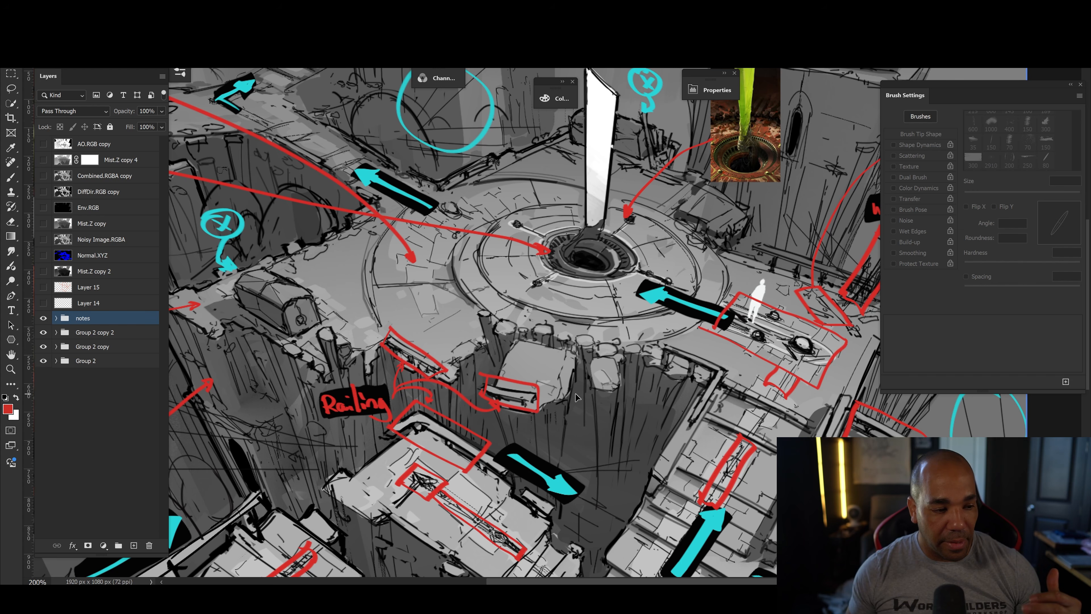
left_click_drag(507, 329, 683, 378)
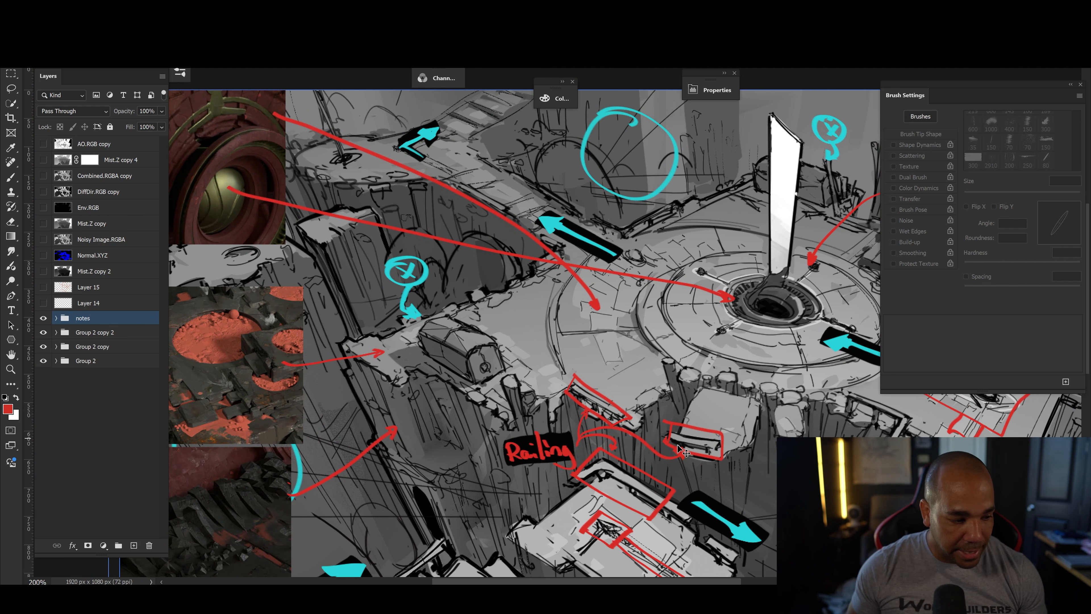
left_click_drag(683, 451, 611, 411)
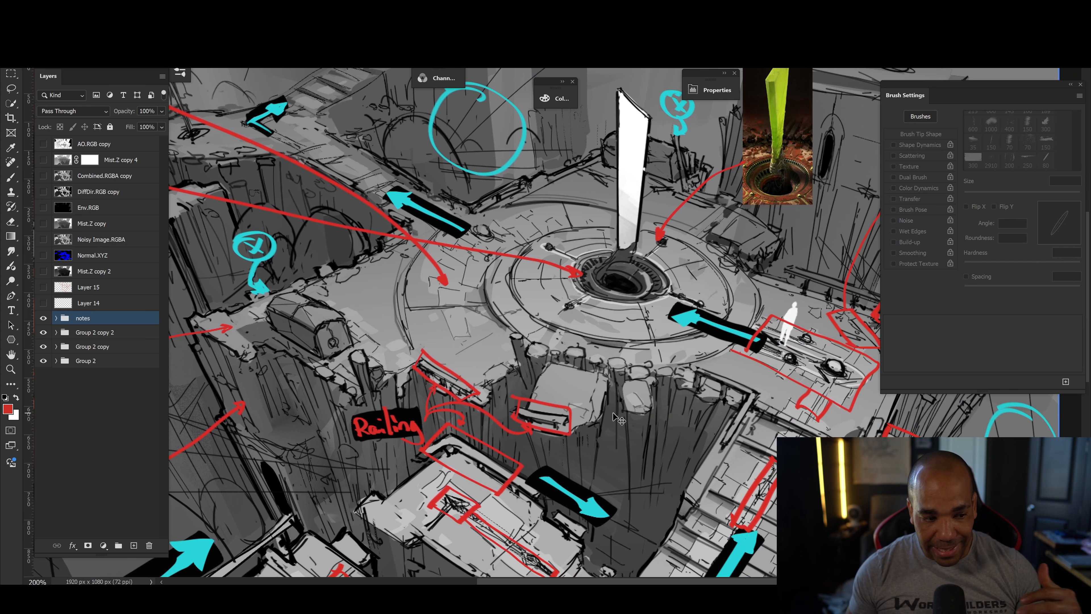
left_click_drag(736, 380, 634, 391)
left_click_drag(563, 420, 620, 363)
key("ctrl+minus")
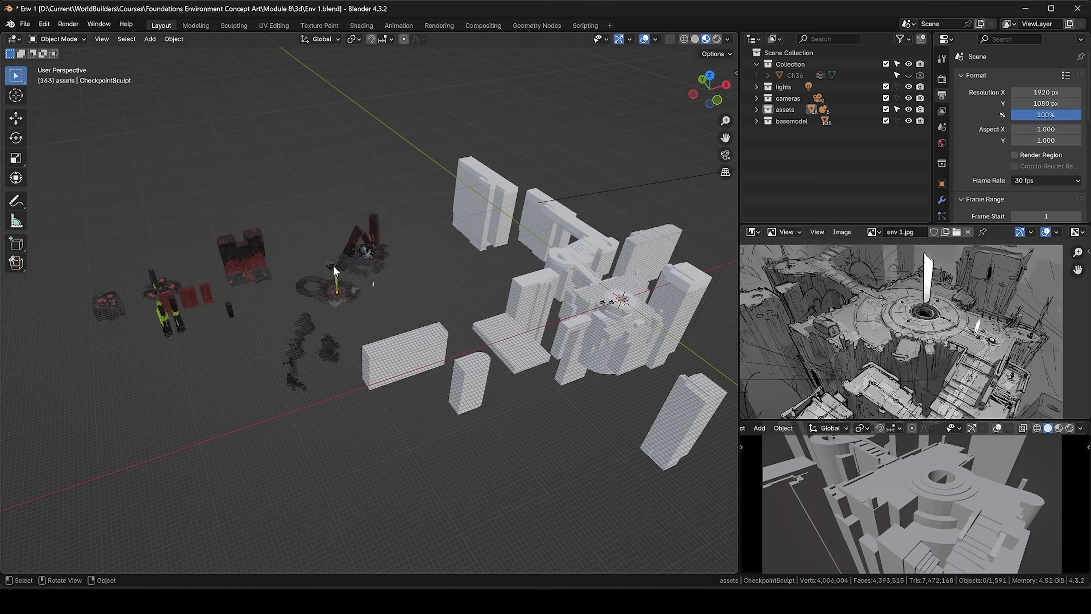
Switch to Blender and move the checkpoint ring with its surrounding basalt rocks onto the centre of the blockout's circular platform
scroll(337, 272, "up", 10)
left_click_drag(266, 189, 465, 302)
left_click(465, 302, "shift")
key("g")
key("x")
left_click(490, 318)
key("KP_7")
key("g")
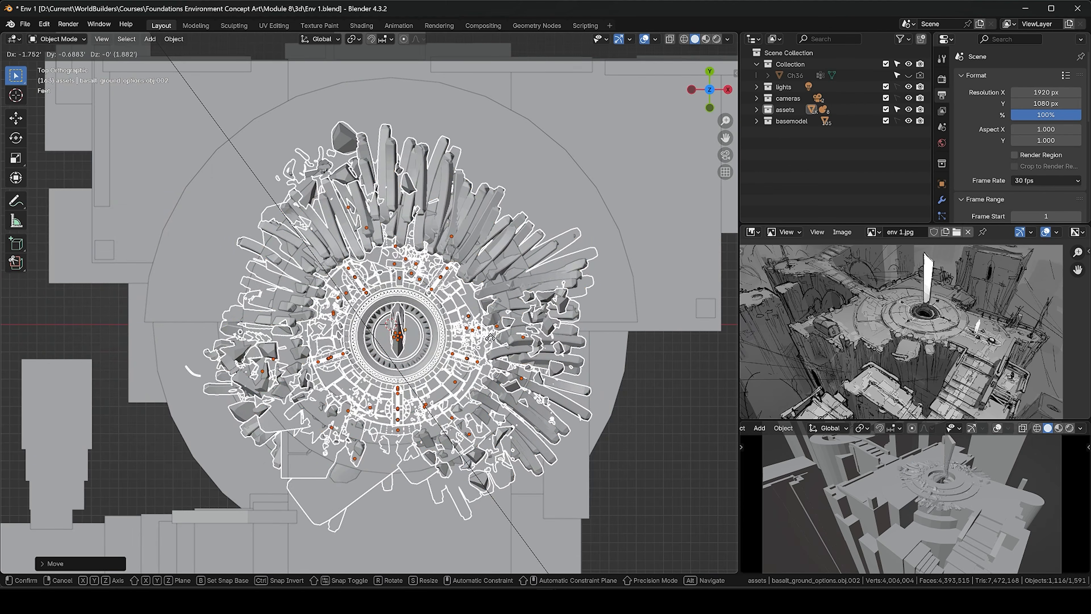
left_click(490, 337)
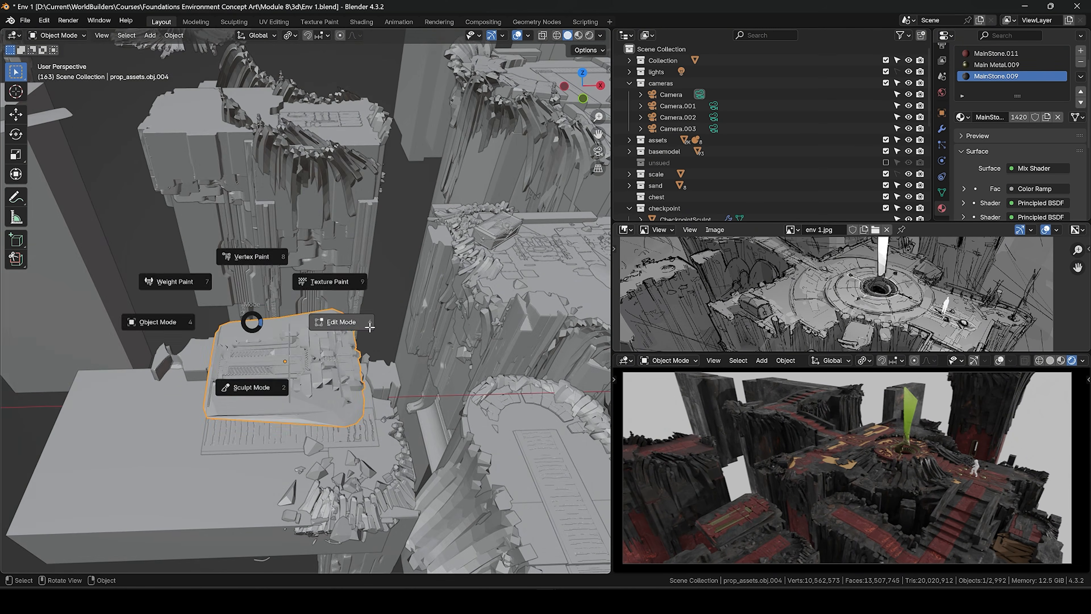
Move the decorated floor slab vertically over the block platform and delete a linked piece of its mesh
key("g")
key("z")
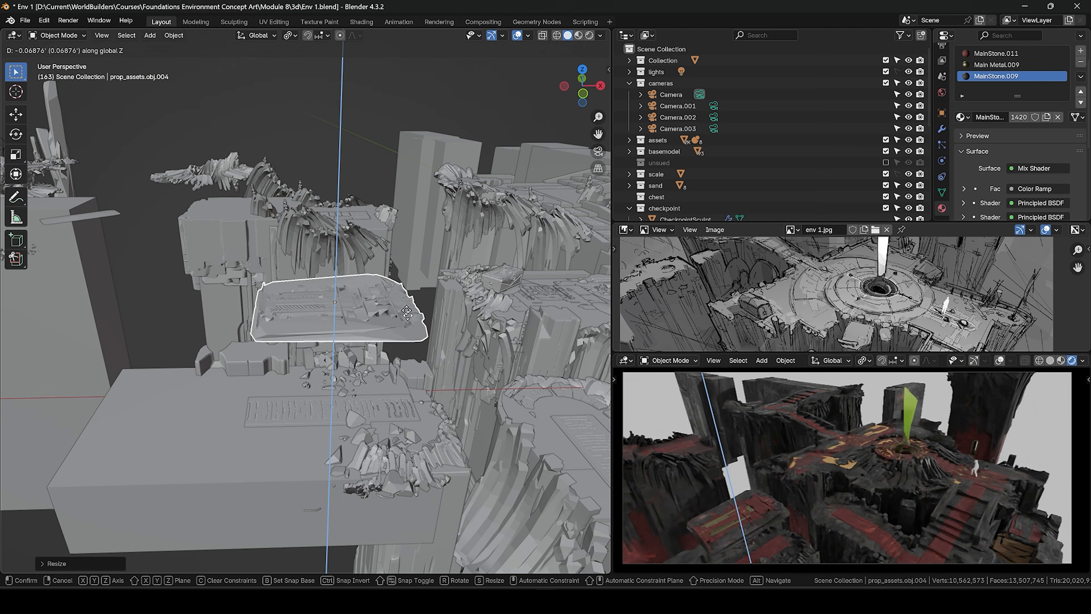
left_click(406, 313)
key("Tab")
key("l")
key("x")
left_click(280, 385)
key("Tab")
Rotate the floor slab about the Y axis and scale it along X to fit the block platform's end
key("r")
key("y")
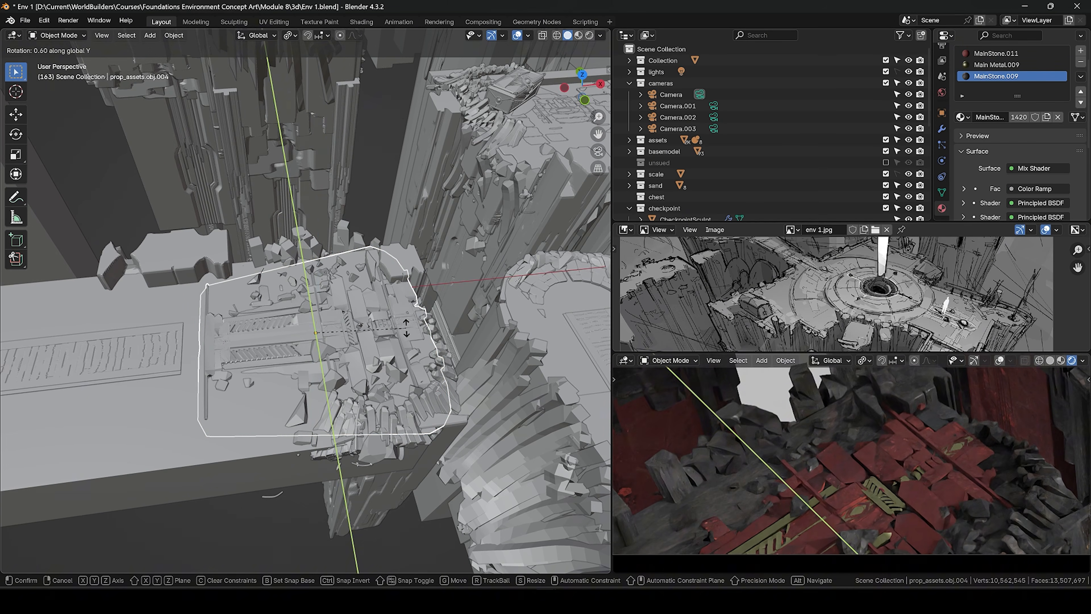
left_click(406, 327)
key("s")
key("x")
left_click(472, 194)
Duplicate the floor slab onto the neighbouring walkway and rotate the copy 90°
key("shift+d")
left_click(485, 218)
type("r90")
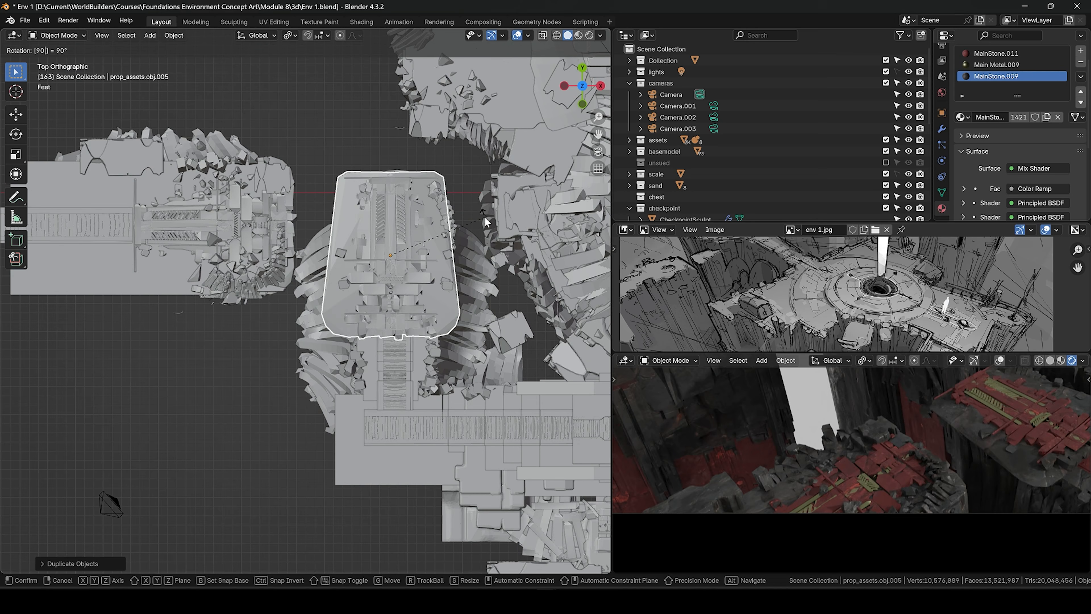
left_click(485, 222)
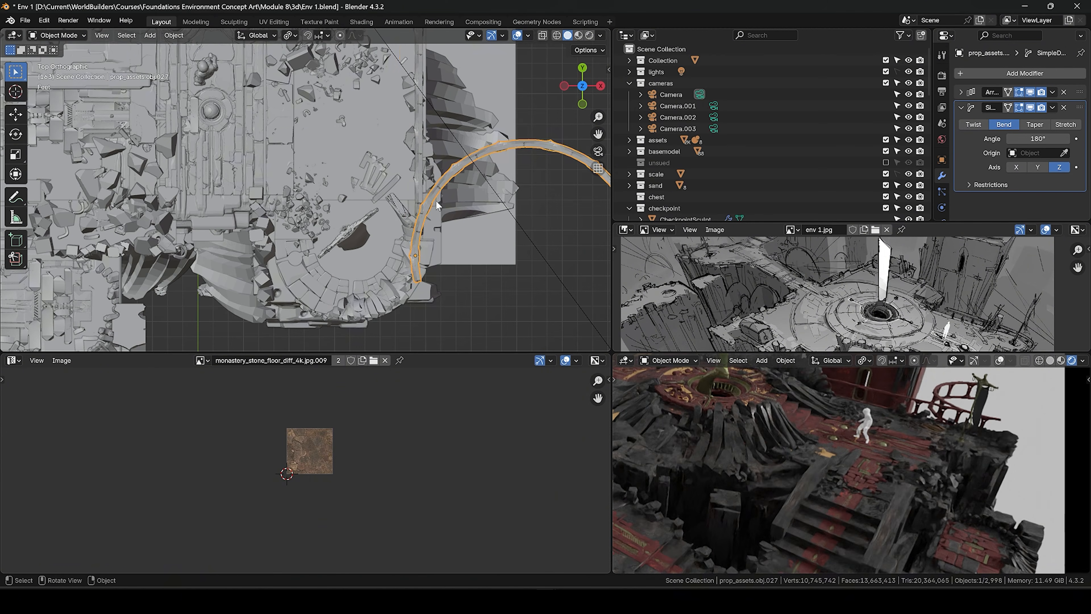
Expand the bent railing's Array modifier and move the arc over the rounded end of the platform
left_click(961, 92)
key("g")
left_click(365, 275)
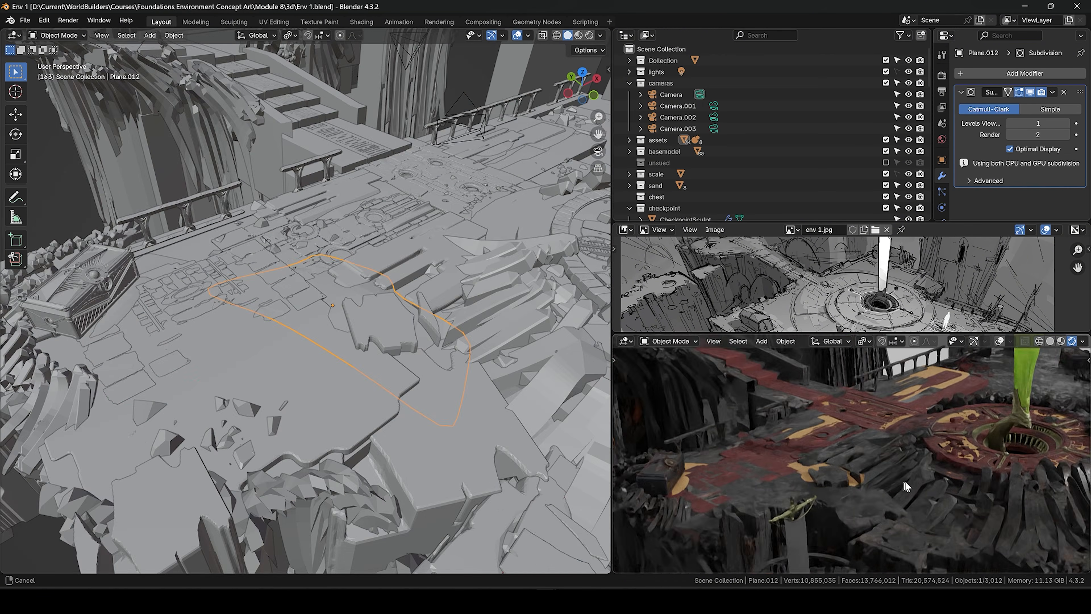
Duplicate the floor plane with the Subdivision modifier and place the copy beside the circular platform's rock spikes
key("shift+d")
left_click(514, 472)
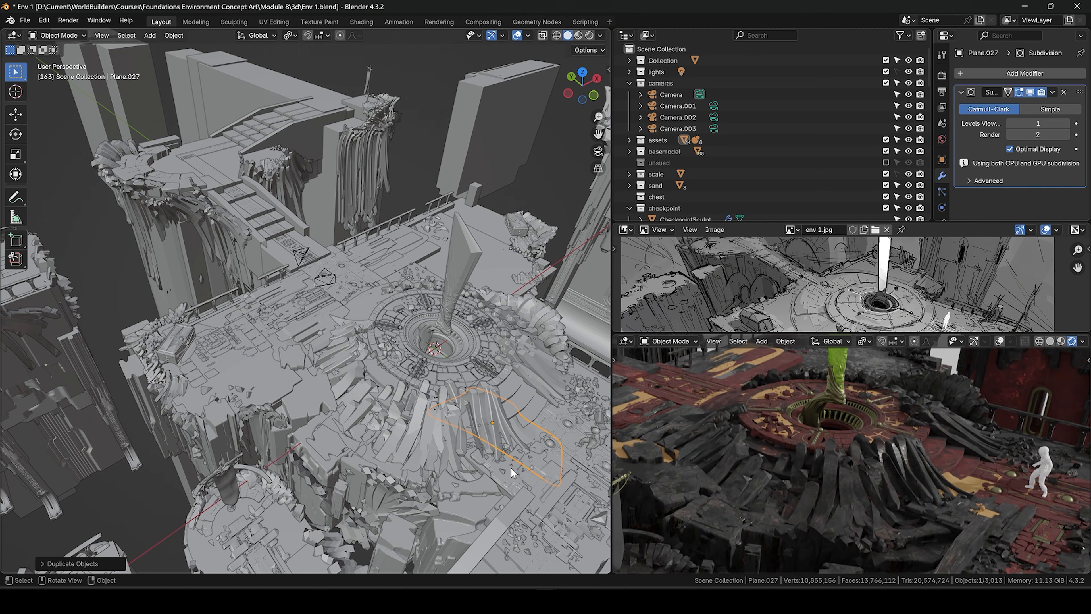
left_click(343, 464)
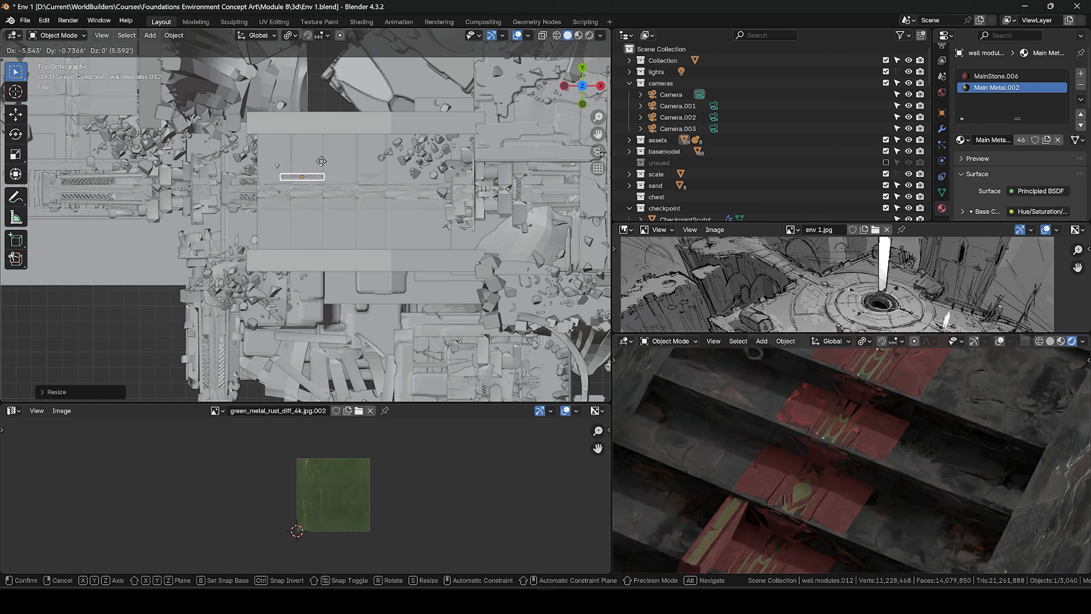
Reposition the small wall module along the X and Y axes over the walkway in the top view
key("g")
key("x")
key("y")
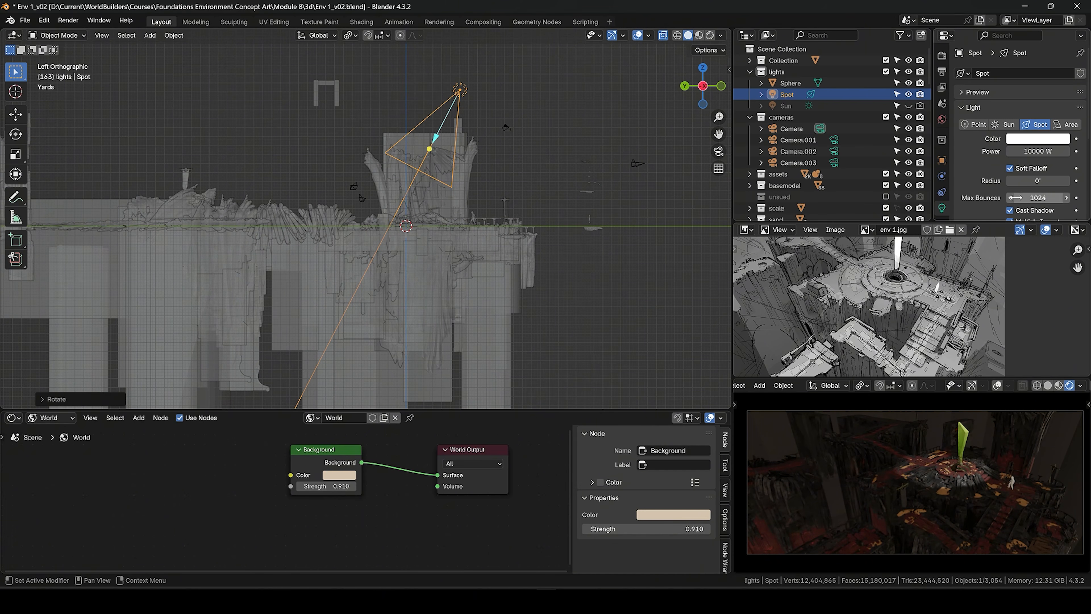
Set the Spot light's beam blend to 1.000 and move the light above the central platform
scroll(1015, 198, "down", 4)
left_click_drag(1016, 189, 1060, 176)
left_click_drag(593, 111, 463, 144)
key("g")
left_click(467, 192)
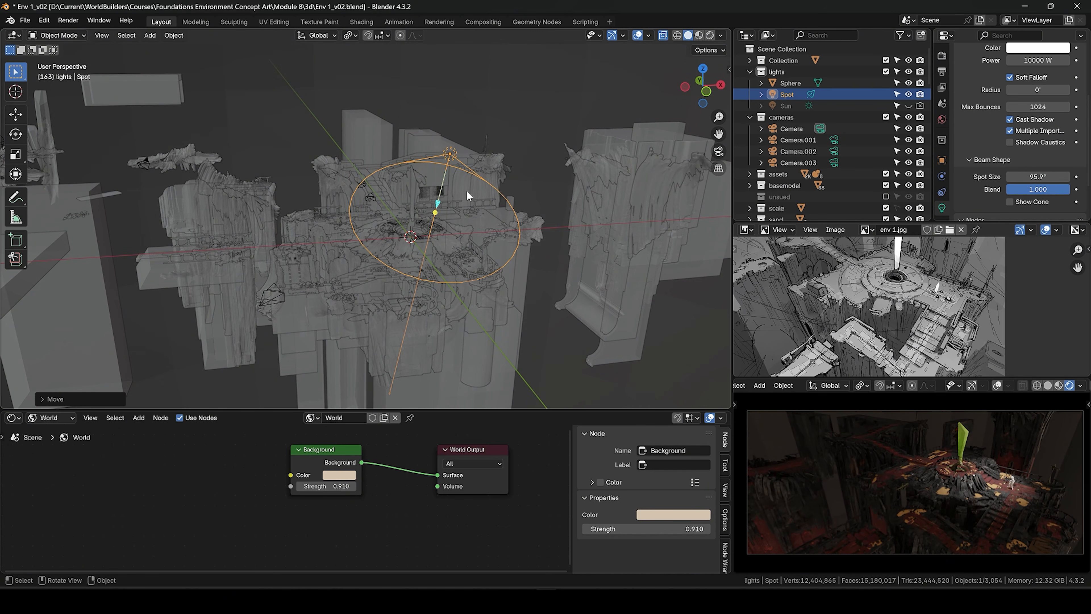
Unhide the Sun light, select it and rotate it to change the direction of its light
left_click_drag(466, 192, 442, 165)
left_click(908, 106)
left_click(786, 105)
scroll(473, 215, "down", 4)
left_click_drag(472, 215, 438, 198)
key("r")
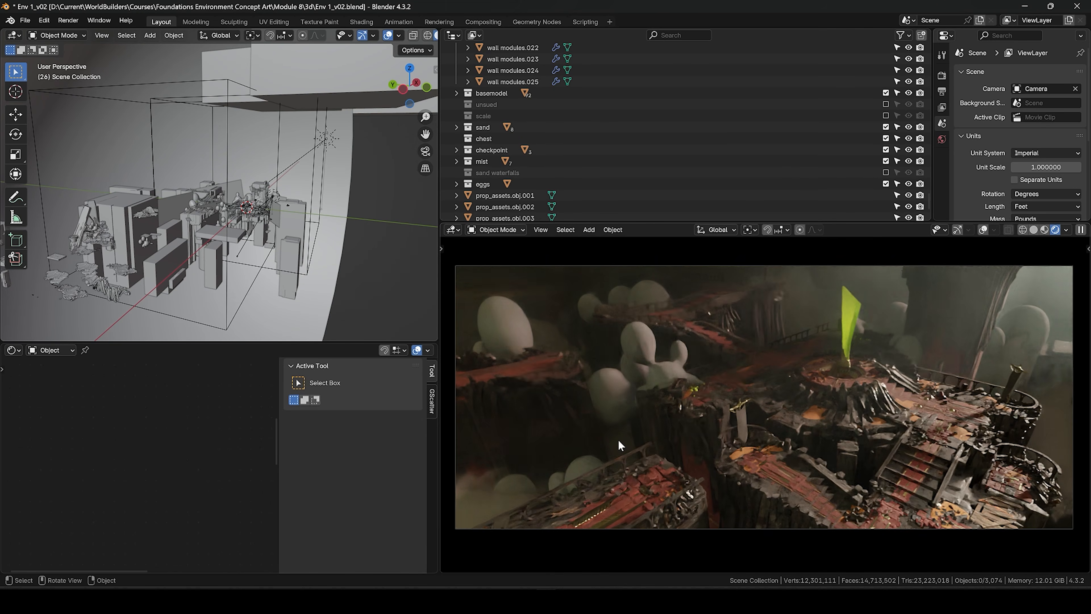
right_click(772, 331)
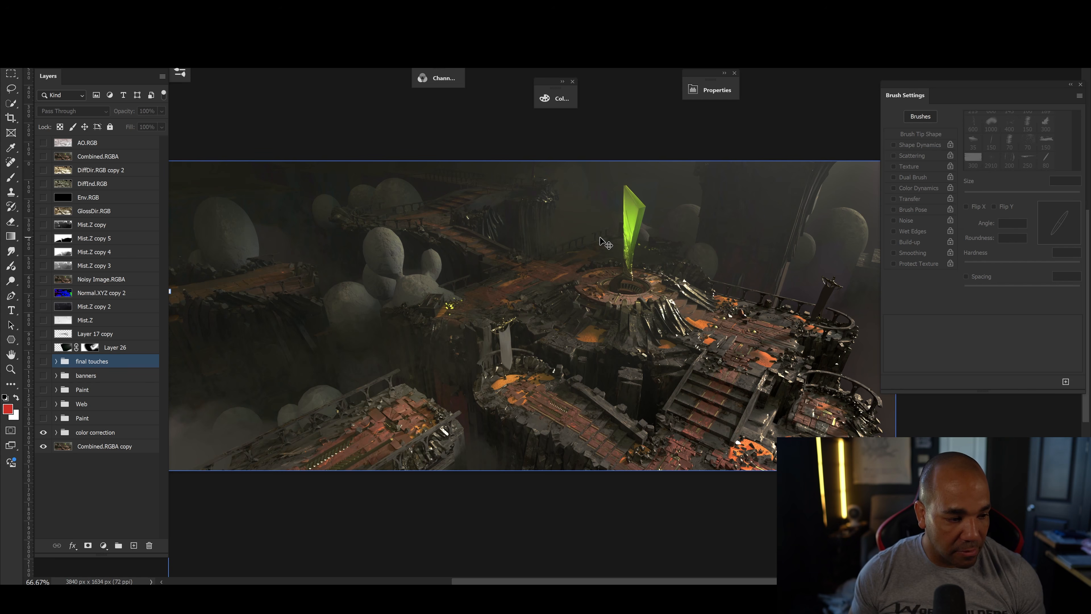
left_click_drag(553, 308, 552, 305)
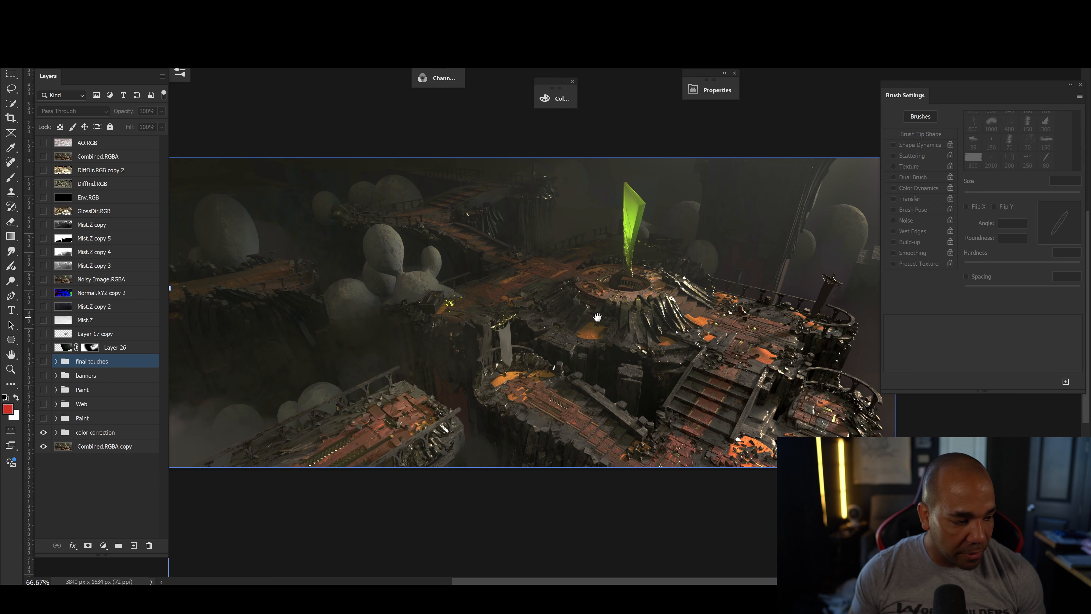
left_click_drag(597, 317, 587, 326)
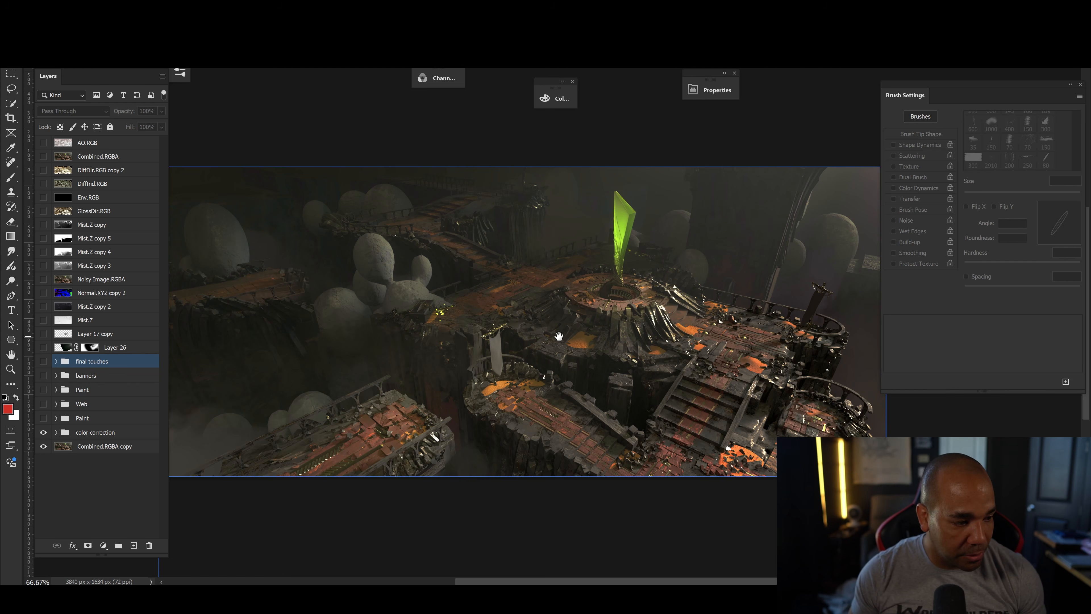
mouse_move(558, 335)
left_mouse_down()
mouse_move(568, 345)
mouse_move(571, 332)
left_mouse_up()
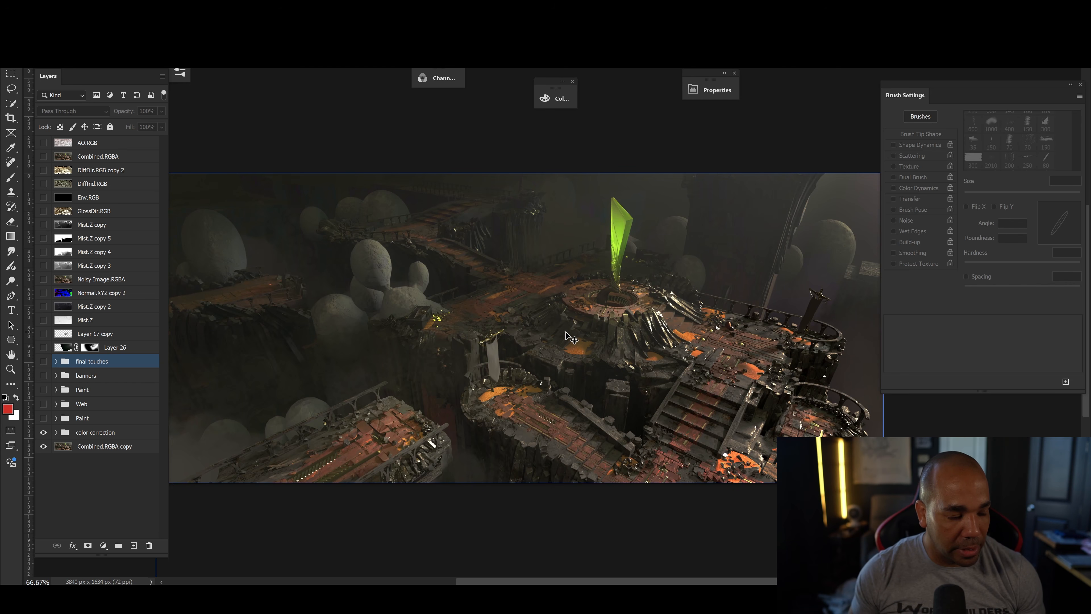
left_click_drag(565, 331, 532, 338)
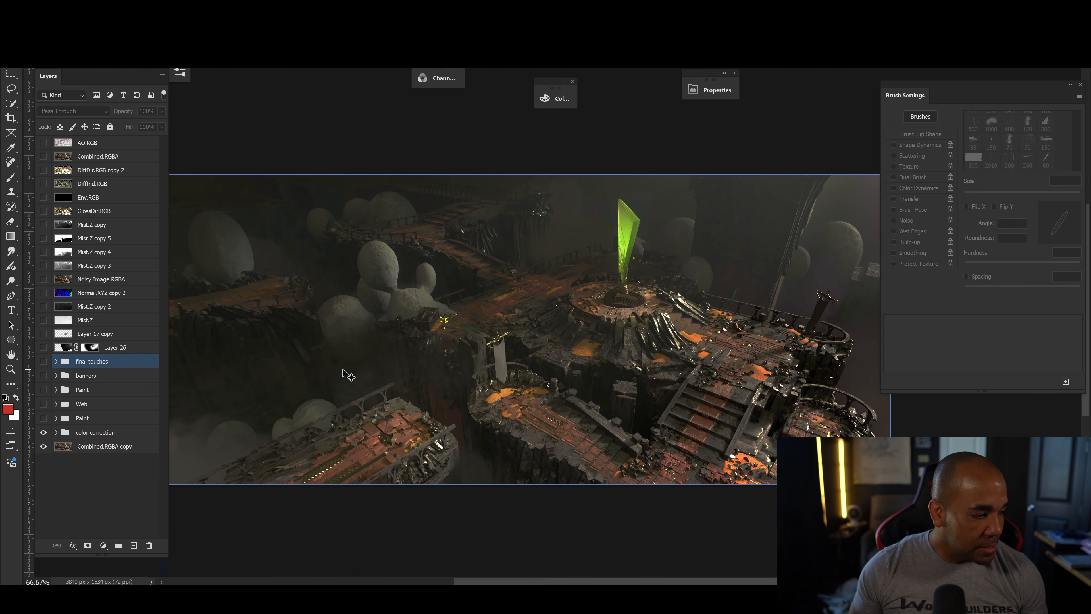
Hide the color correction group to examine the raw Combined.RGBA render in Photoshop, and show the group again
left_click(43, 432)
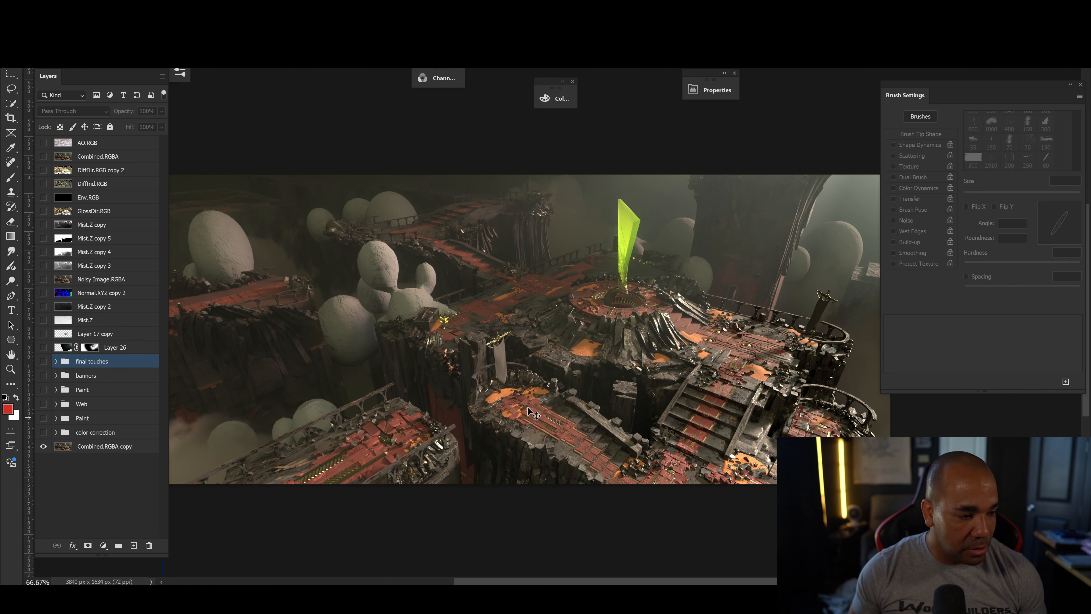
mouse_move(499, 390)
left_mouse_down()
mouse_move(511, 400)
mouse_move(500, 374)
left_mouse_up()
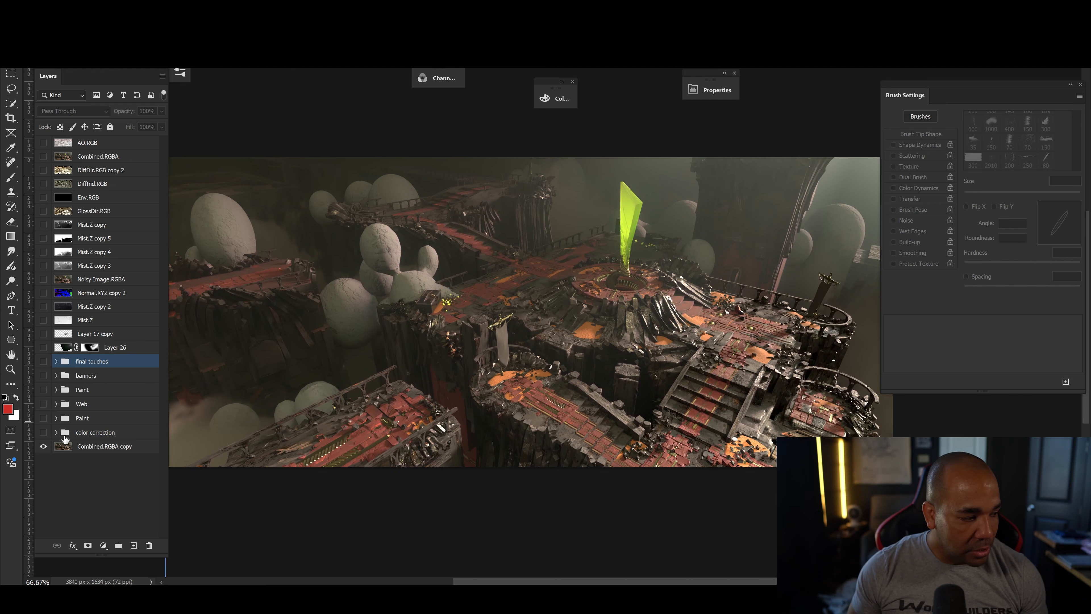
left_click(508, 370)
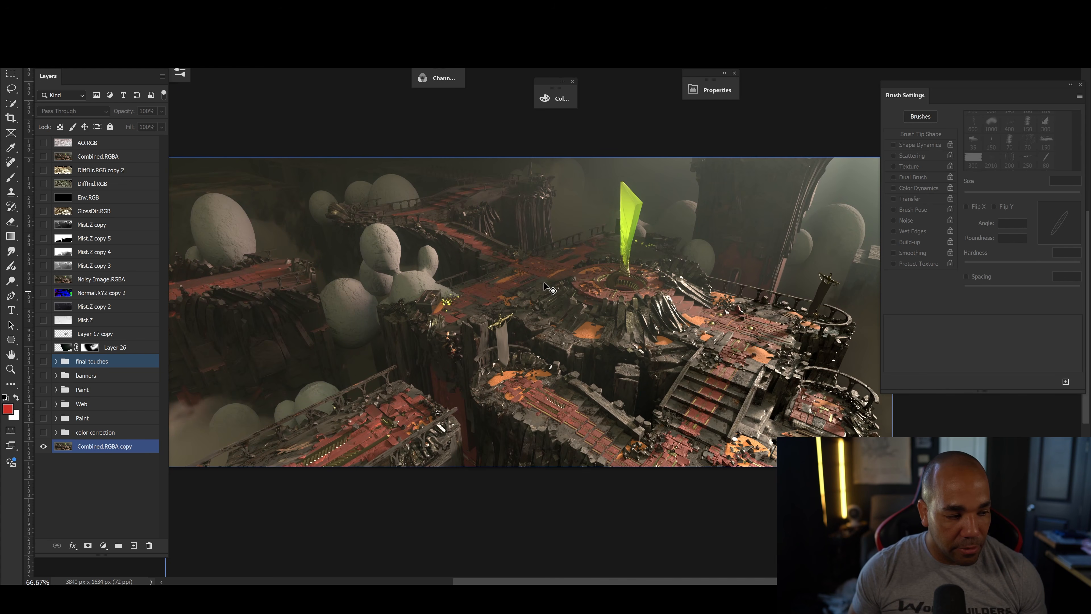
left_click(44, 433)
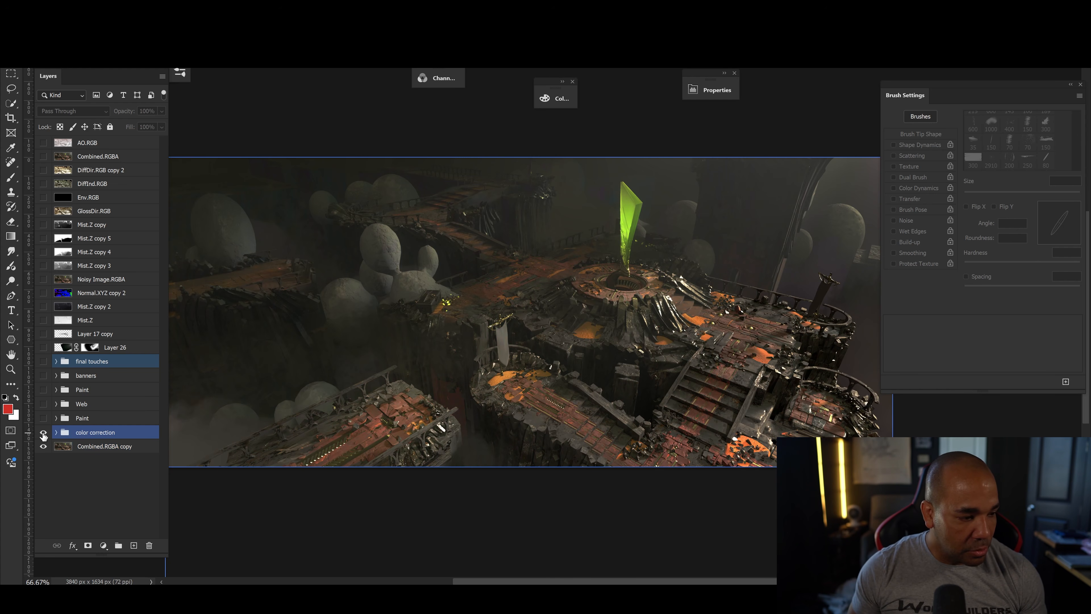
Expand the color correction group to review its curves, mask and render-pass layers, and collapse it again
left_click(56, 432)
scroll(94, 404, "down", 3)
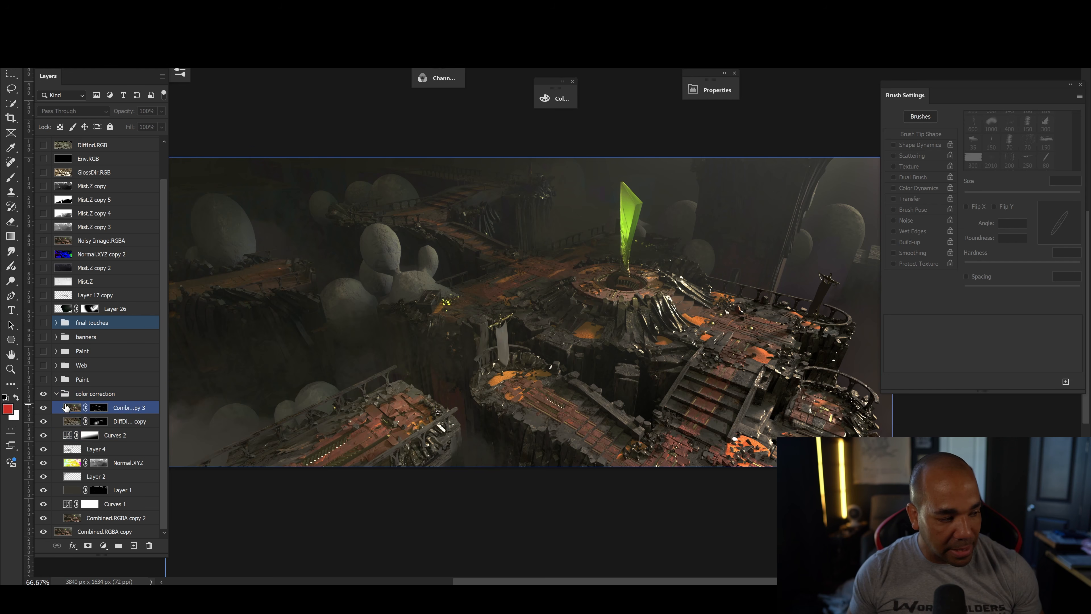
left_click(56, 393)
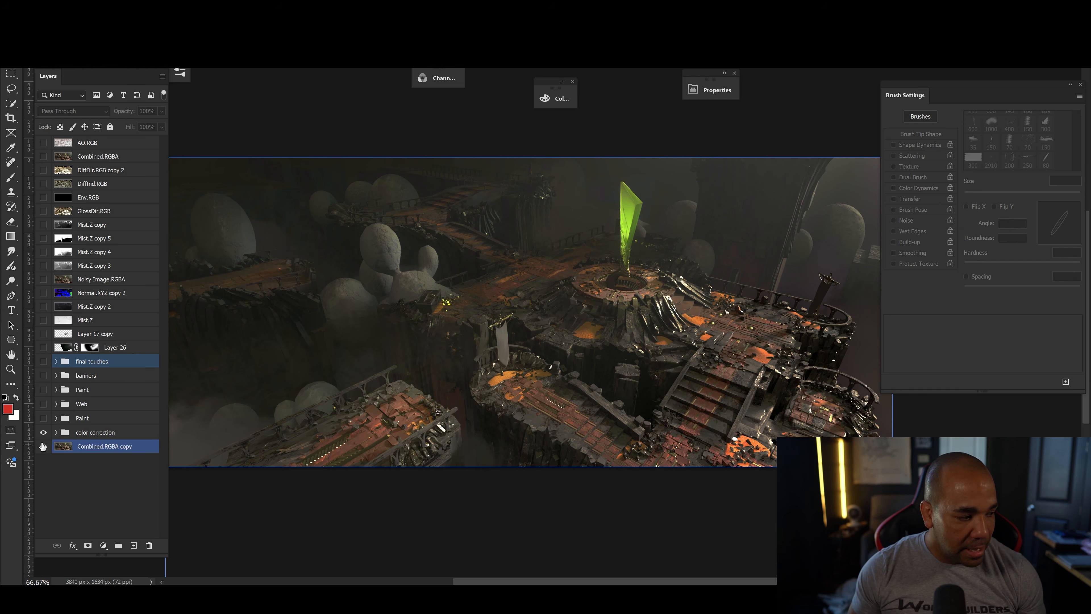
Toggle the color correction group's visibility repeatedly to compare the graded image with the original render
left_click(44, 433)
left_click(43, 432)
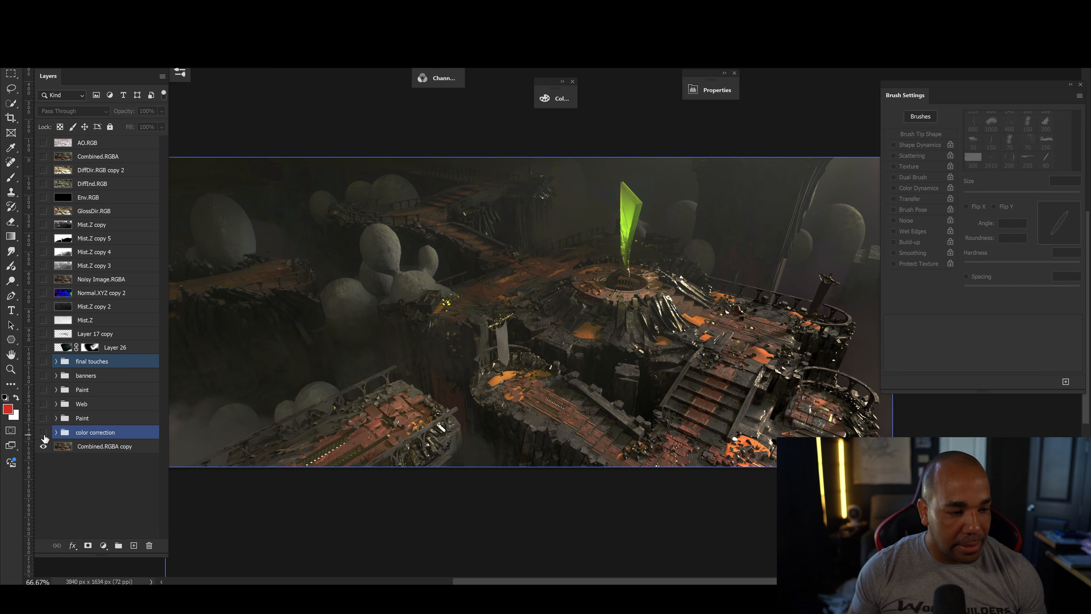
left_click(44, 433)
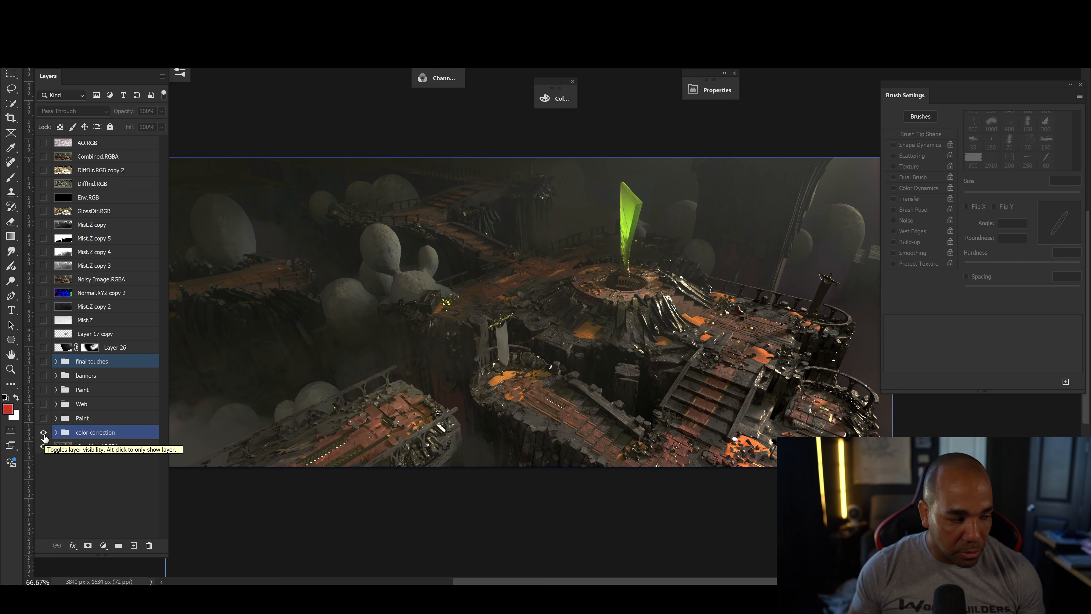
left_click(43, 432)
left_click(43, 433)
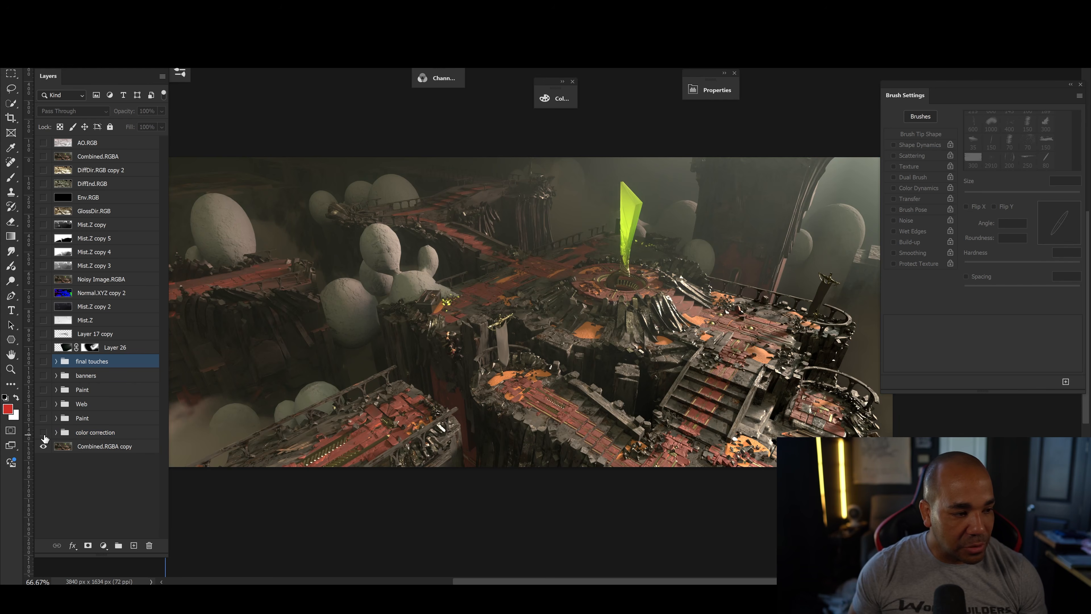
left_click(43, 433)
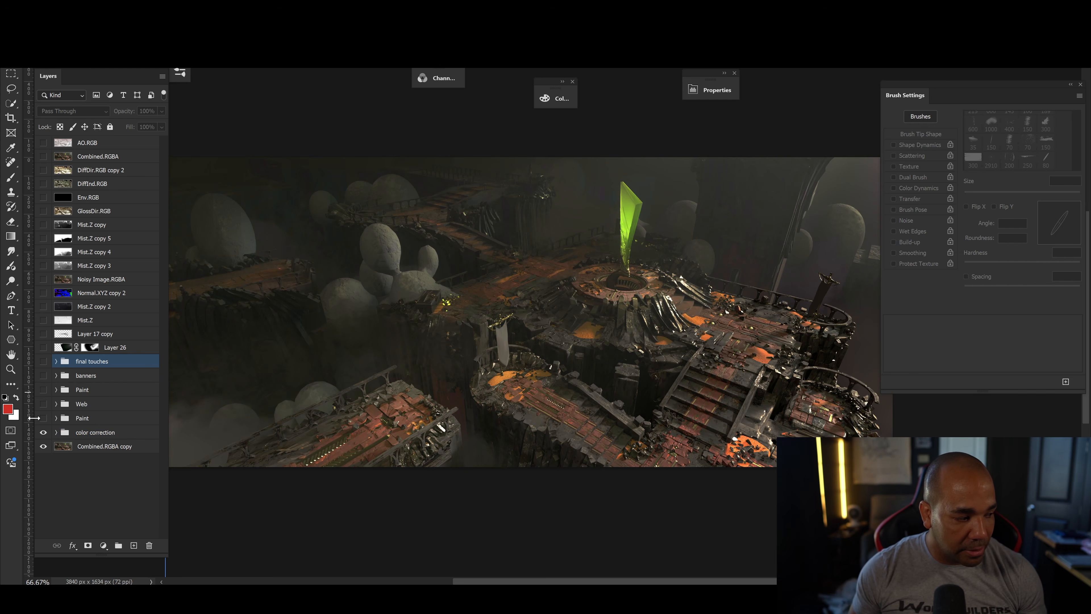
left_click(43, 432)
left_click(44, 432)
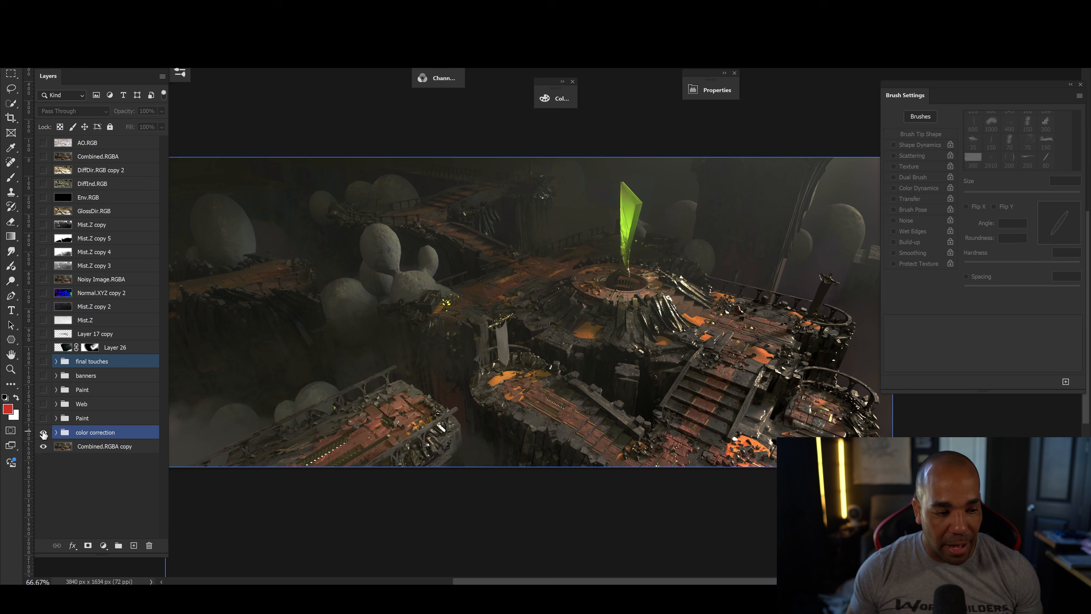
left_click(44, 433)
left_click(44, 433)
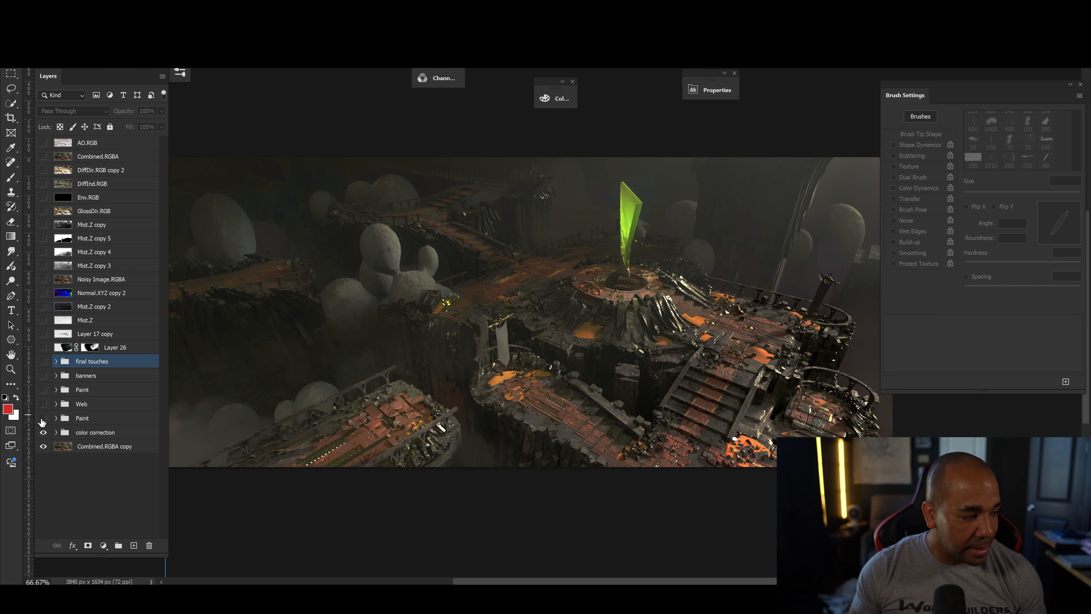
Compare the image without and with the Paint group directly above color correction, and leave that group visible
left_click(43, 418)
left_click(44, 418)
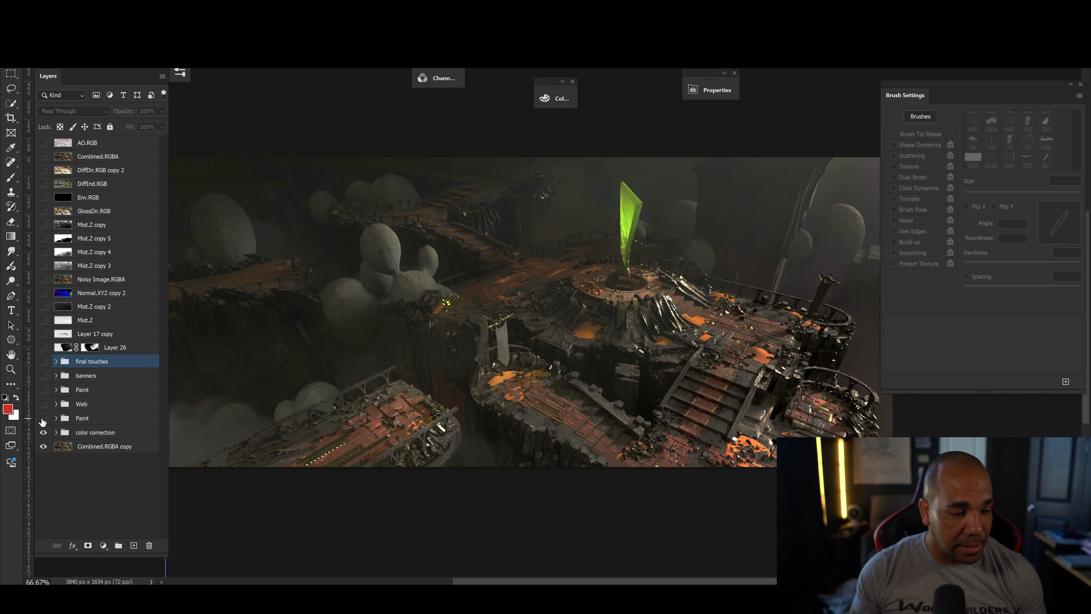
left_click(43, 419)
left_click(44, 419)
left_click(43, 419)
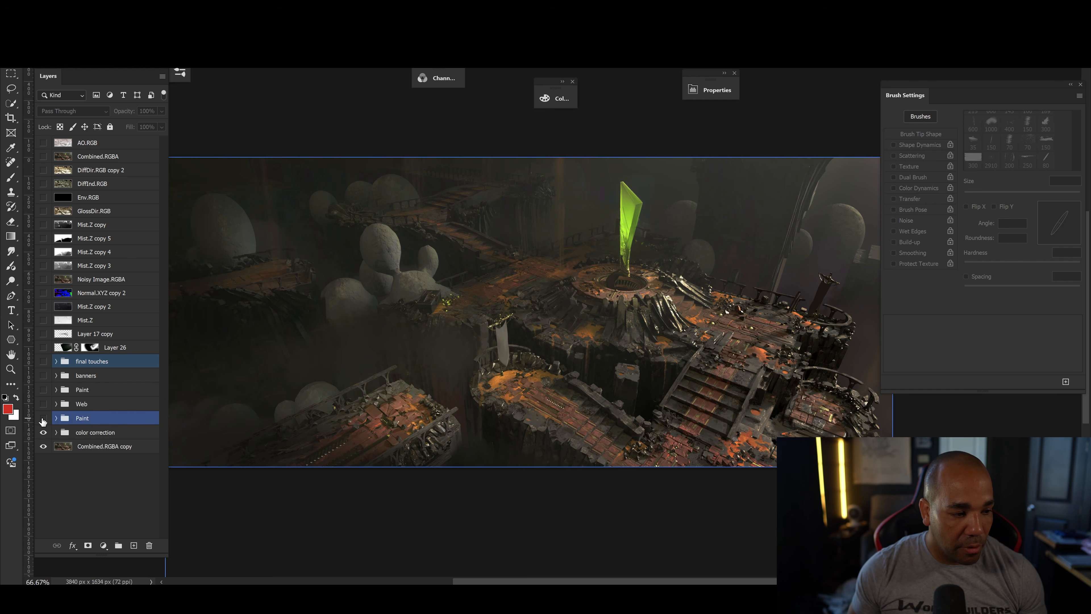
left_click(44, 419)
left_click(44, 419)
Examine the circular platform and its rock spikes at 200%, with the Paint group hidden and shown
key("ctrl+1")
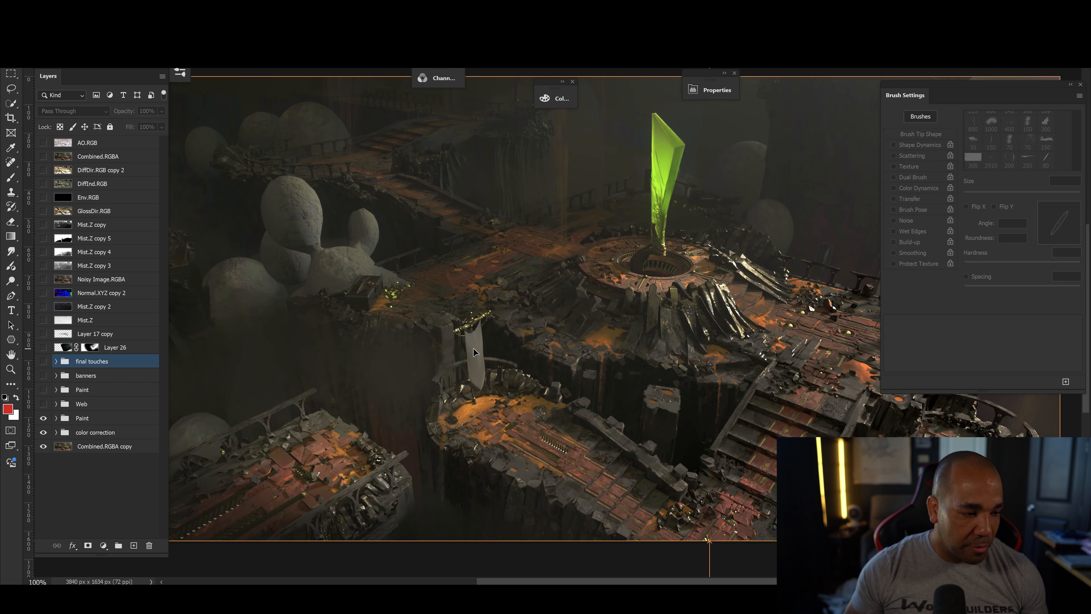
key("ctrl+plus")
left_click_drag(704, 270, 450, 265)
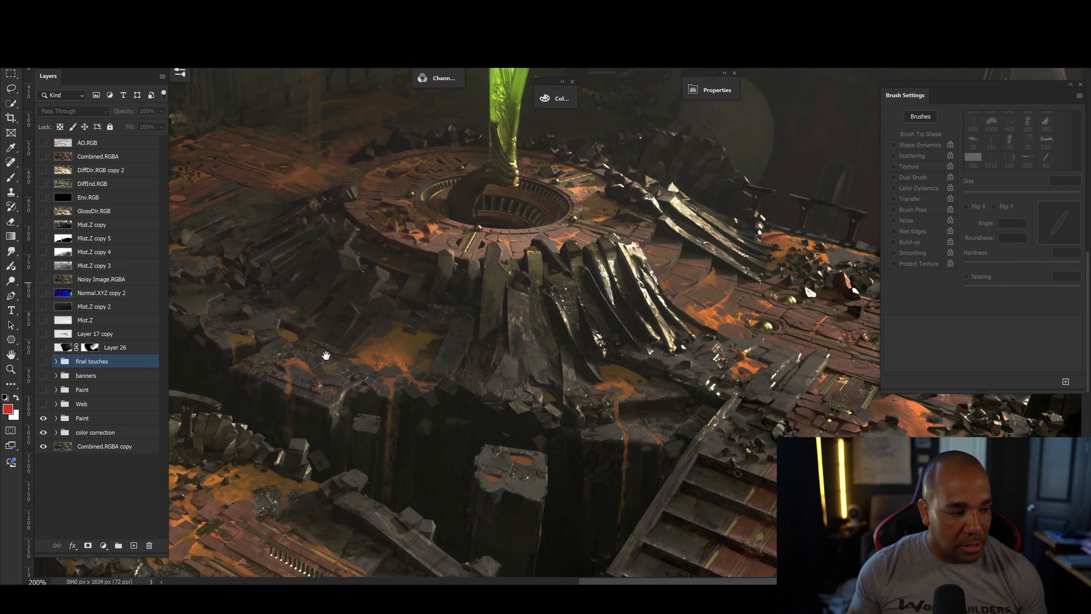
left_click(43, 419)
left_click(44, 418)
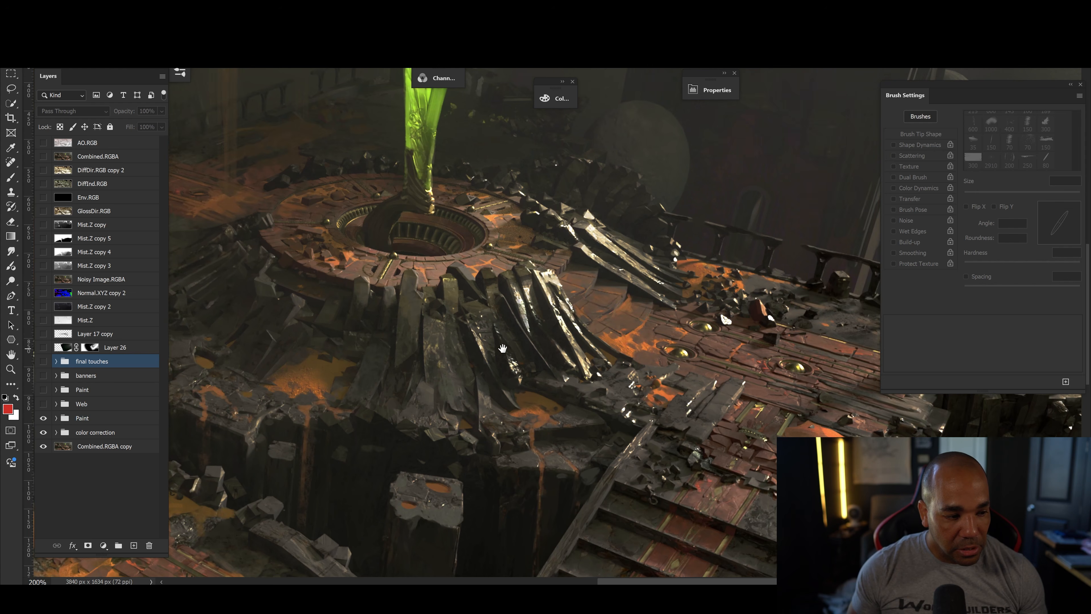
left_click_drag(586, 322, 509, 354)
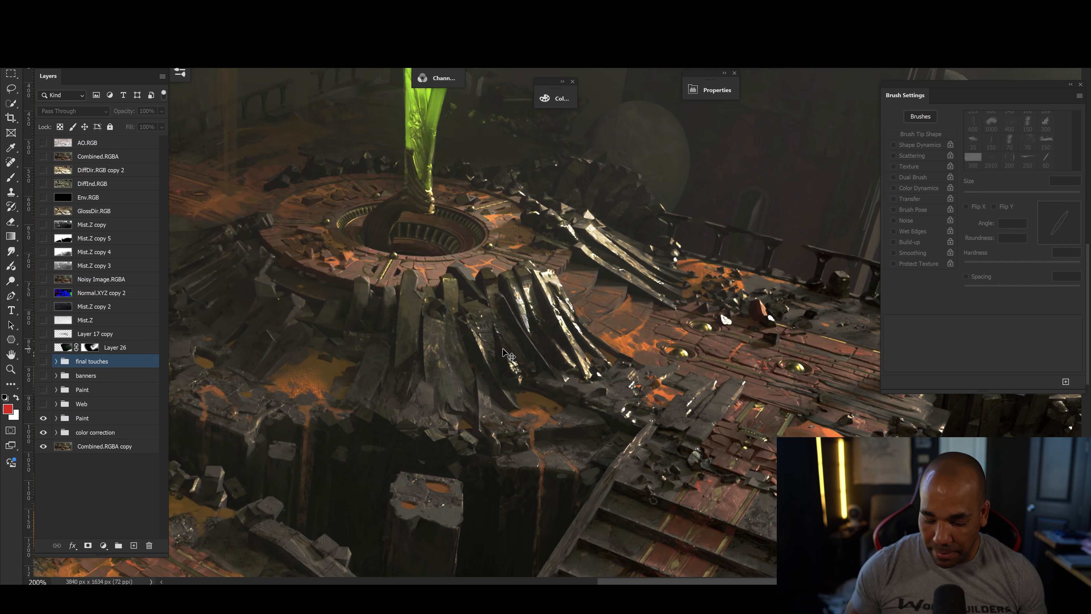
Toggle the Paint group repeatedly at 300% to compare the rock spikes and orange sand before and after overpainting
key("ctrl+plus")
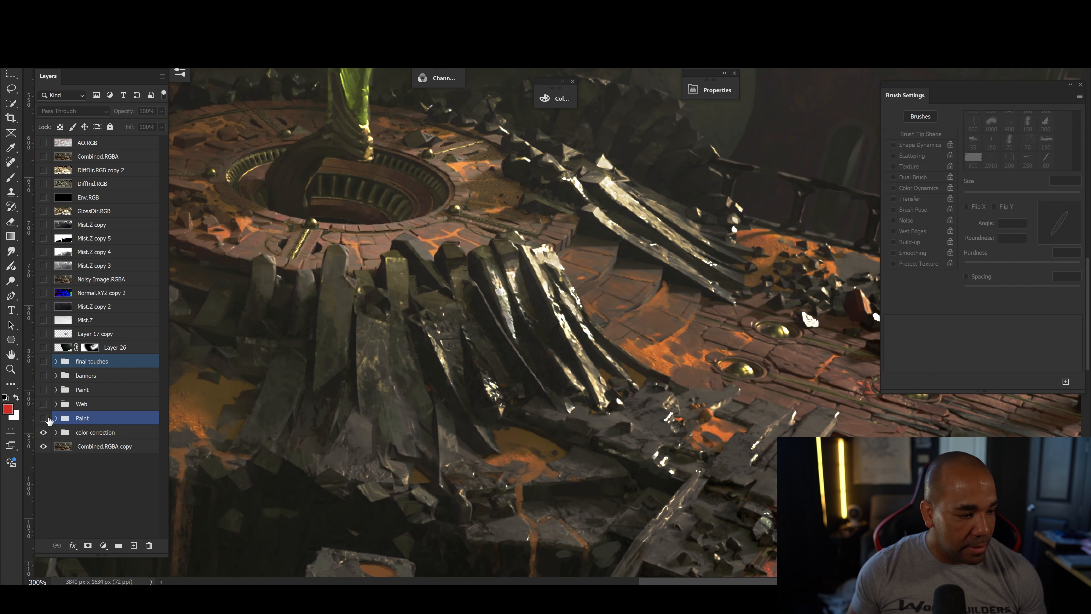
left_click(45, 418)
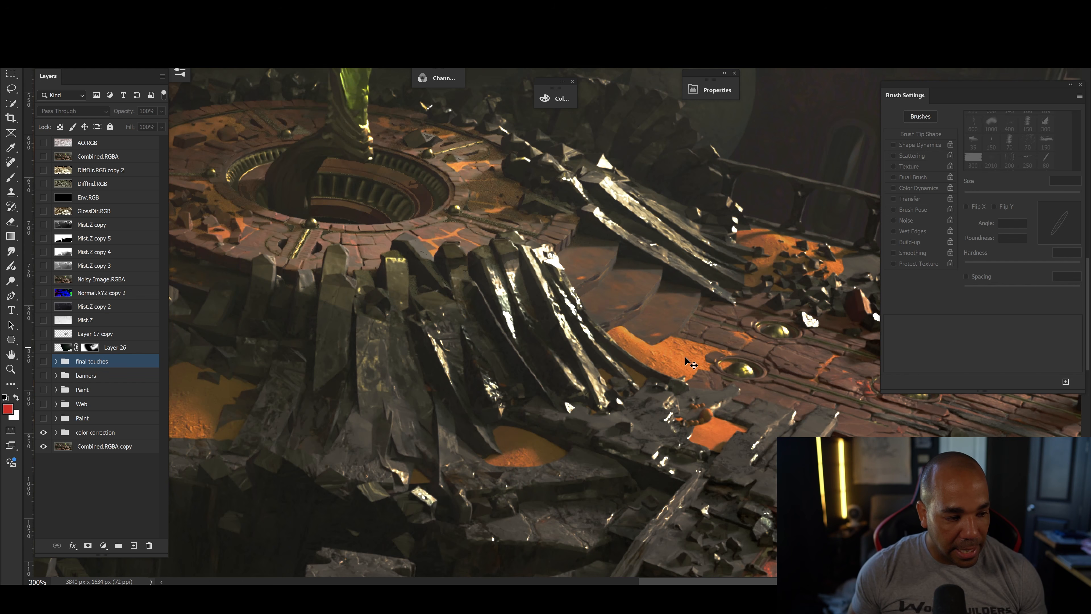
left_click(43, 418)
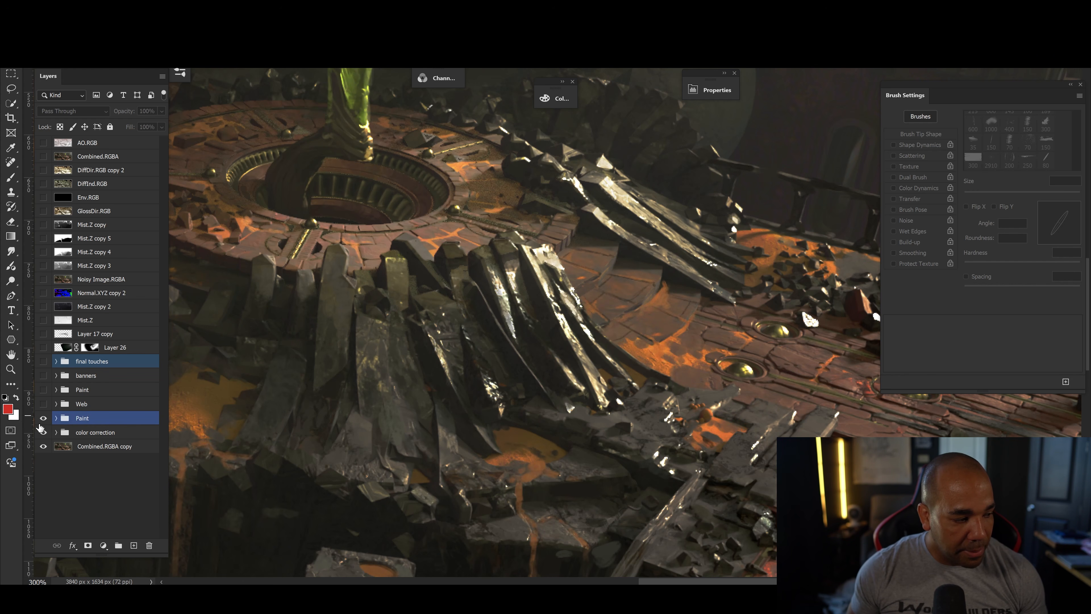
left_click(43, 420)
left_click(44, 421)
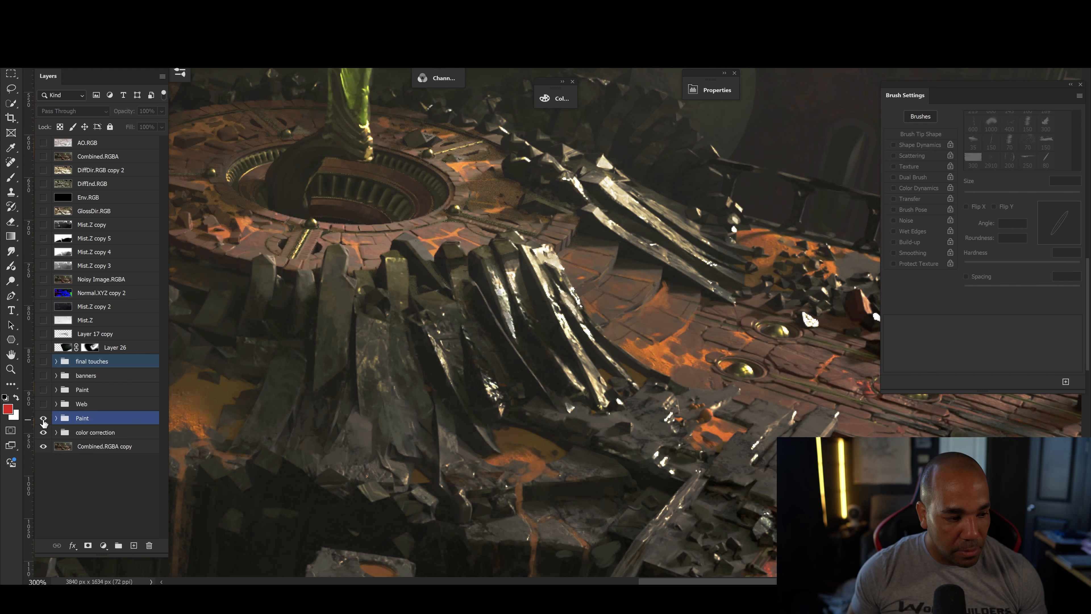
left_click(44, 420)
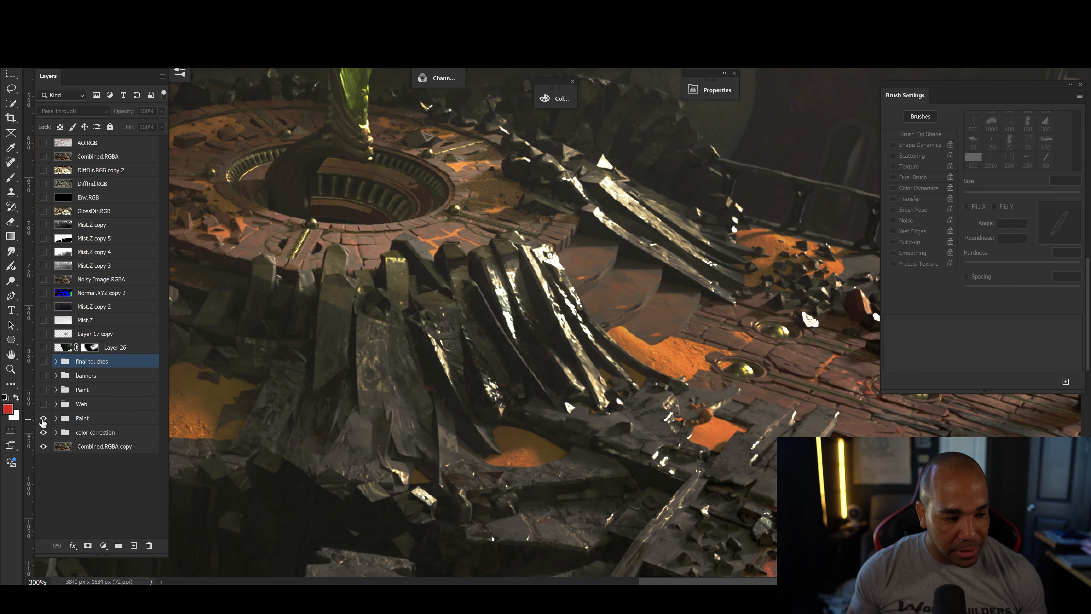
left_click(44, 421)
left_click(44, 421)
left_click(43, 420)
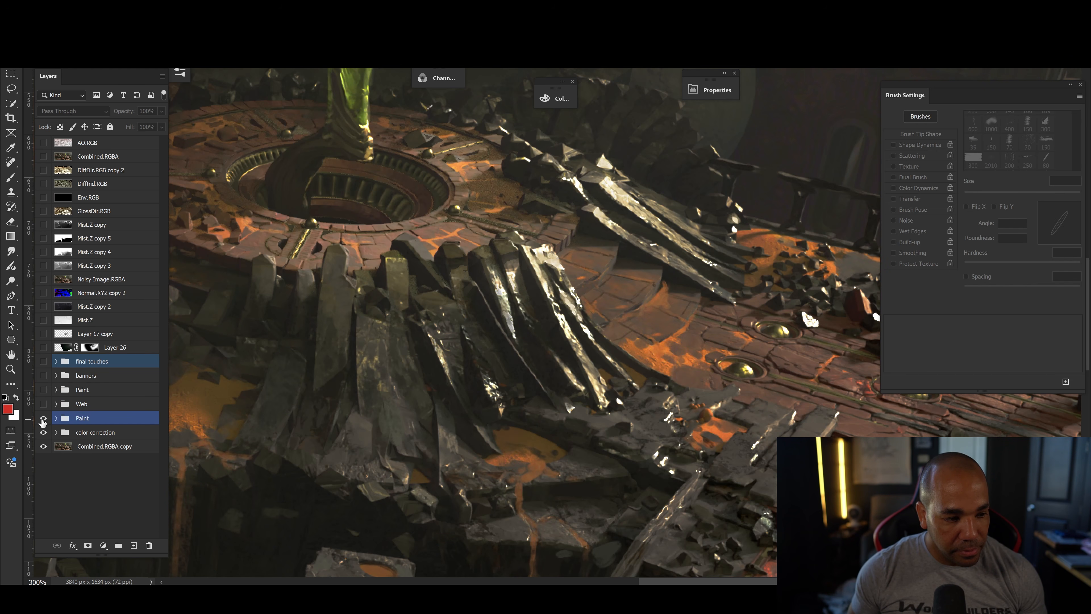
left_click(43, 421)
left_click(43, 420)
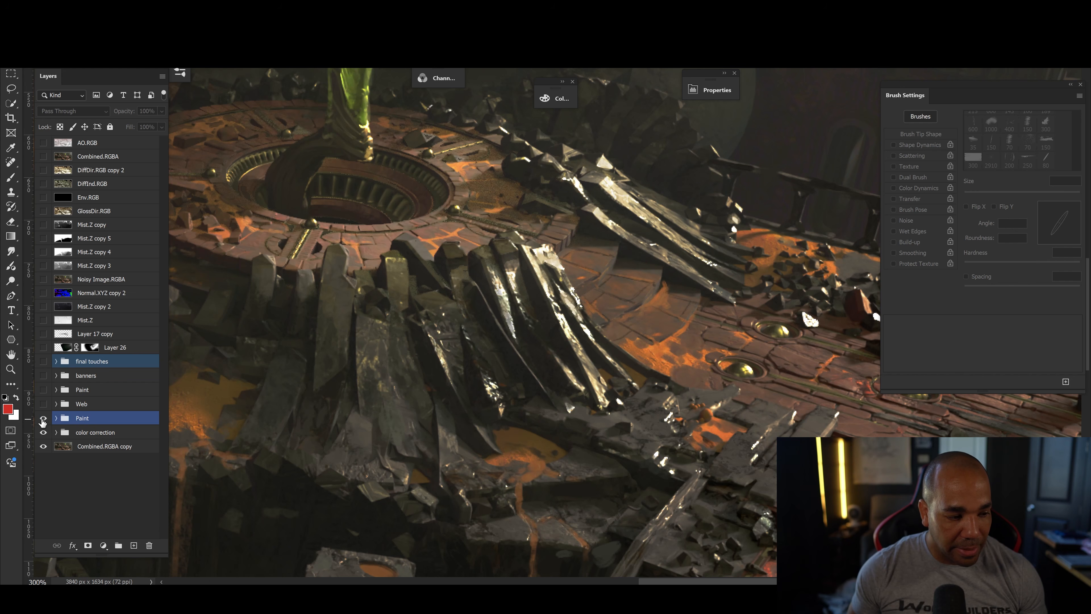
Compare the rock spikes below the circular platform without and with the lower Paint group, leaving the group visible
left_click(43, 421)
left_click(43, 420)
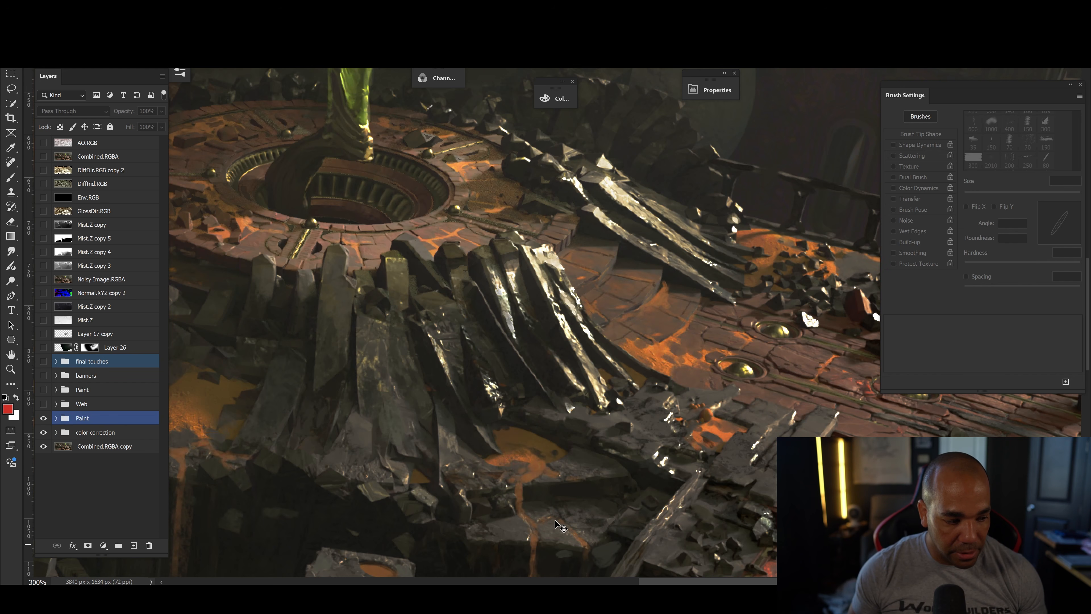
left_click(43, 418)
left_click(44, 418)
left_click_drag(425, 242, 702, 430)
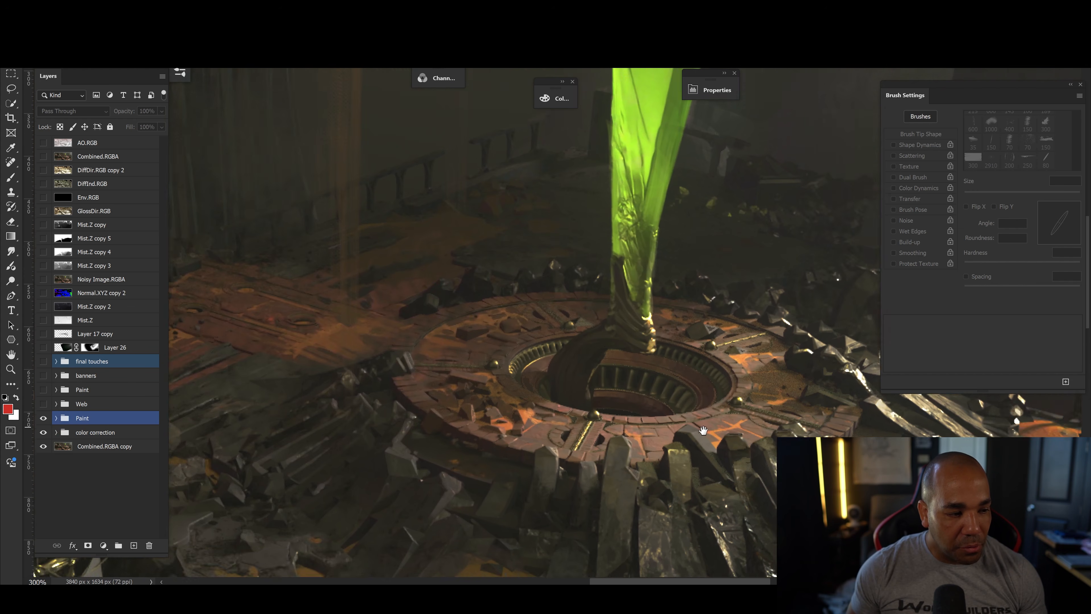
Inspect the background staircase and cliffs at 200% with the lower Paint group hidden and shown
scroll(703, 430, "down", 10)
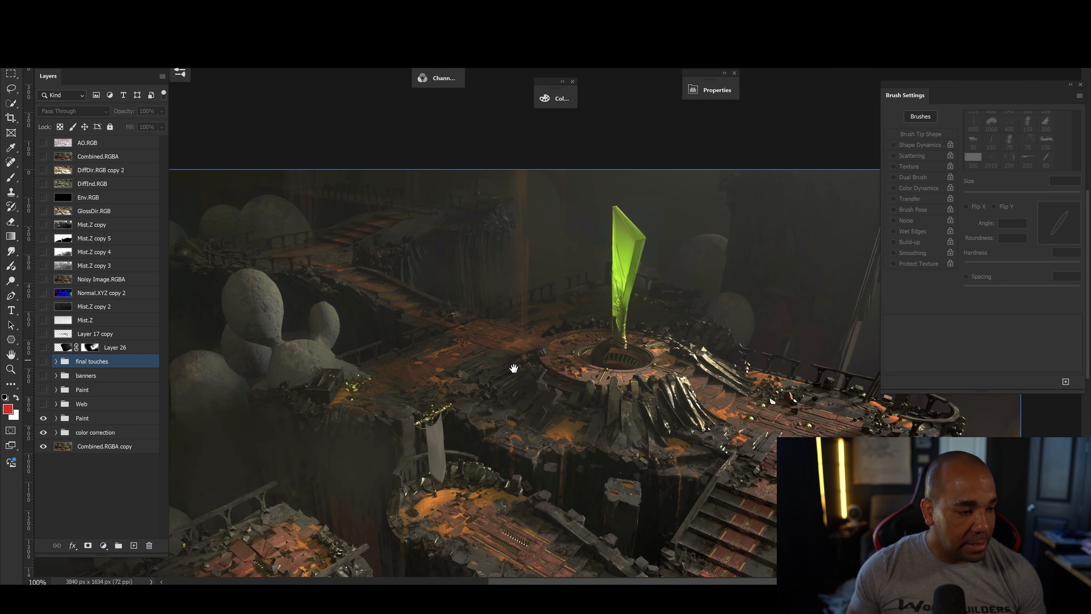
left_click_drag(513, 368, 540, 335)
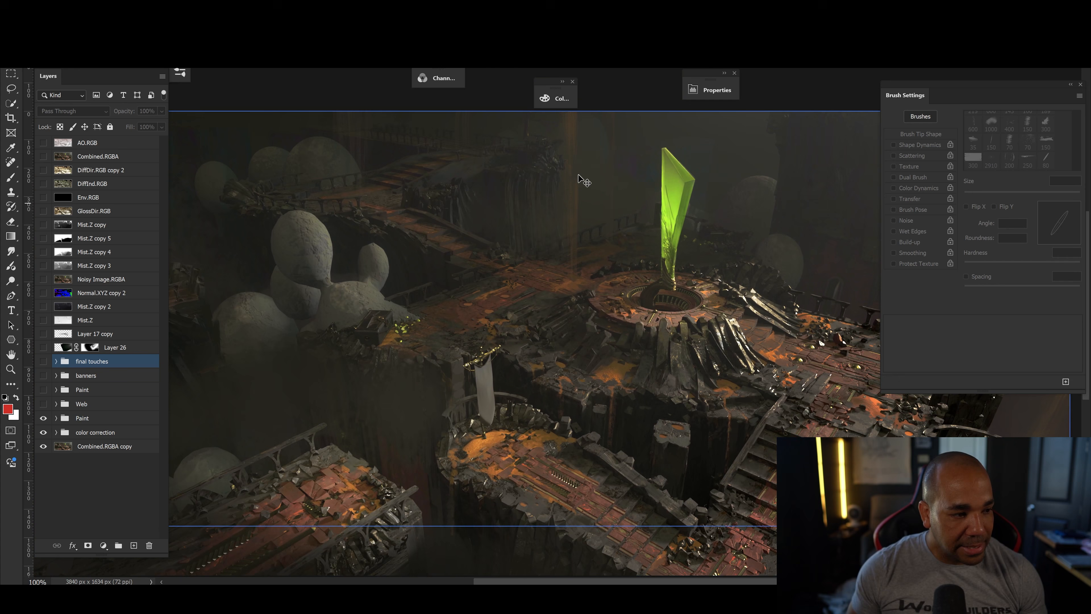
left_click_drag(645, 230, 637, 292)
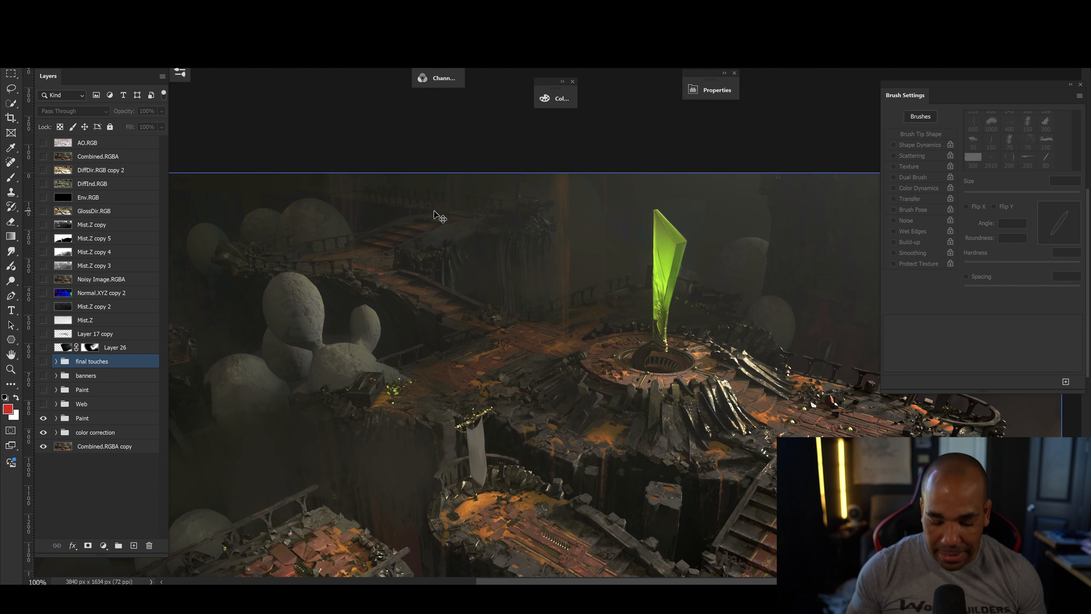
key("ctrl+plus")
left_click_drag(433, 211, 560, 372)
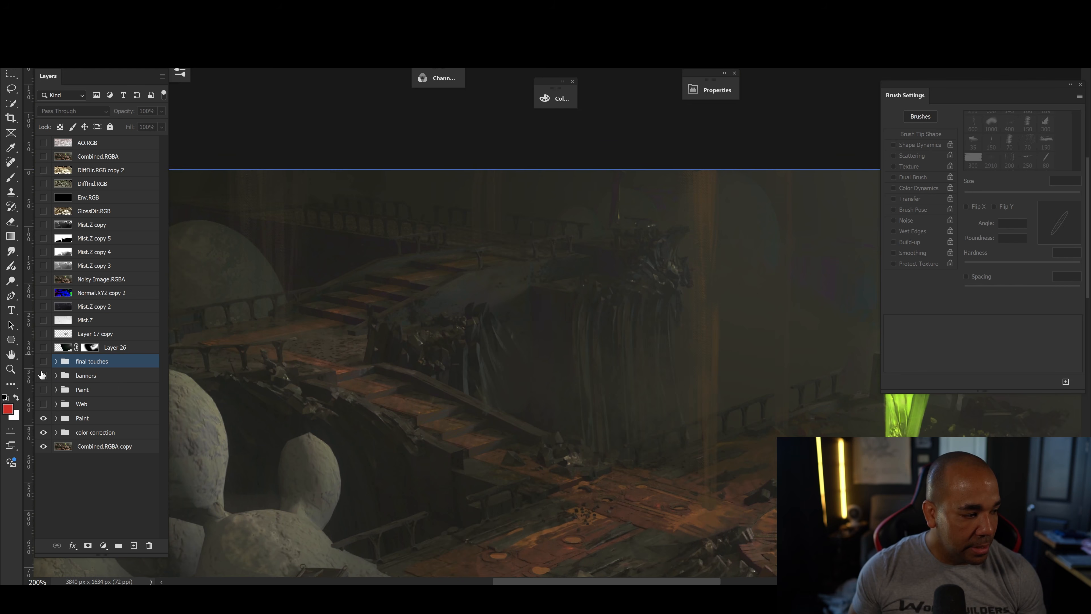
left_click(43, 418)
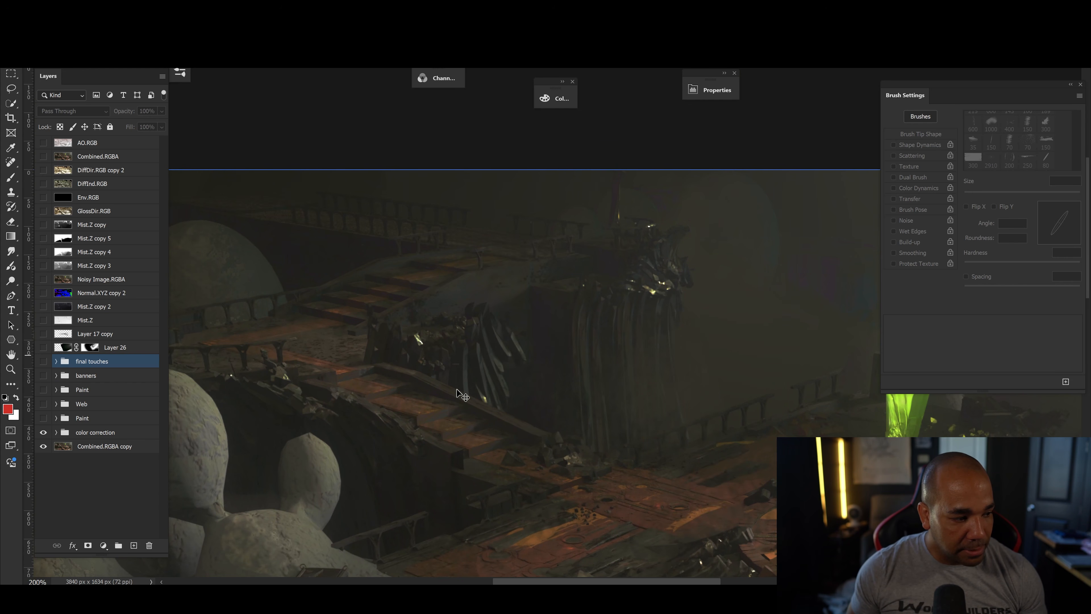
left_click(42, 418)
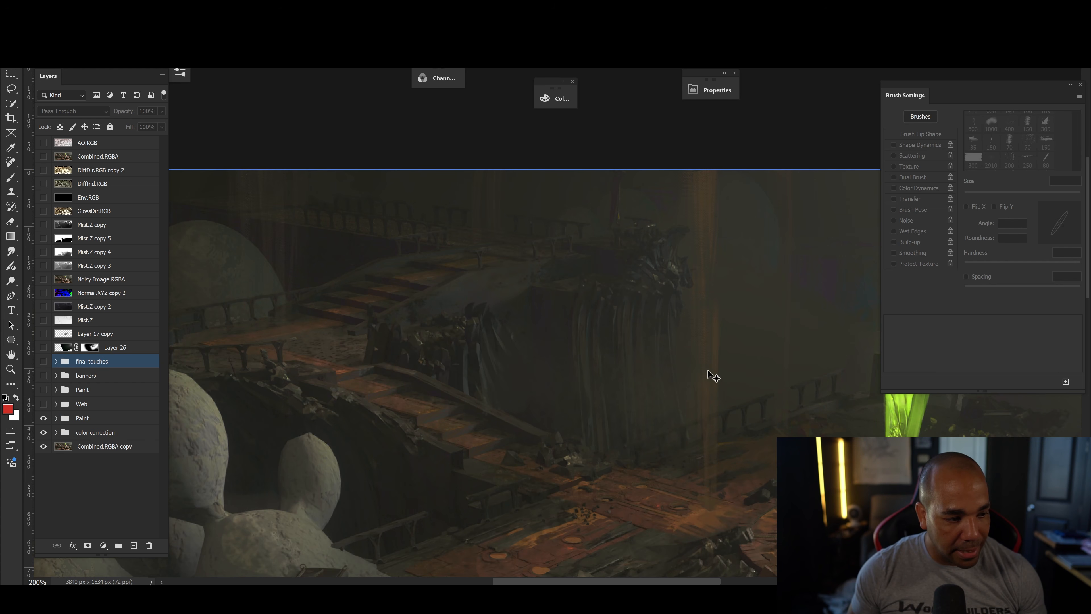
Toggle the lower Paint group at 66.67% to compare the whole scene before and after overpainting
left_click_drag(768, 412, 631, 365)
key("ctrl+minus")
key("ctrl+minus")
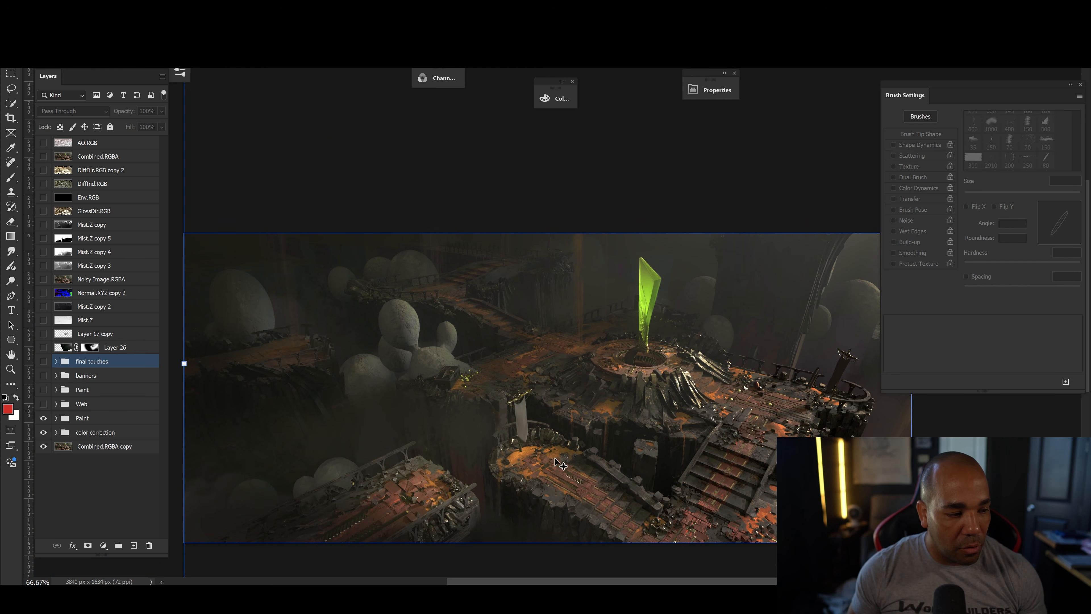
left_click(51, 419)
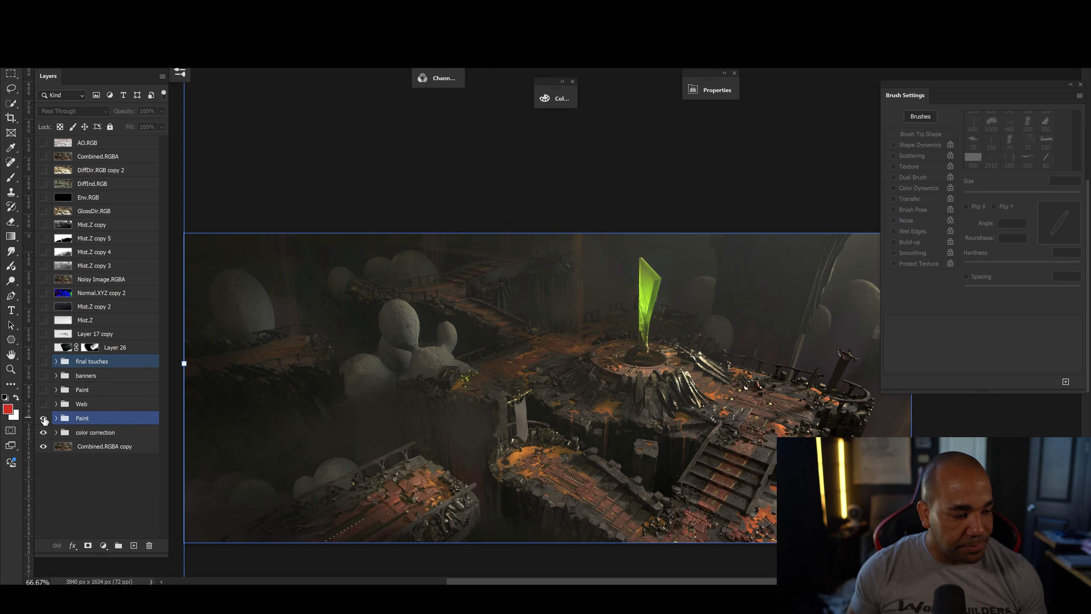
left_click(44, 418)
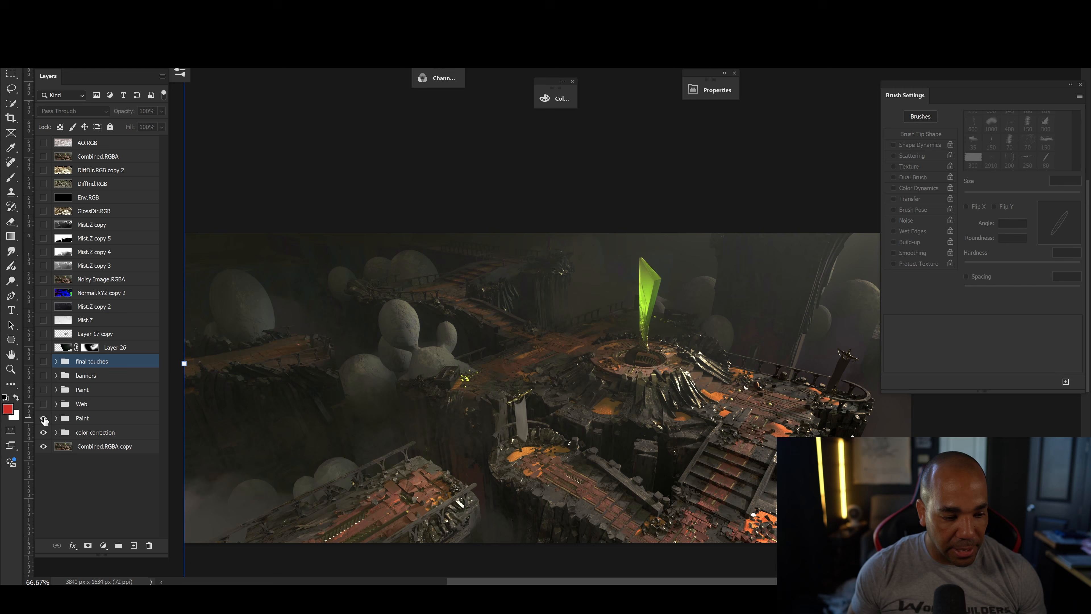
left_click(44, 418)
left_click(44, 419)
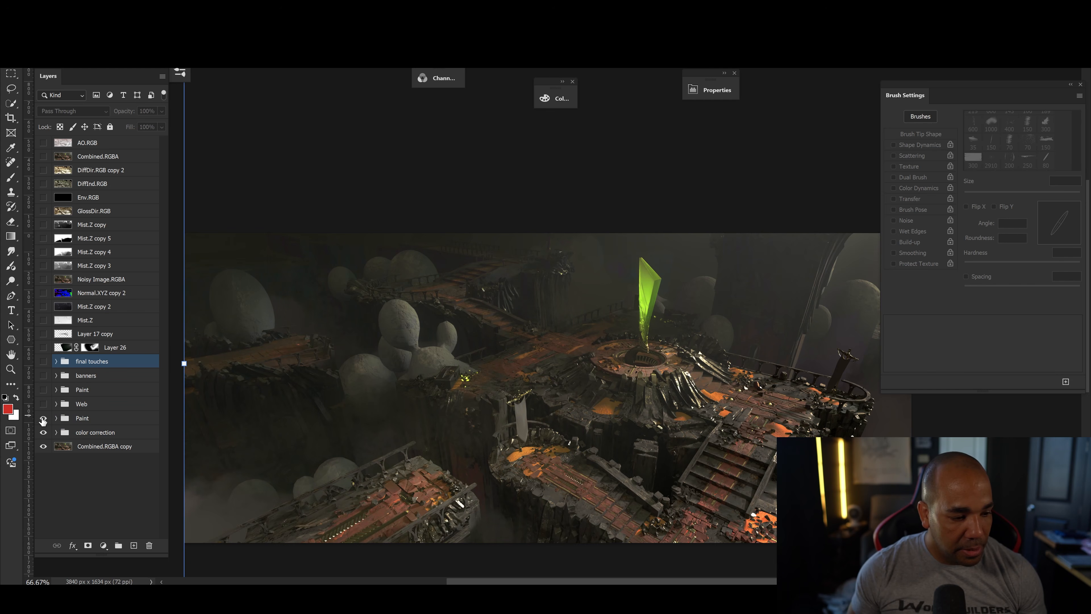
left_click_drag(568, 353, 521, 327)
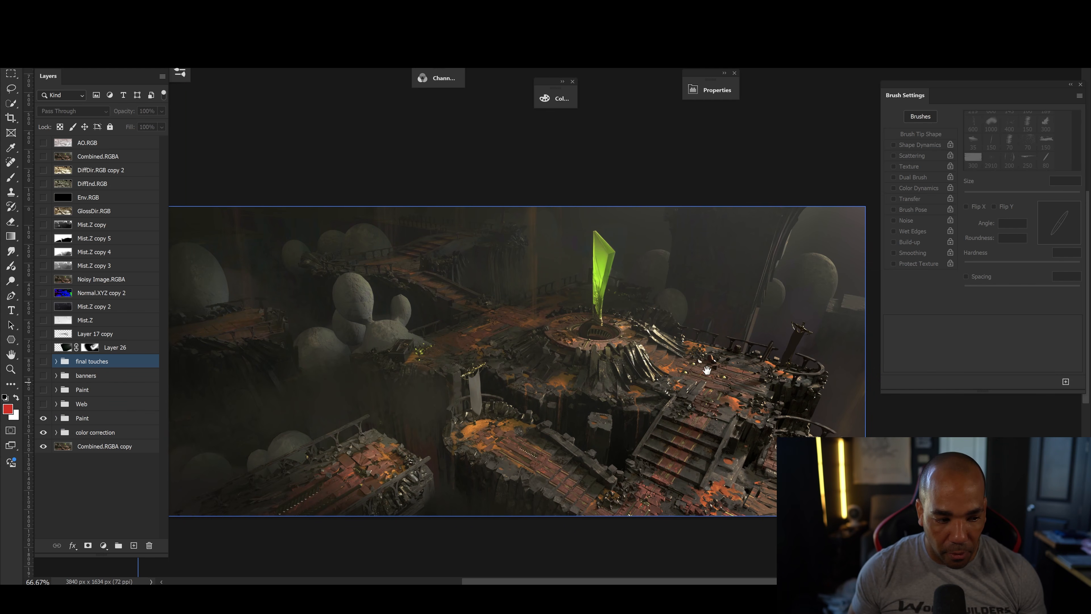
Show the Web group and review the egg-shaped rocks and crystal platform at 100%
left_click(43, 403)
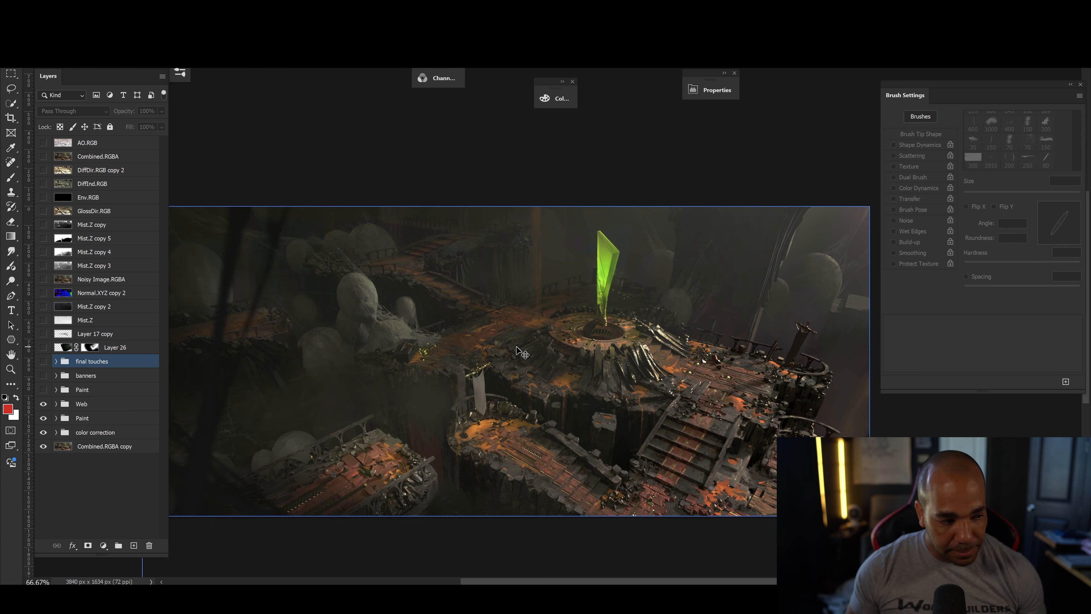
key("ctrl+plus")
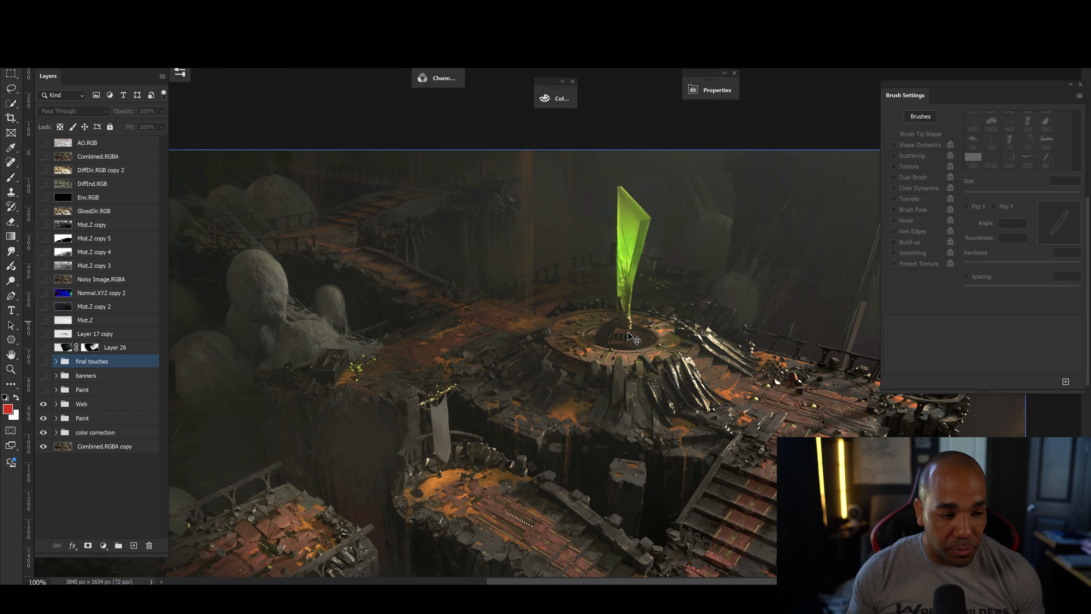
left_click_drag(483, 350, 546, 321)
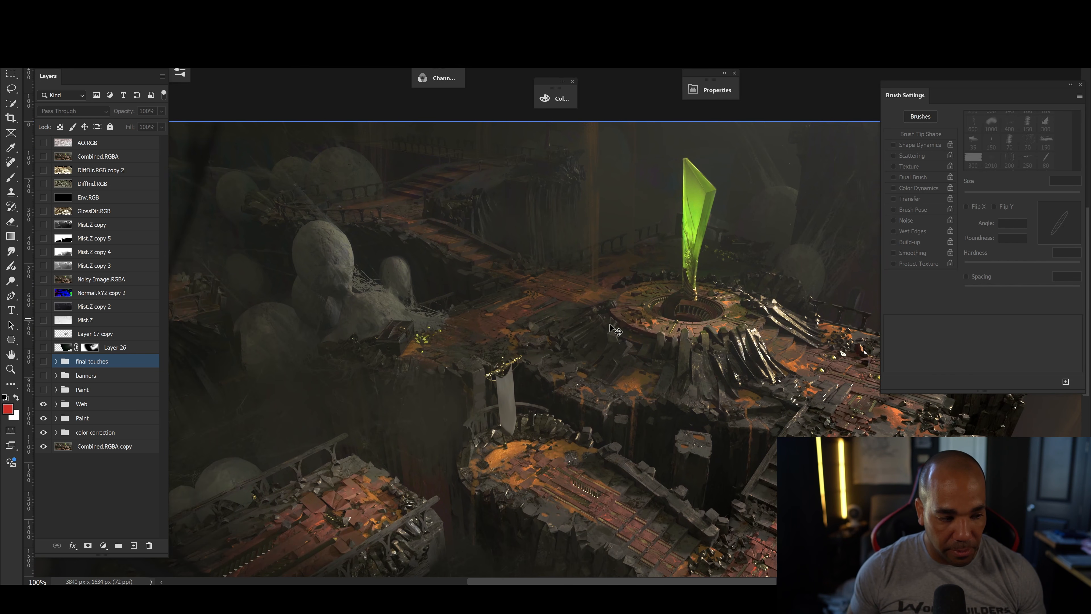
left_click_drag(404, 281, 607, 322)
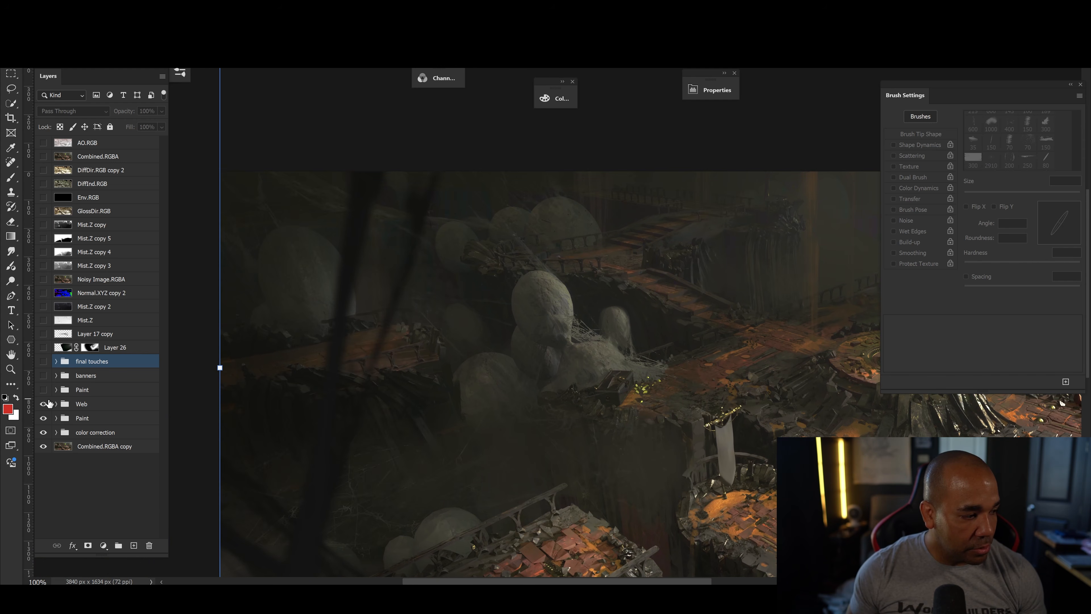
Compare the egg-shaped rocks and dark foreground strands without and with the Web group, leaving it visible
left_click(43, 404)
left_click(42, 404)
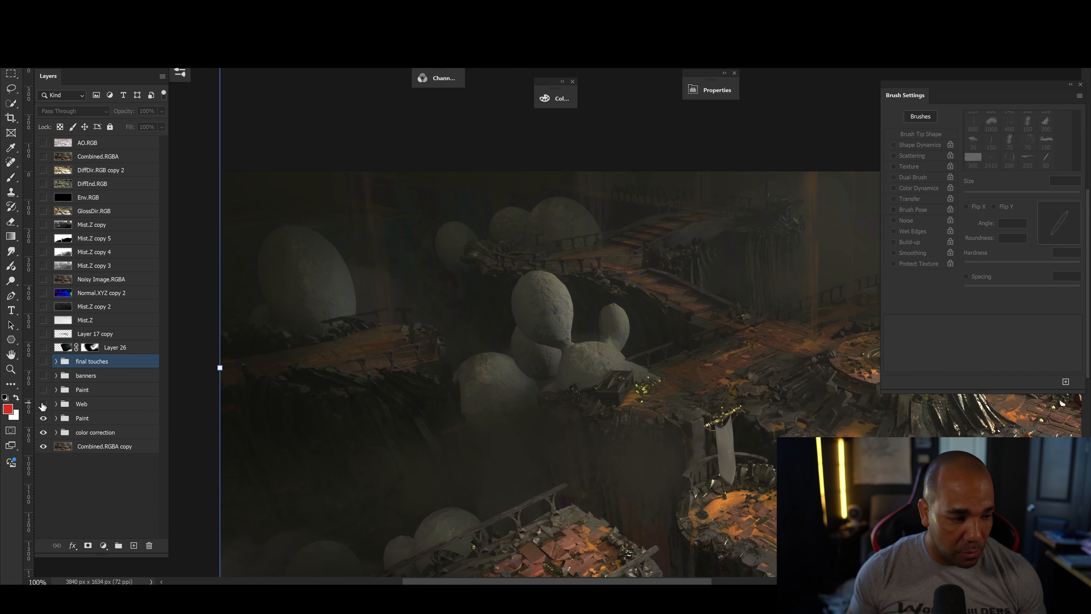
left_click(43, 404)
left_click_drag(627, 416, 349, 430)
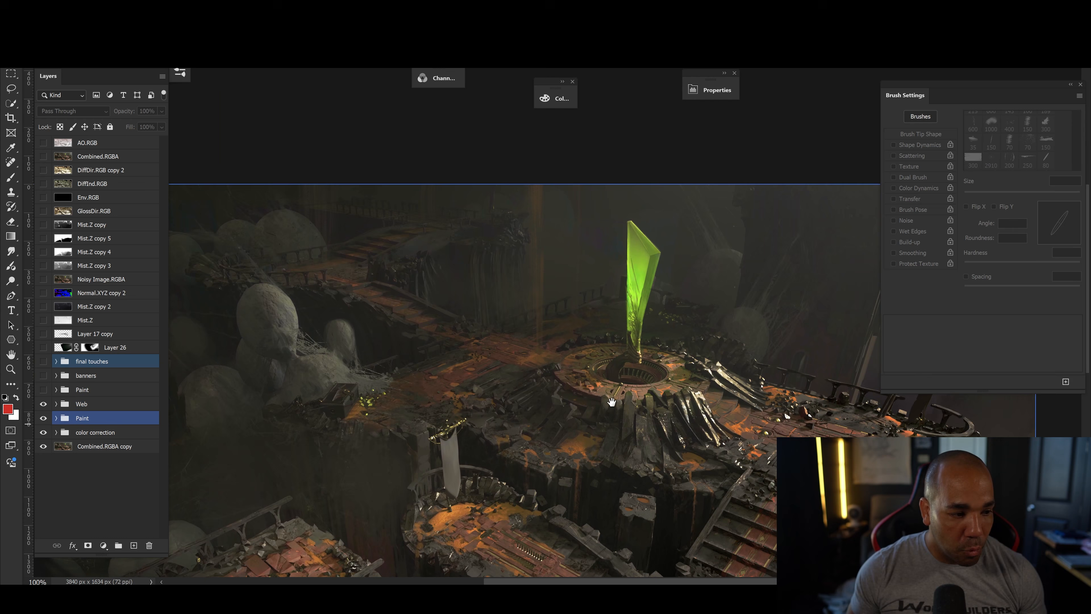
Toggle the Web group to compare the large arch and round rocks behind the crystal platform
left_click_drag(691, 384, 558, 382)
left_click_drag(644, 304, 527, 322)
left_click_drag(771, 281, 816, 284)
left_click(43, 404)
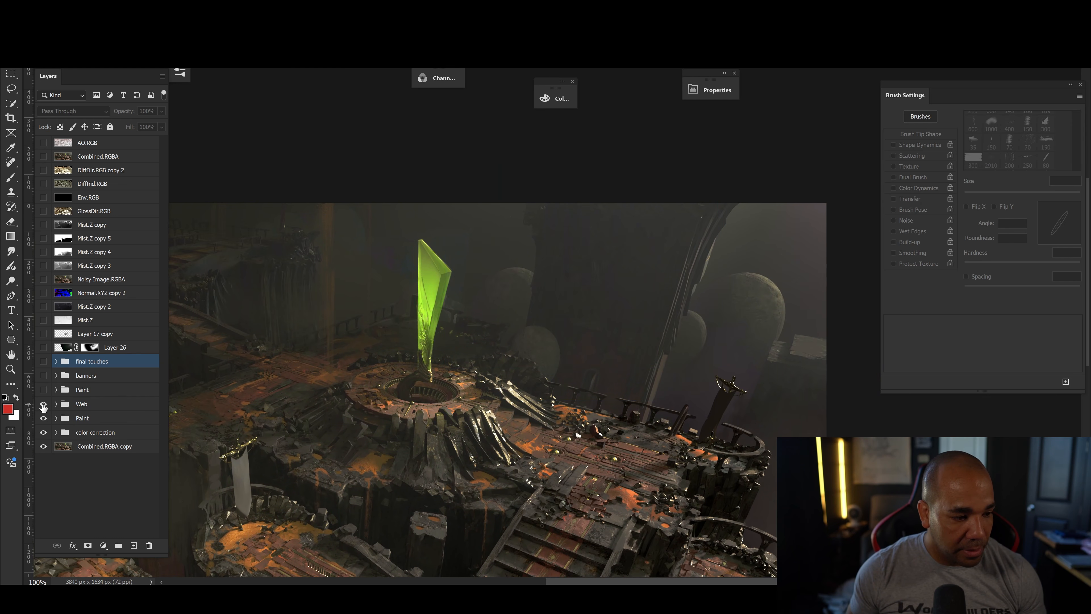
left_click(43, 406)
Re-examine the webbed egg-shaped rocks by toggling the Web group repeatedly, and keep the group visible
left_click_drag(502, 356, 910, 276)
left_click_drag(456, 254, 521, 290)
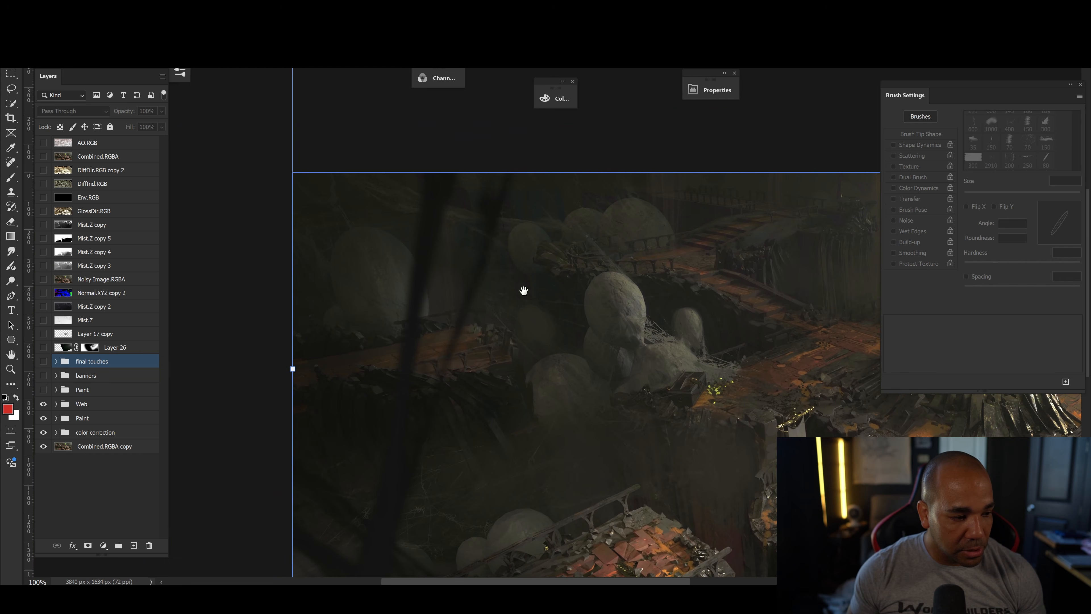
left_click(43, 405)
left_click(43, 405)
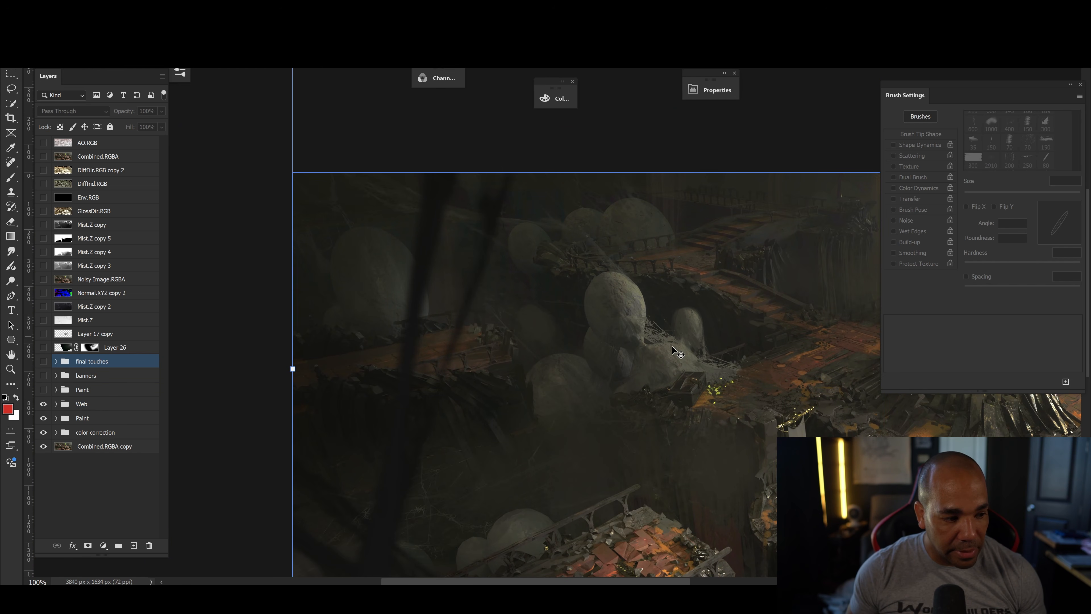
left_click(43, 405)
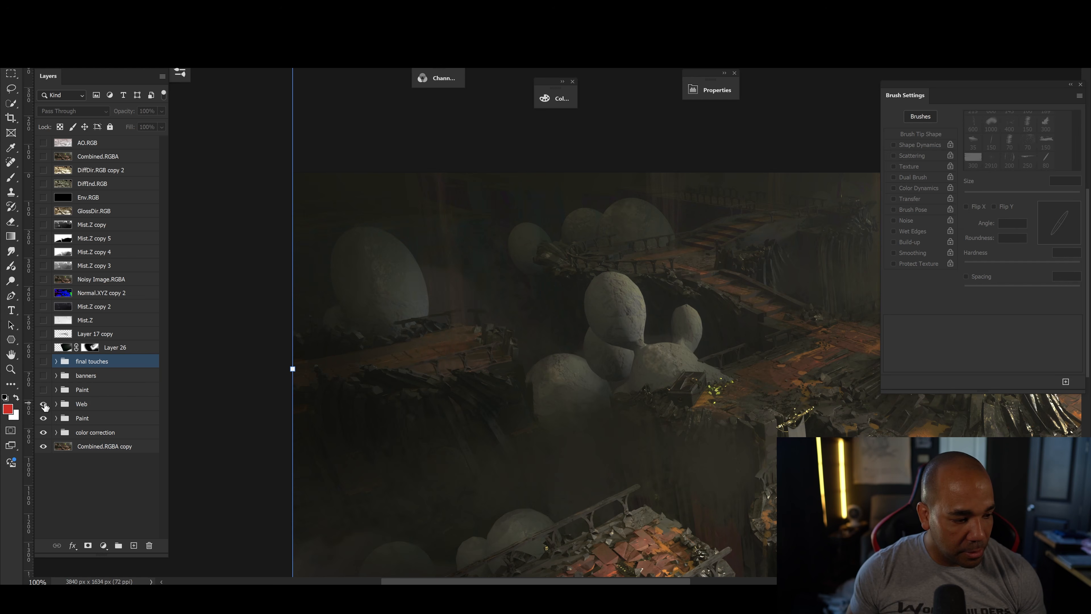
left_click(44, 405)
Show the Paint group directly above Web and examine the main staircase at 200%
left_click_drag(806, 429, 470, 354)
left_click(44, 389)
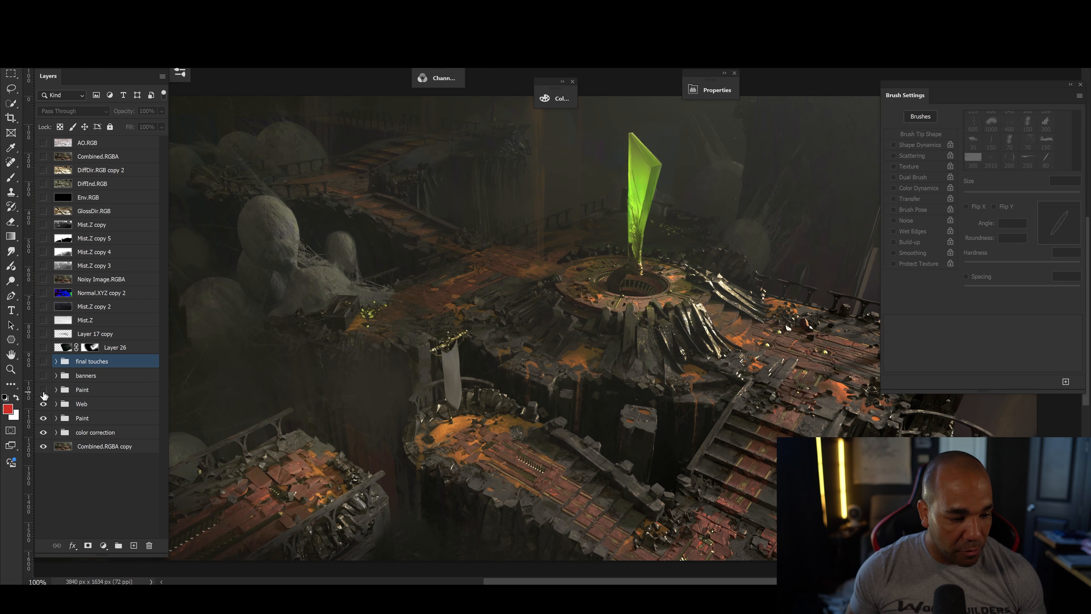
left_click_drag(652, 434, 605, 375)
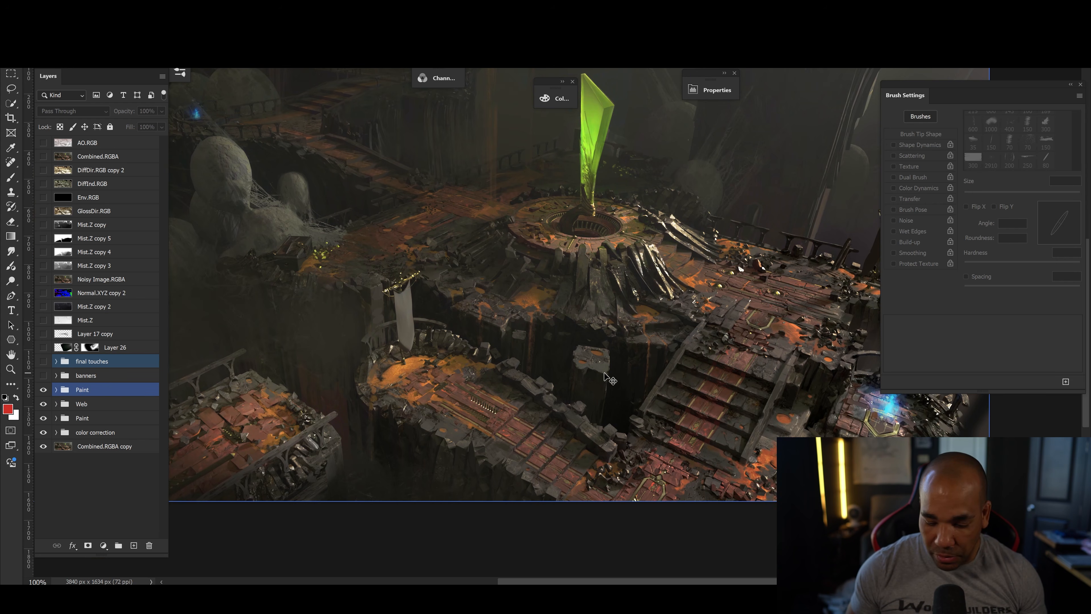
scroll(606, 375, "up", 1)
left_click_drag(662, 442, 440, 346)
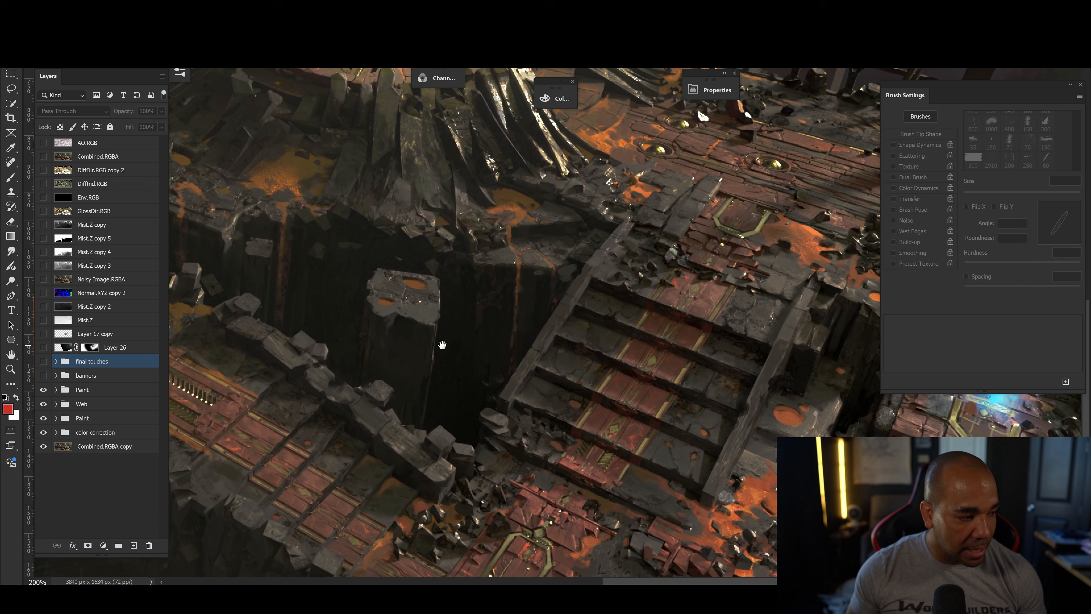
Compare the main staircase and the small blue-flame platform without and with the upper Paint group, leaving it visible
left_click(44, 389)
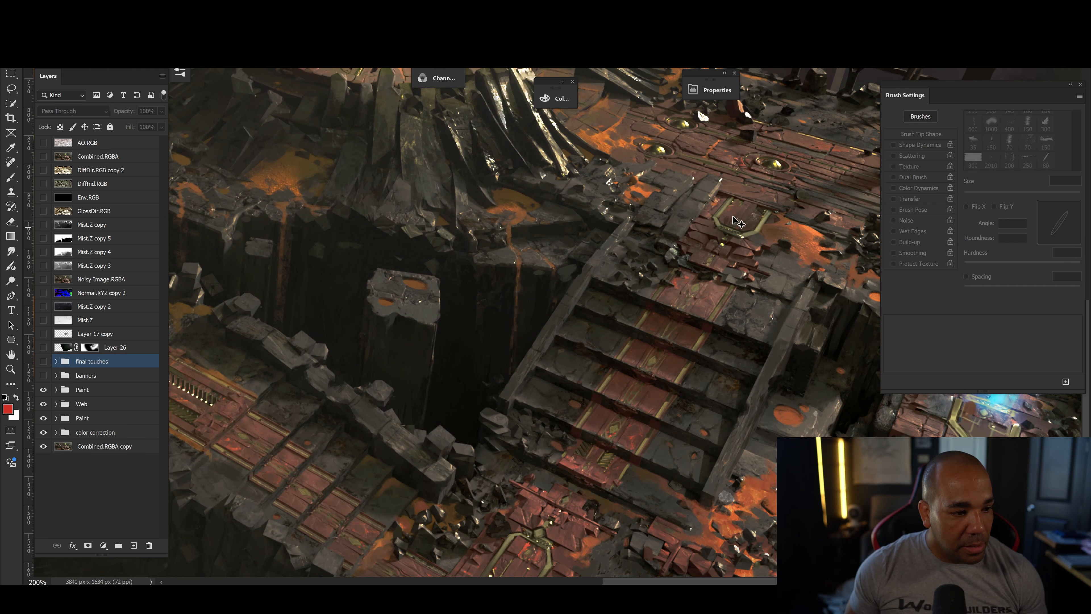
left_click_drag(703, 294, 476, 219)
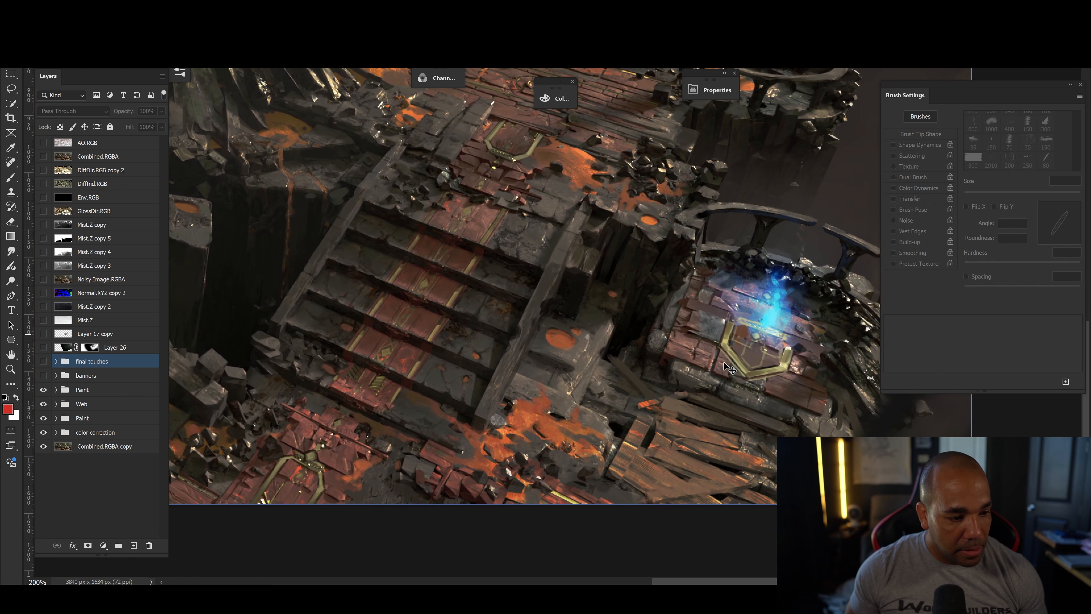
left_click(43, 390)
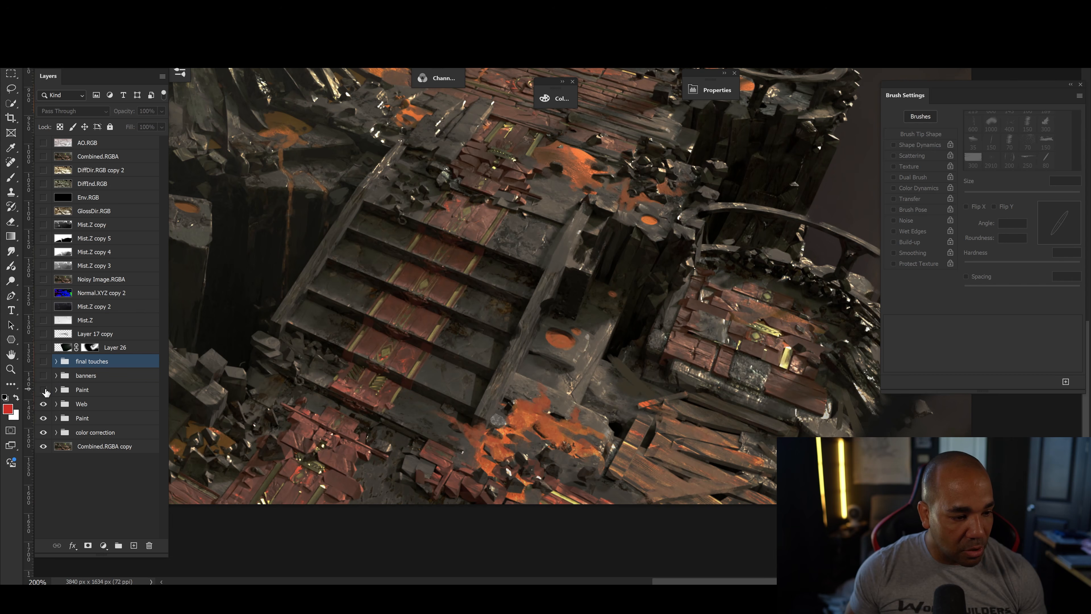
left_click(43, 389)
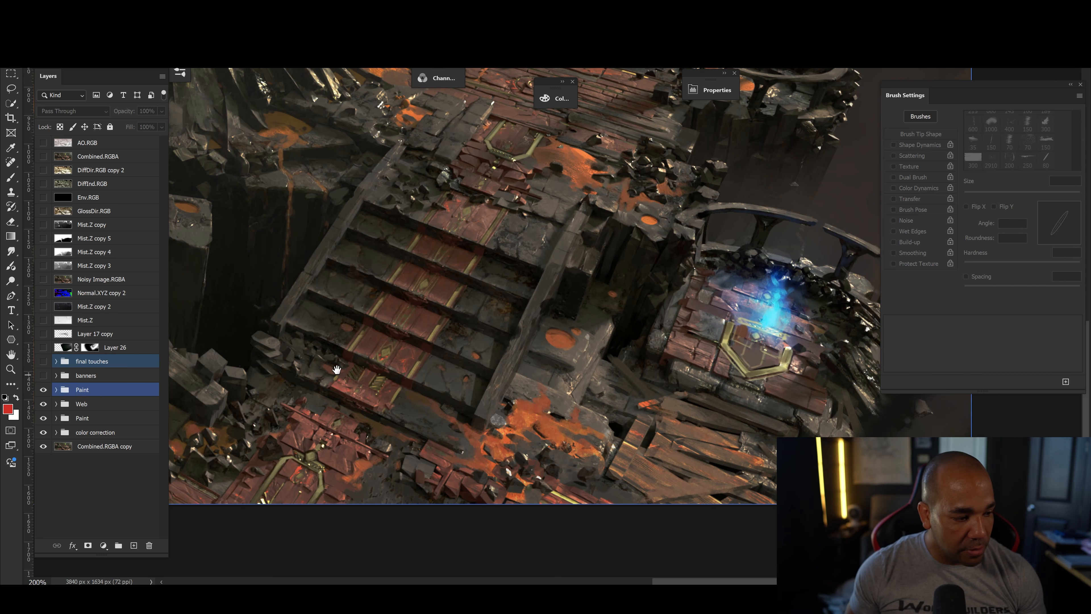
Compare the lower walkway's stone edge without and with the upper Paint group, and review the platforms around the crystal
left_click_drag(336, 369, 740, 377)
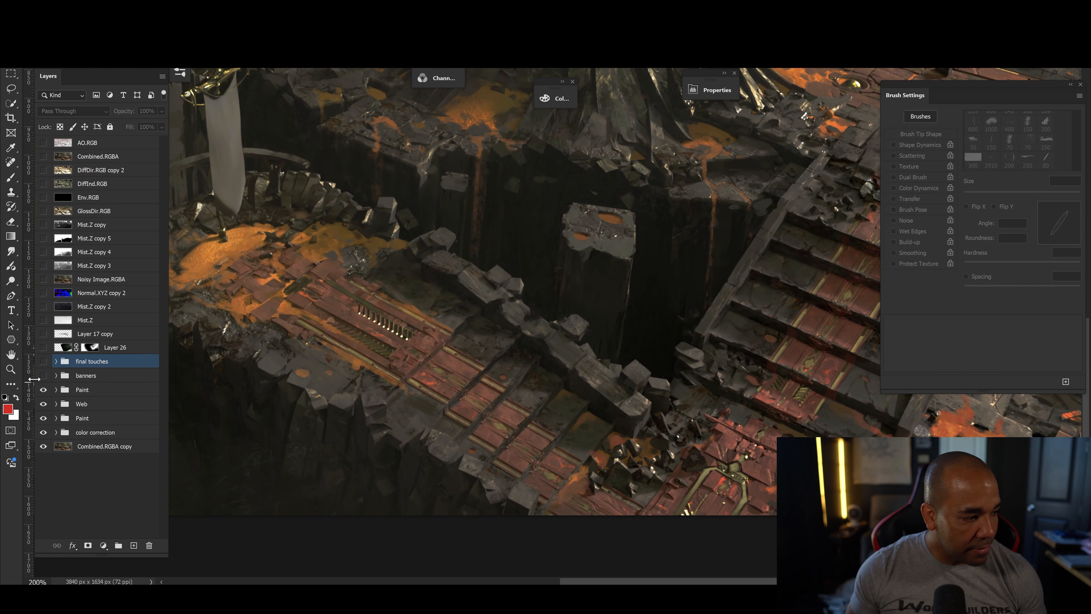
left_click(43, 390)
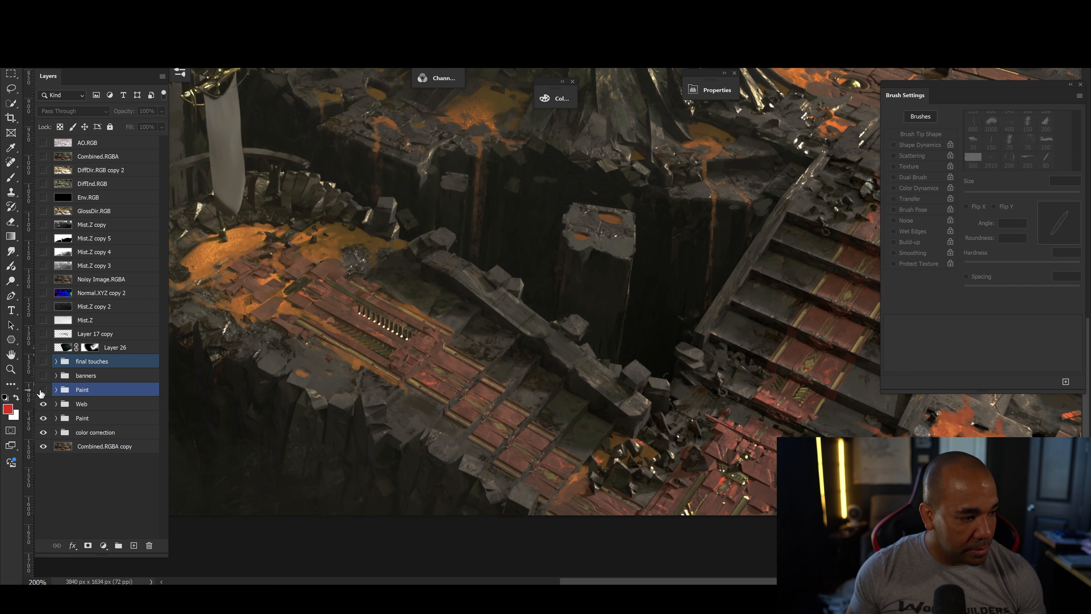
left_click(42, 391)
left_click_drag(460, 203, 625, 453)
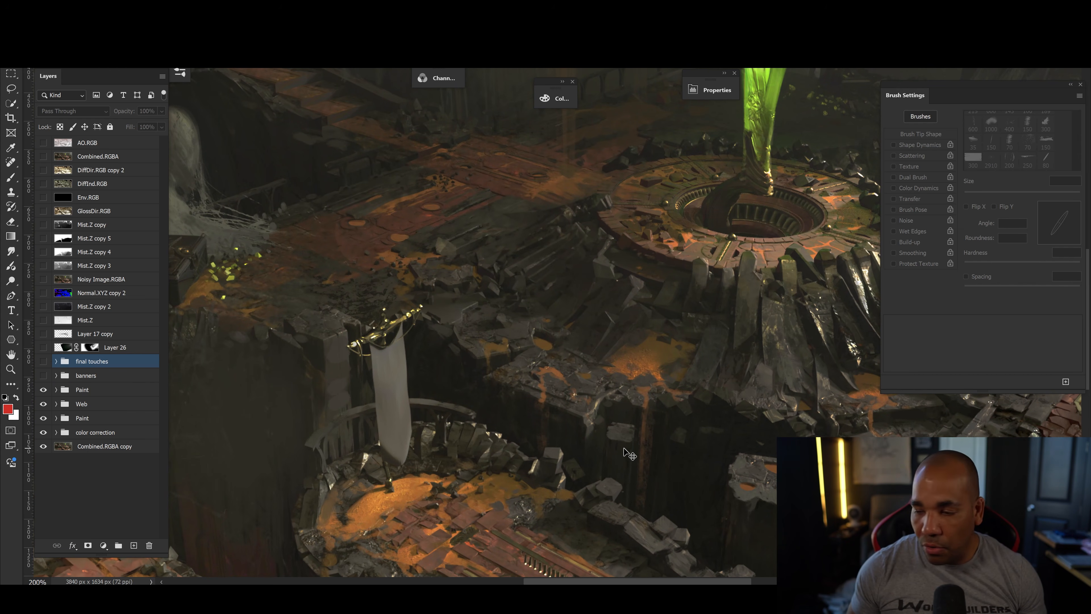
left_click_drag(693, 281, 637, 372)
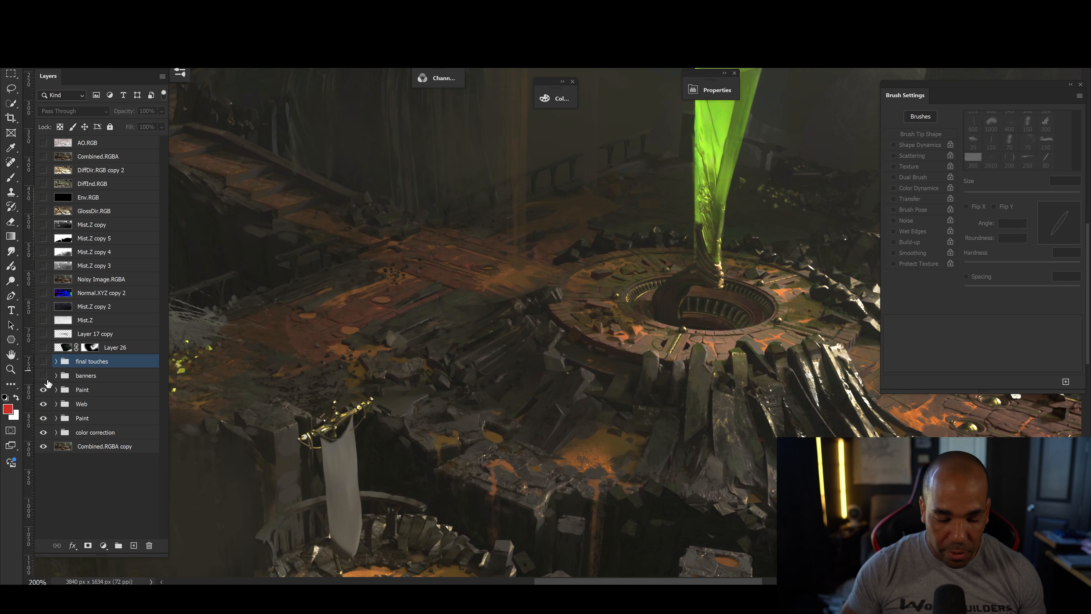
key("ctrl+minus")
left_click_drag(794, 392, 673, 301)
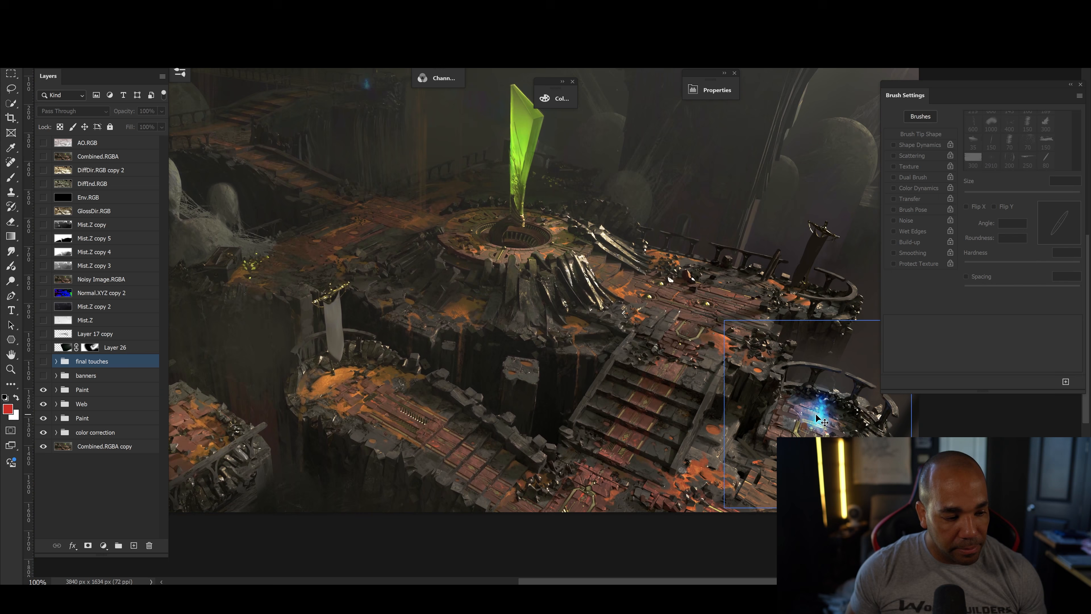
Compare the small blue-flame platform and the distant blue flames without and with the upper Paint group, keeping the group visible
left_click(43, 389)
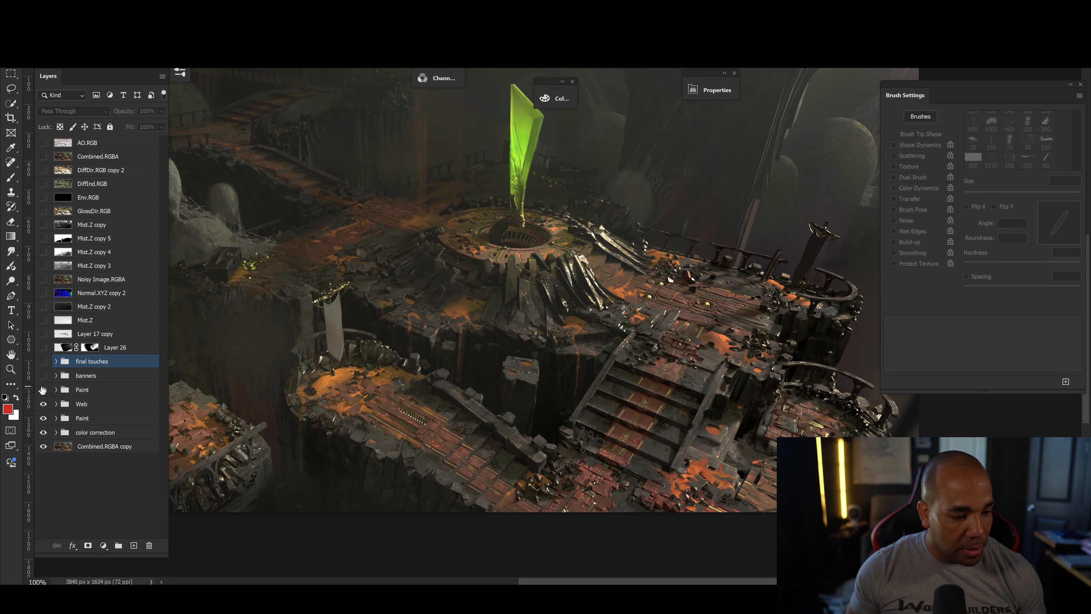
left_click(43, 389)
left_click(42, 389)
left_click(43, 389)
left_click_drag(323, 193, 522, 323)
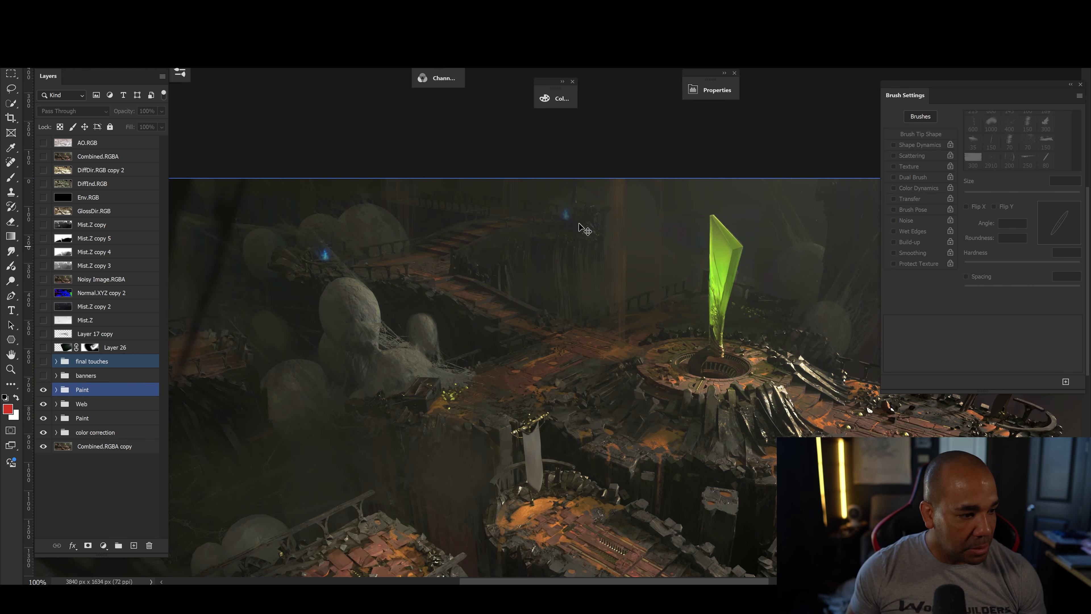
left_click(43, 389)
left_click(43, 390)
Examine the unpainted banners on the upper platform and the lower walkway at 200%
left_click_drag(685, 399, 488, 297)
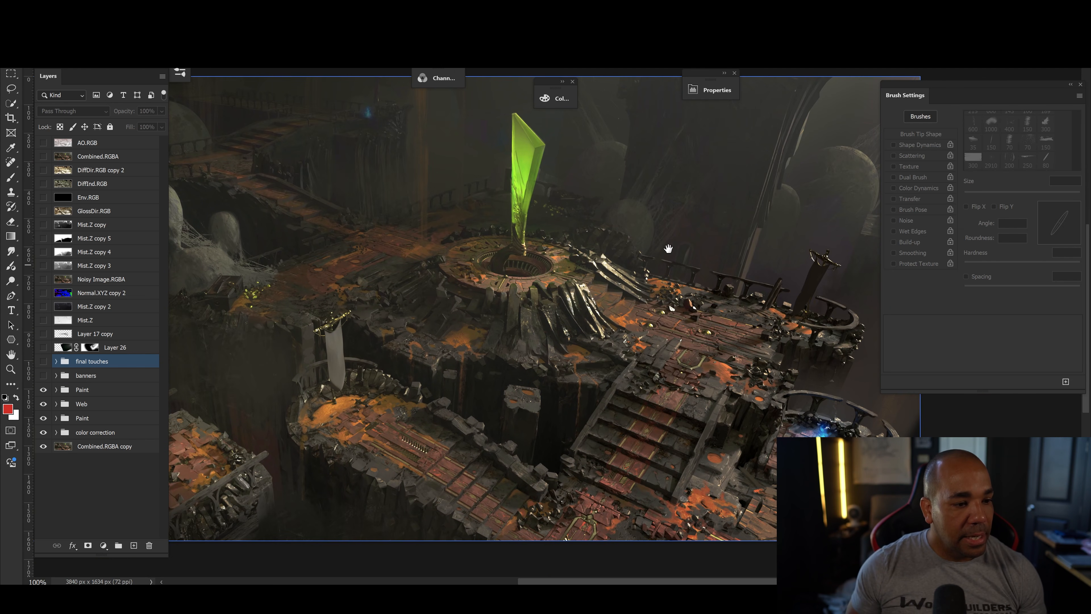
left_click_drag(662, 244, 580, 271)
key("ctrl+plus")
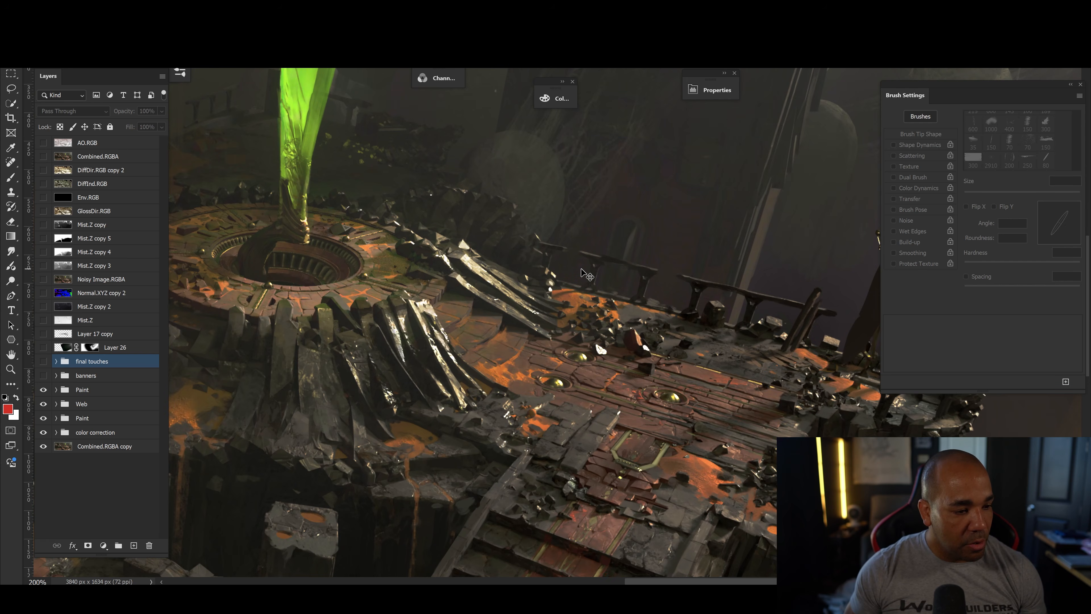
left_click_drag(784, 286, 493, 326)
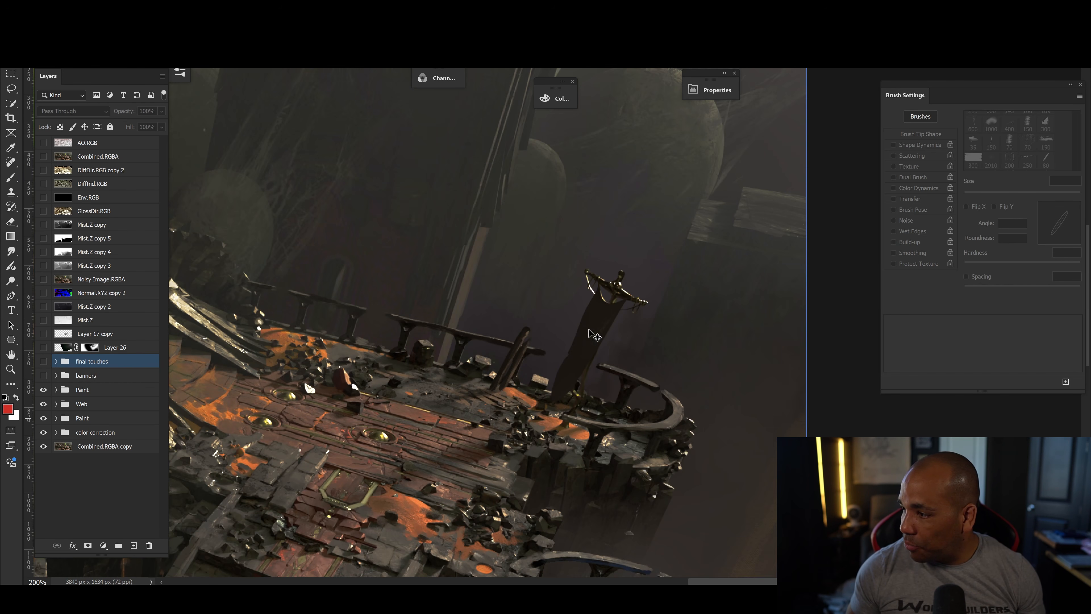
left_click_drag(454, 363, 586, 317)
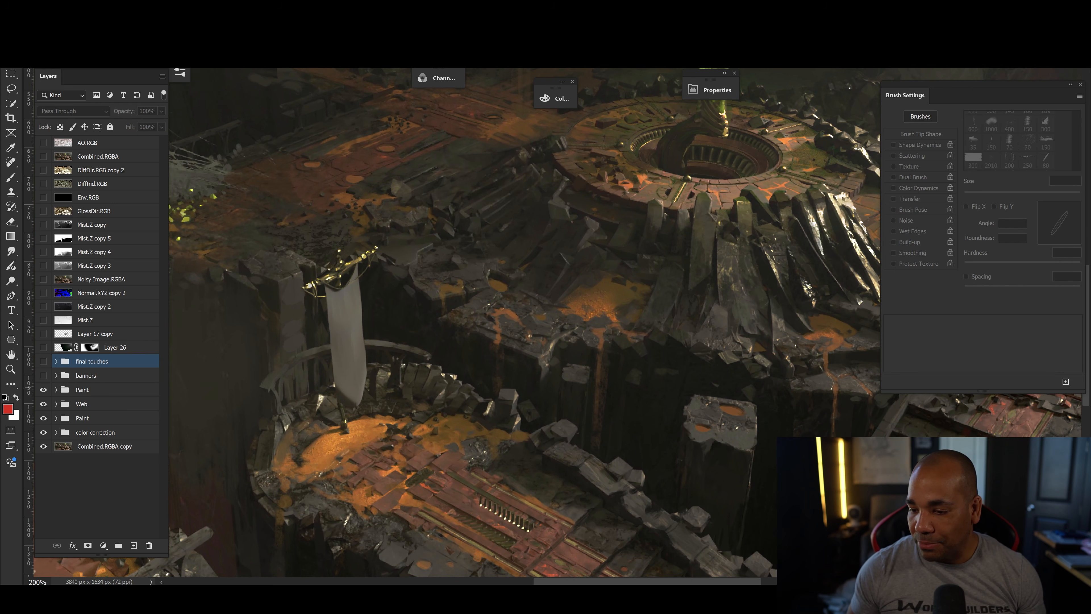
Switch to the reference board and review the row of banner line sketches and the single long banner designs beside it
key("alt+Tab")
scroll(453, 141, "up", 5)
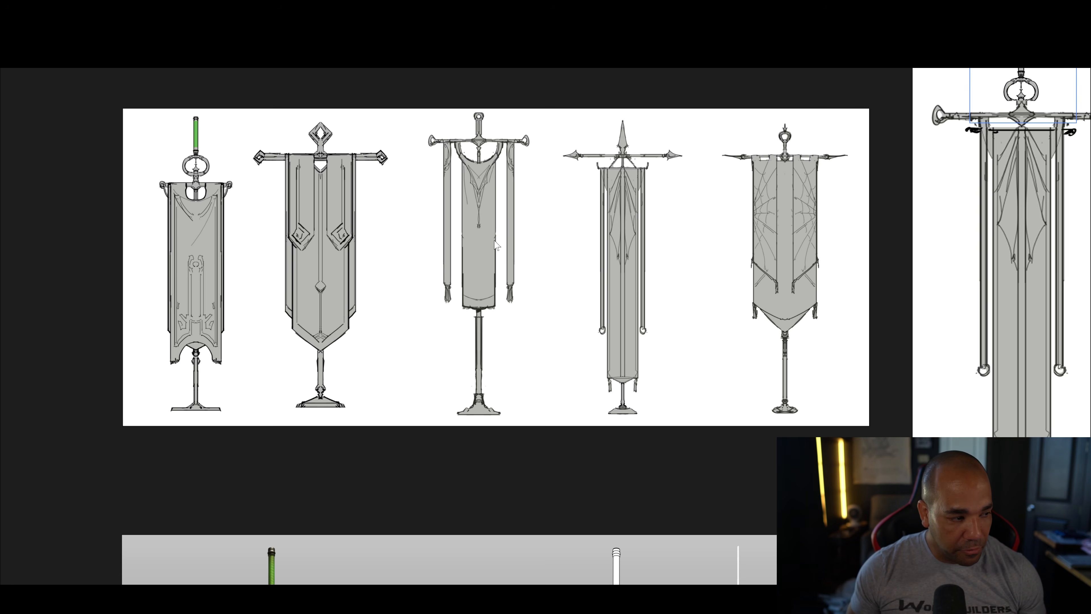
left_click_drag(496, 245, 525, 253)
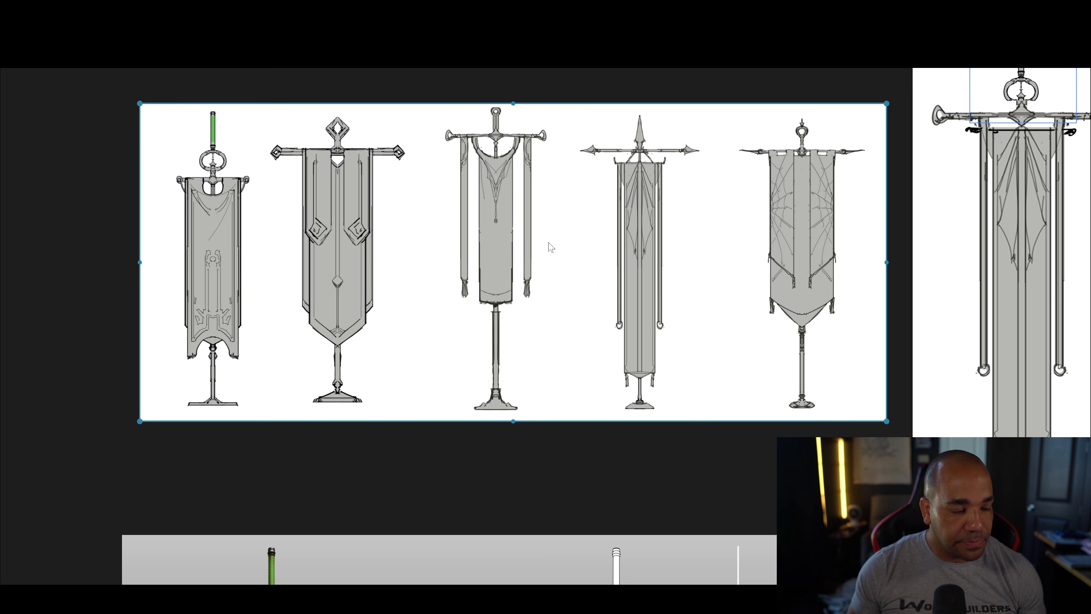
scroll(551, 247, "down", 1)
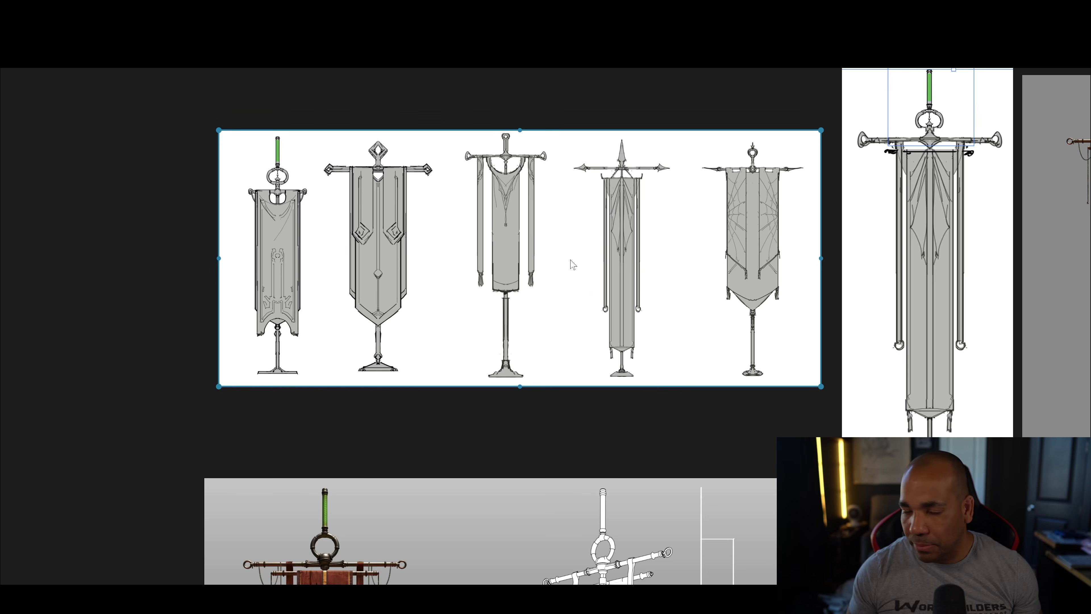
scroll(570, 261, "right", 5)
scroll(516, 215, "down", 2)
scroll(464, 146, "up", 2)
scroll(455, 168, "left", 2)
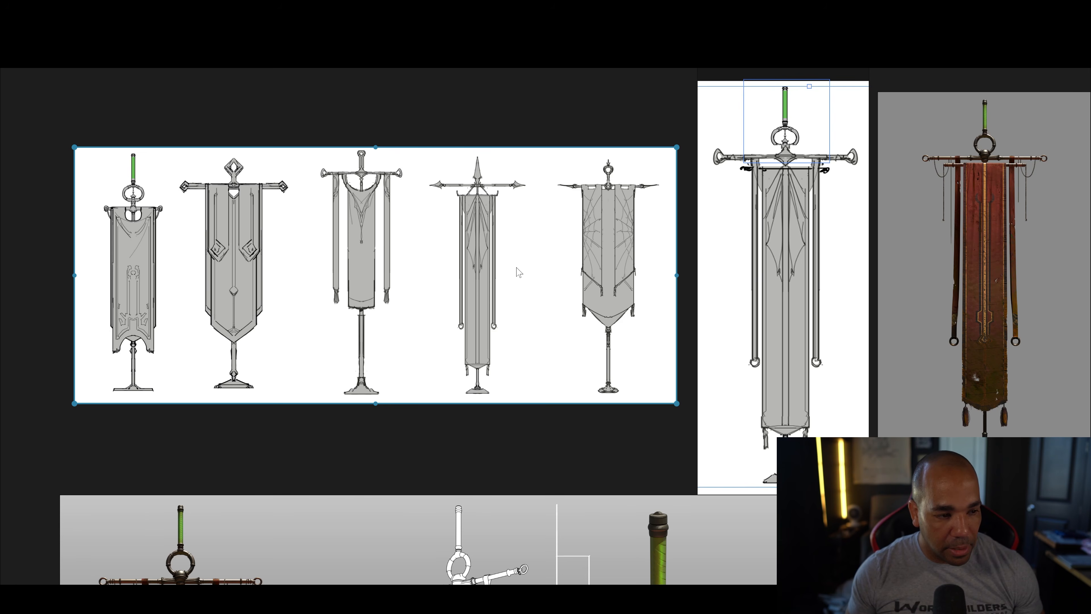
scroll(615, 266, "down", 5)
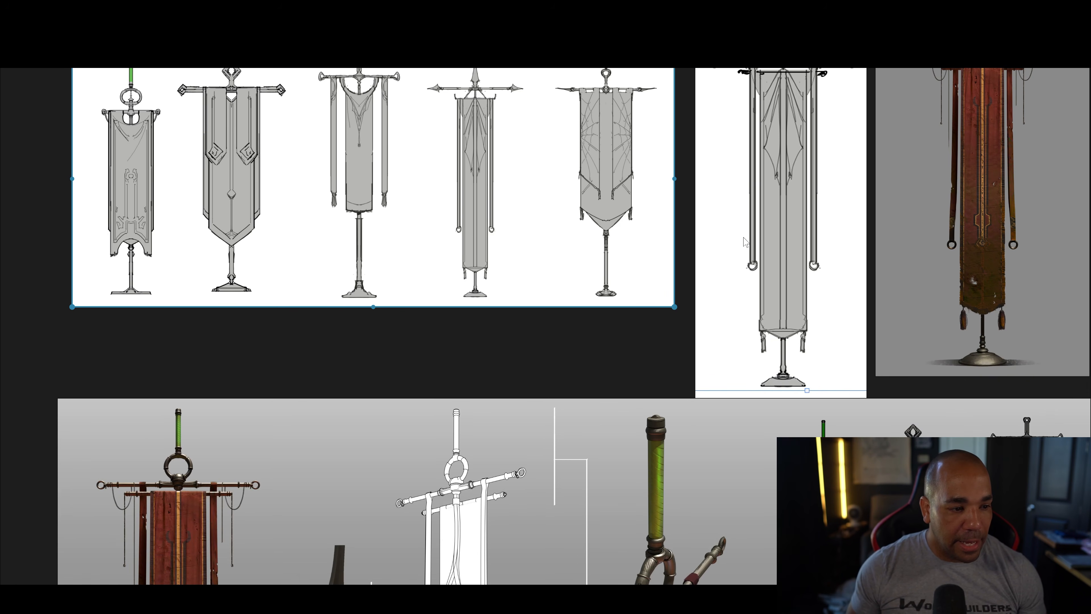
scroll(600, 292, "left", 1)
Examine the final banner design sheet with its painted front view, back view, pole design and detail callouts
left_click_drag(801, 131, 688, 409)
mouse_move(732, 312)
left_mouse_down()
mouse_move(748, 291)
mouse_move(726, 294)
left_mouse_up()
left_click_drag(514, 533, 808, 92)
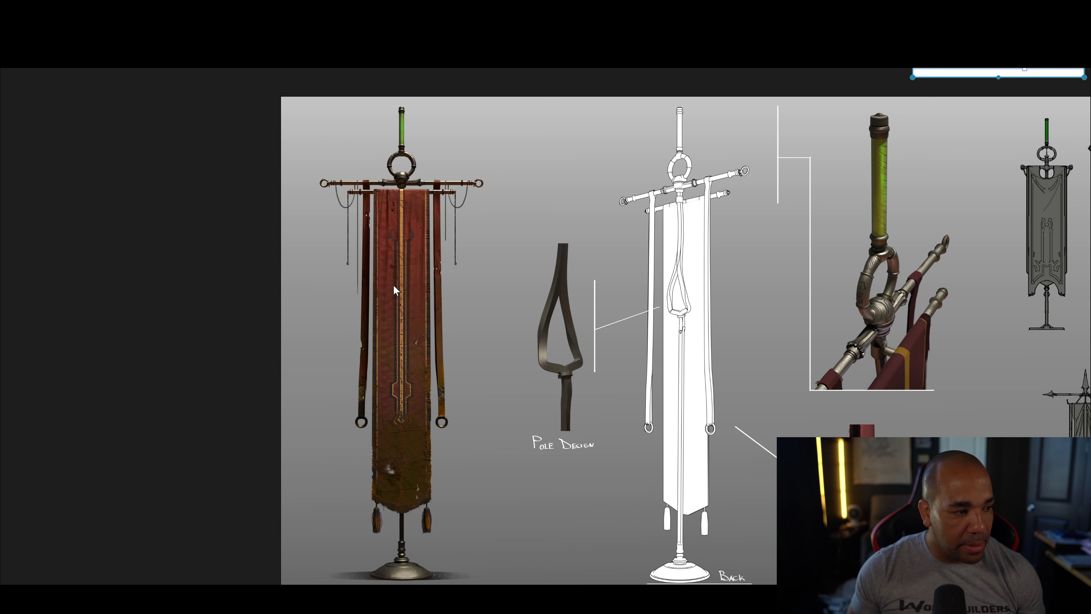
left_click_drag(634, 383, 526, 265)
left_click_drag(629, 263, 591, 353)
left_click_drag(435, 292, 531, 278)
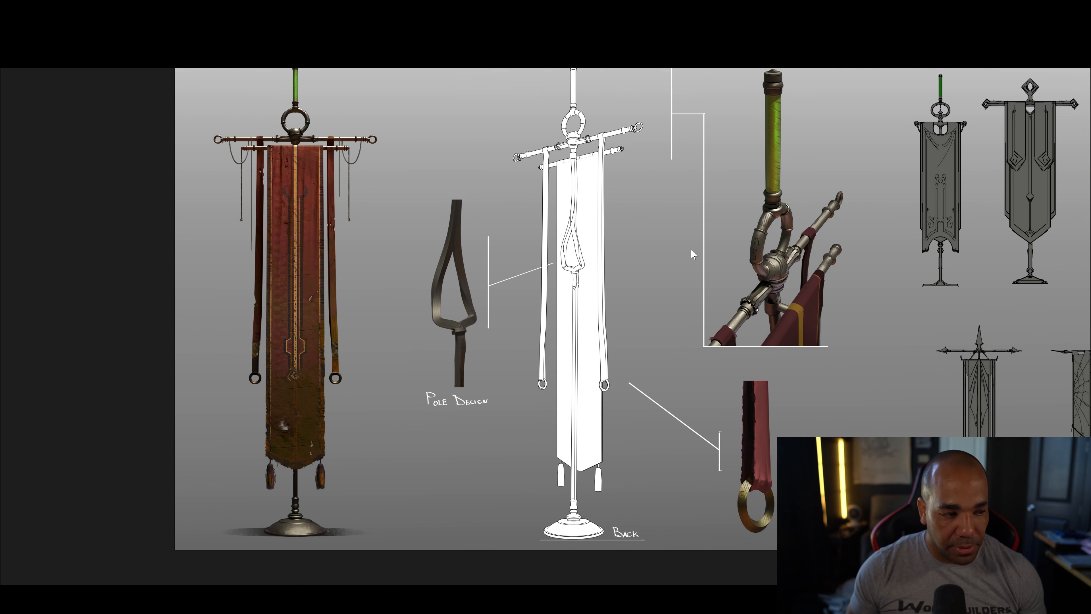
scroll(766, 290, "down", 2)
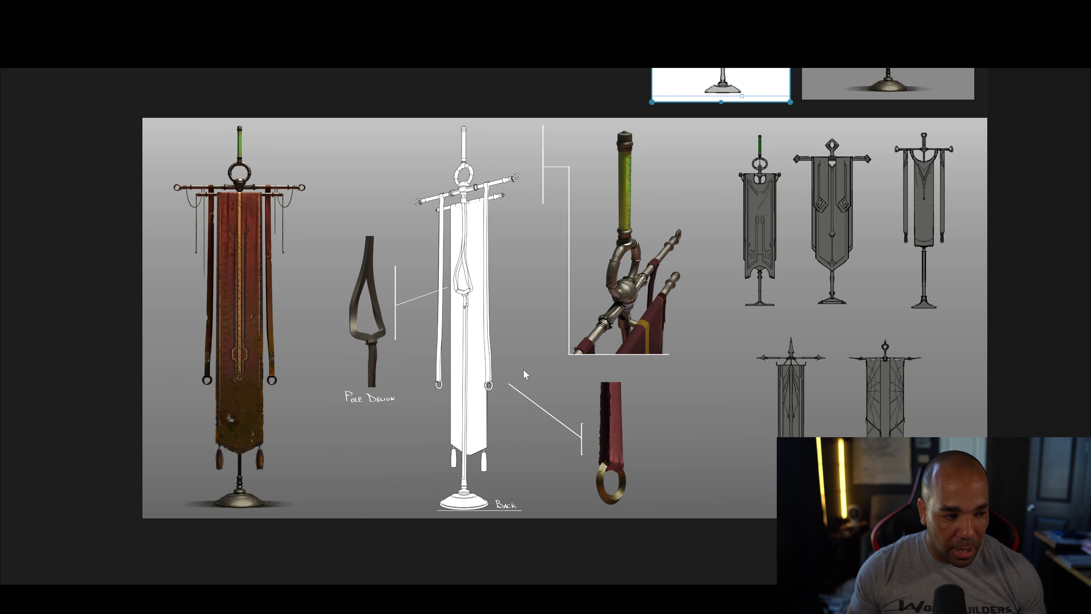
left_click_drag(777, 261, 766, 288)
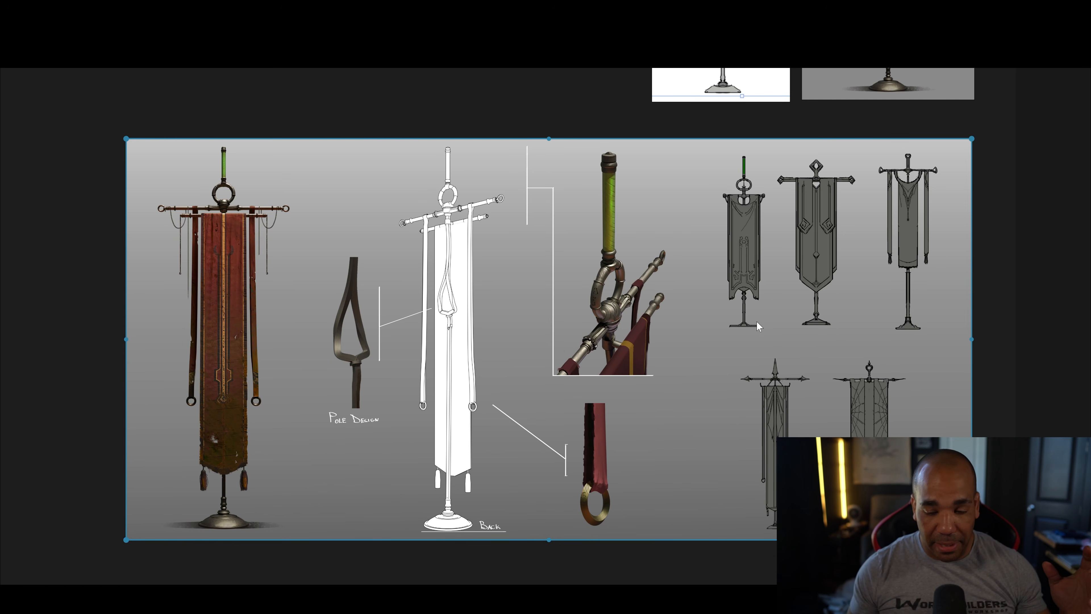
Return to the Photoshop painting and show the banners group, with the banner on the upper platform in view
key("alt+Tab")
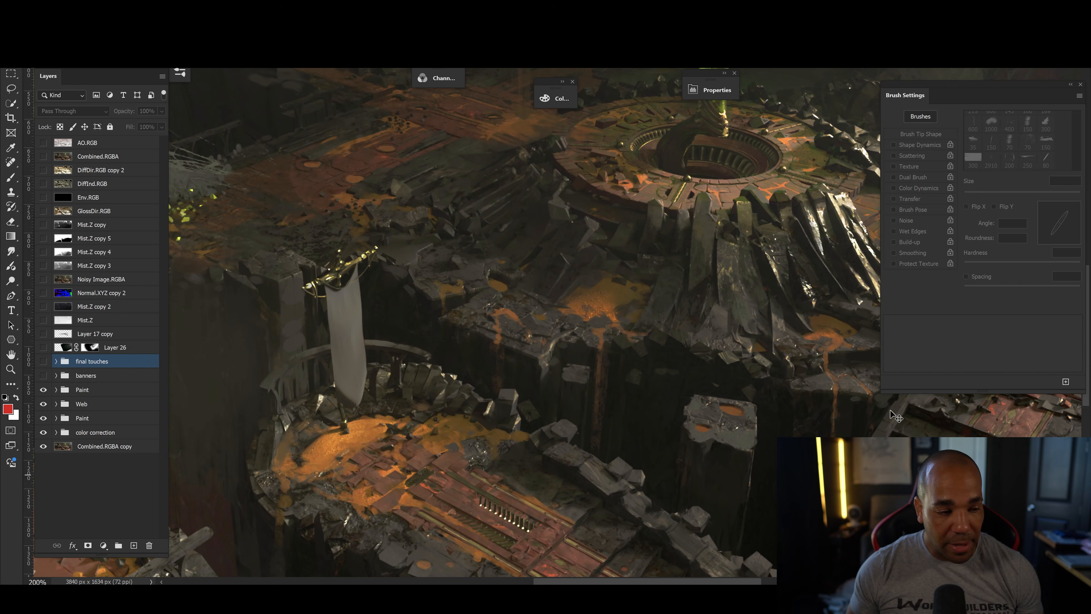
left_click_drag(586, 275, 275, 322)
left_click_drag(554, 294, 413, 281)
left_click(43, 376)
left_click(48, 377, "shift")
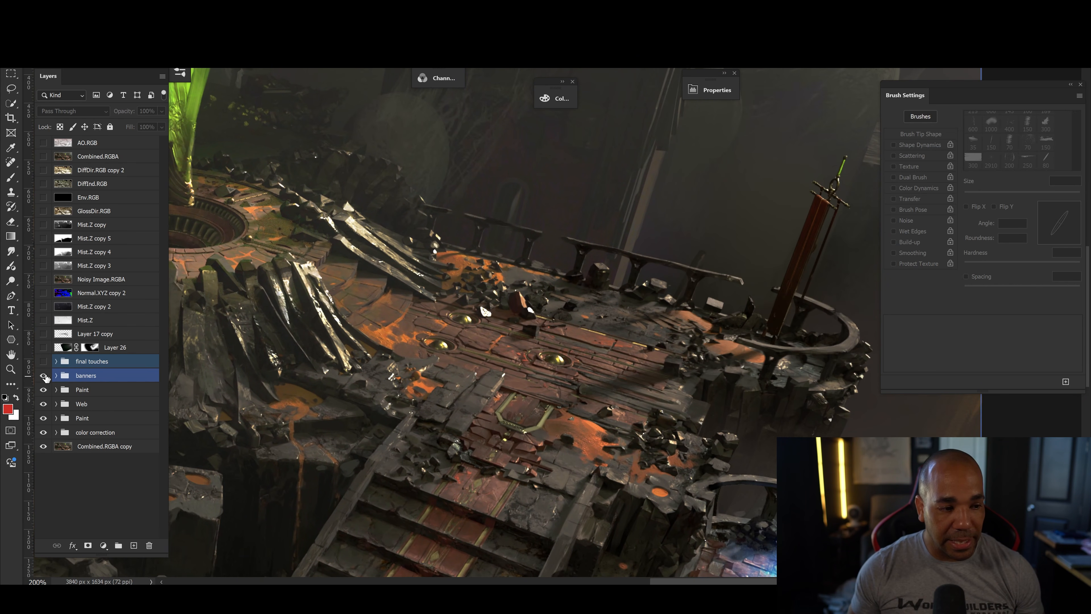
left_click_drag(666, 298, 535, 326)
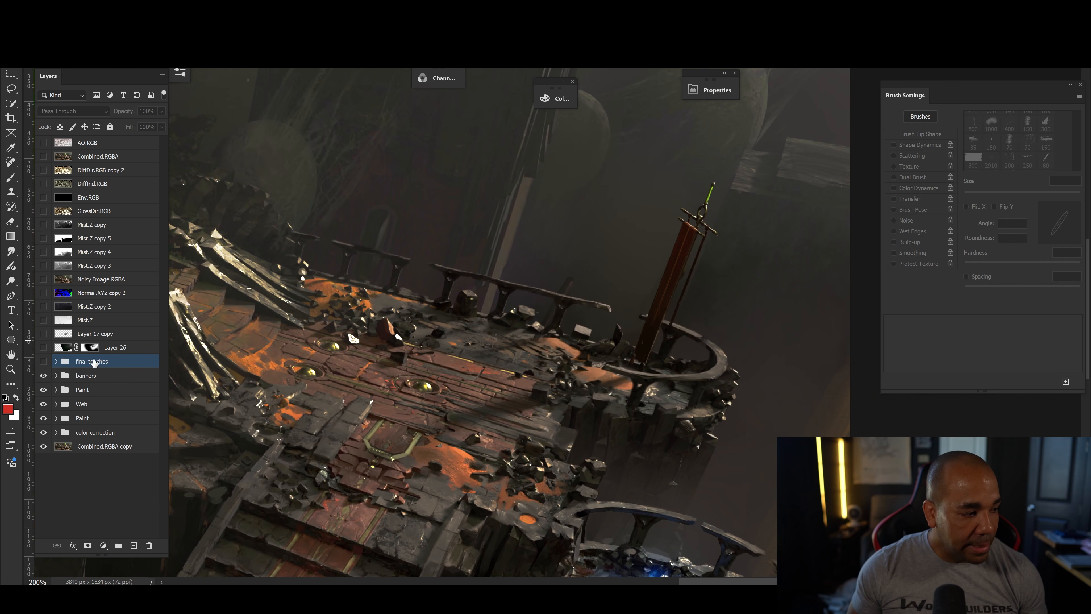
Compare the upper platform without and with the banners group by toggling it repeatedly, leaving it visible
left_click(48, 377, "shift")
left_click(43, 376)
left_click(45, 375)
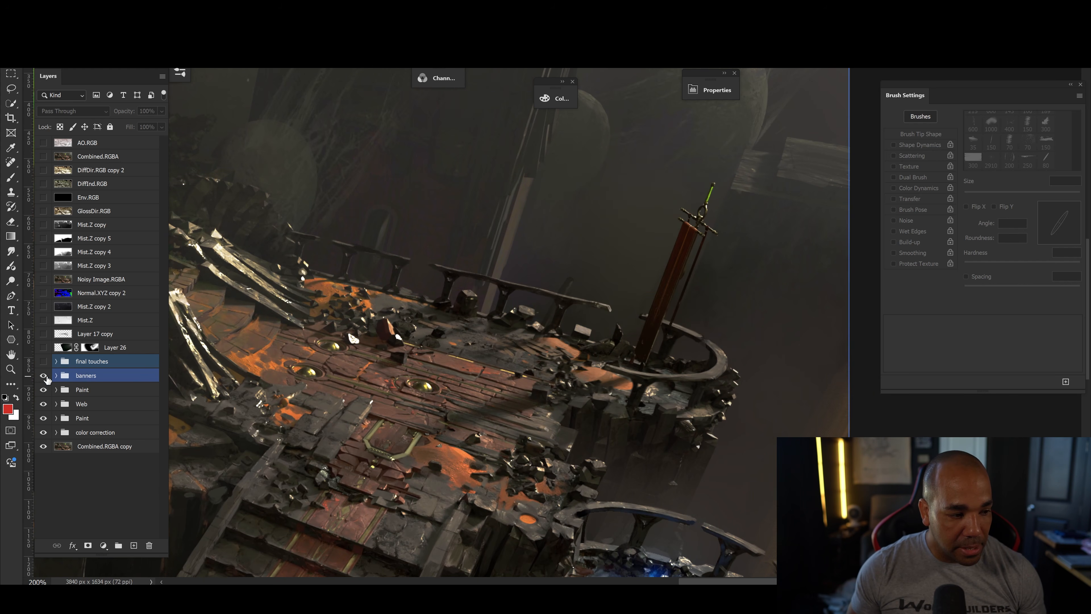
left_click(45, 376)
left_click(44, 375)
Examine the red banner at the end of the lower walkway and its surroundings at 200%
left_click_drag(382, 366, 810, 308)
left_click_drag(185, 369, 618, 321)
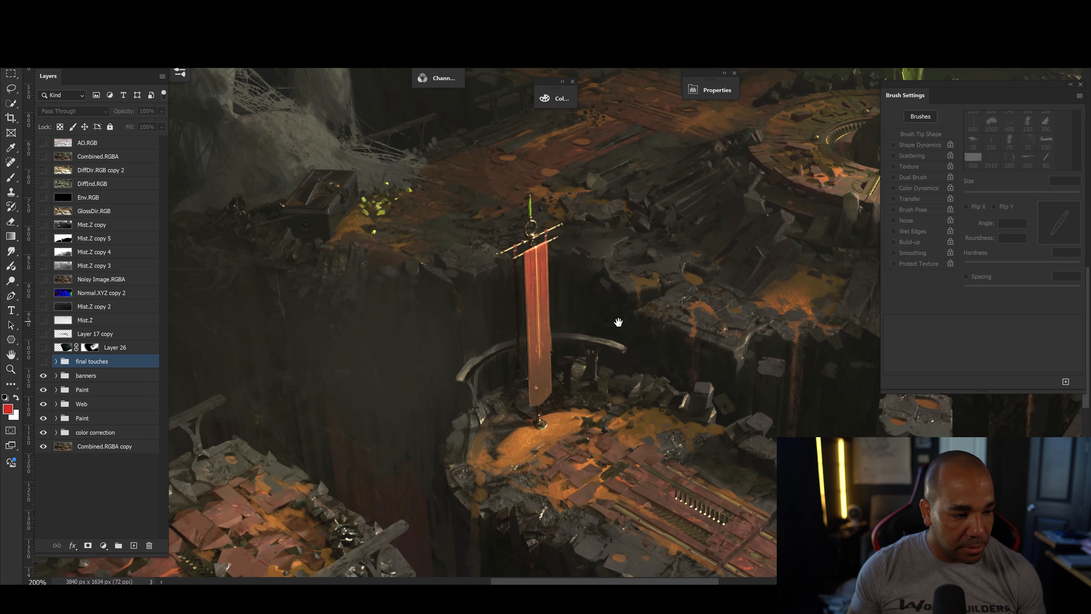
left_click_drag(711, 292, 549, 321)
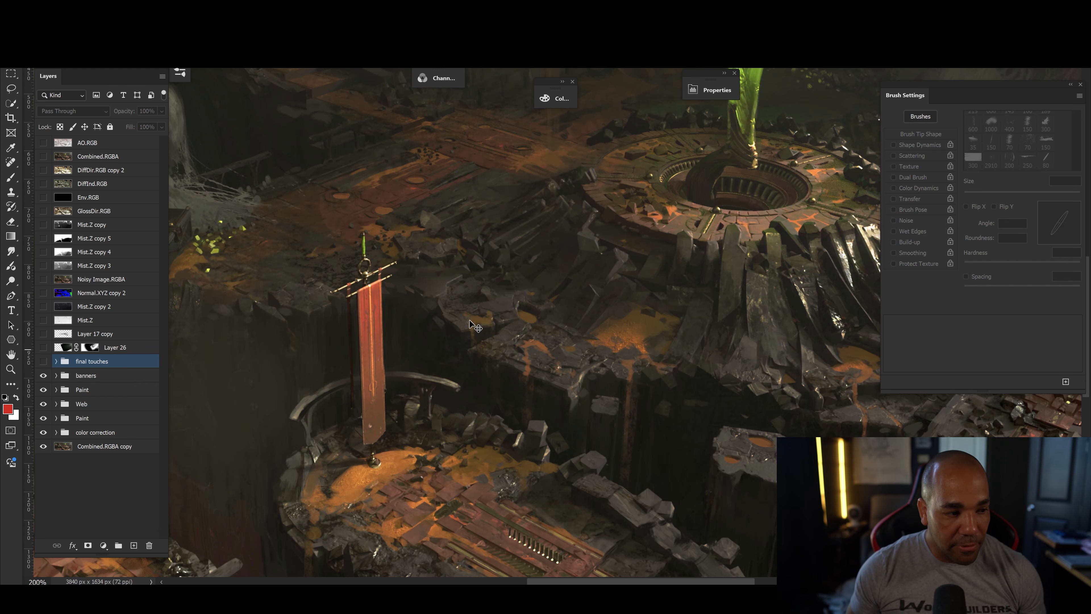
left_click_drag(482, 314, 470, 340)
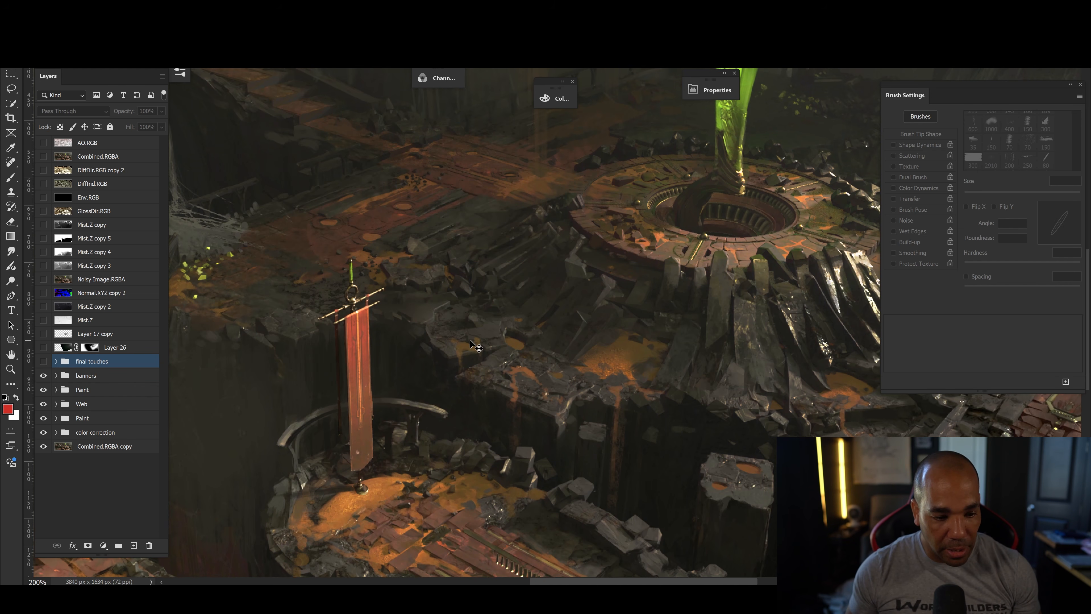
Show the final touches group on the whole painting at 66.67%
key("ctrl+minus")
key("ctrl+minus")
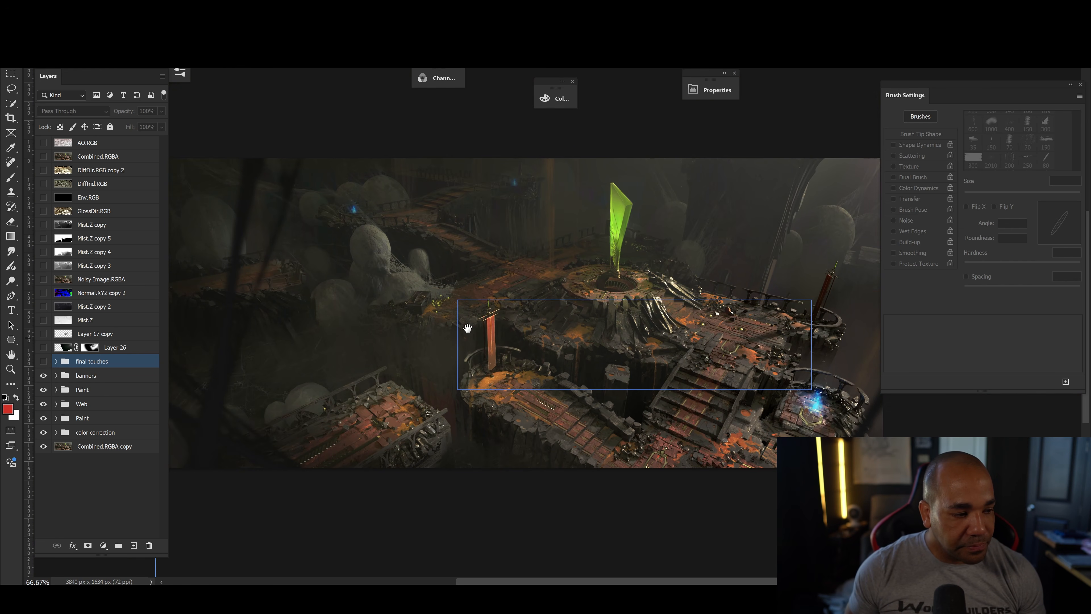
mouse_move(472, 276)
left_mouse_down()
mouse_move(436, 281)
mouse_move(455, 266)
left_mouse_up()
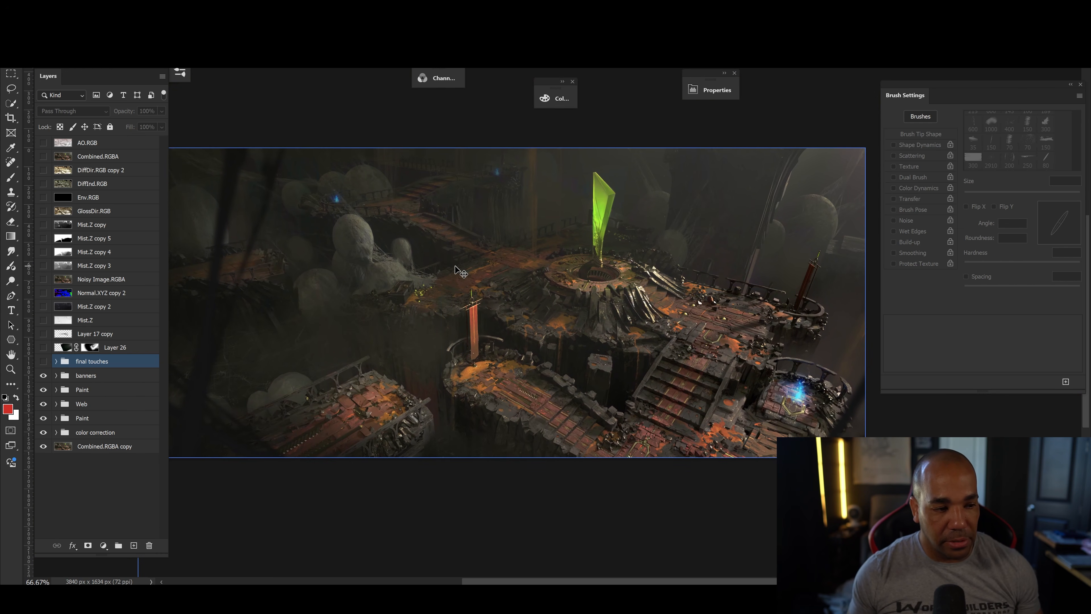
left_click(43, 363)
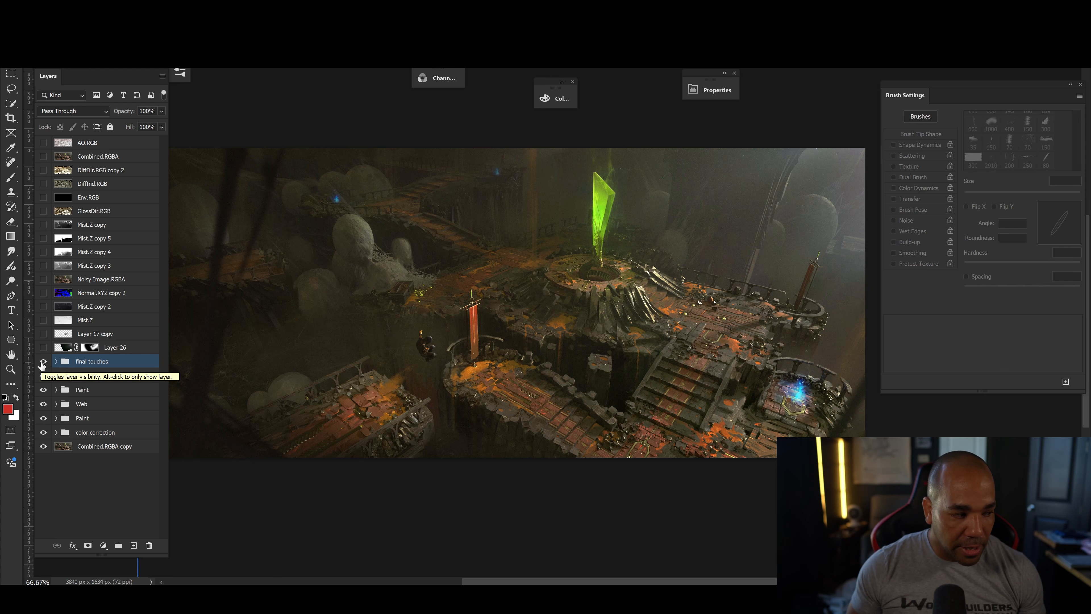
Compare the green crystal and main platforms at 100% without and with the final touches group, leaving it visible
left_click_drag(672, 260, 575, 301)
key("ctrl+plus")
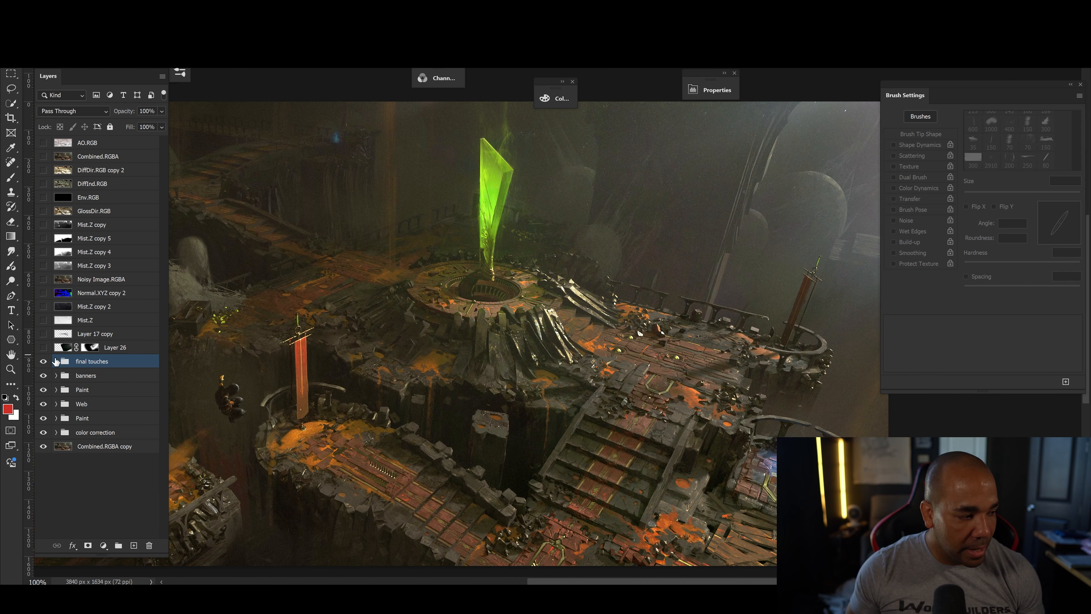
left_click_drag(581, 254, 475, 292)
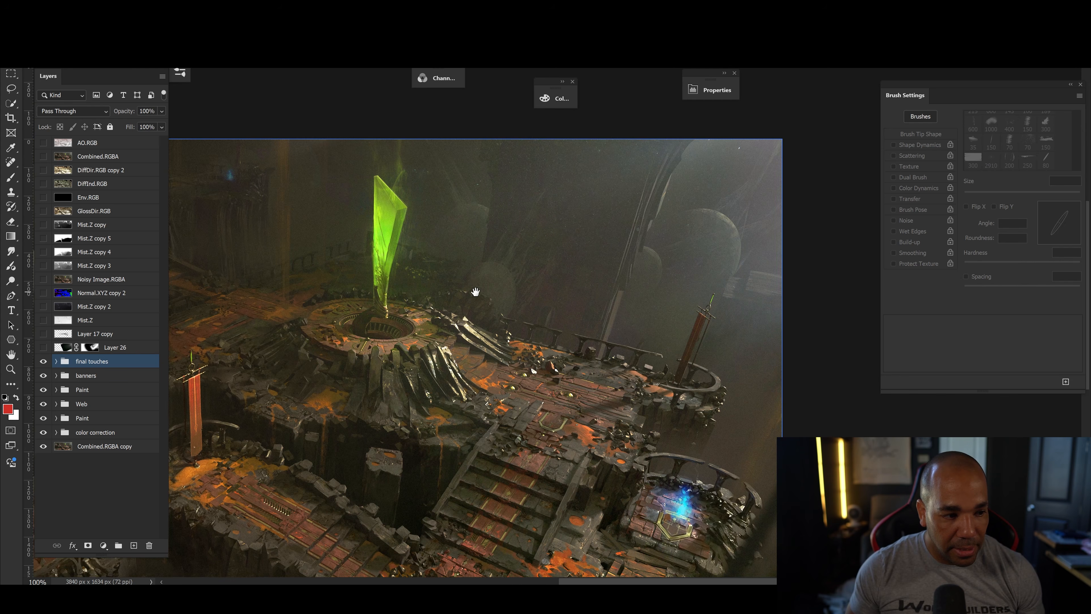
left_click(43, 362)
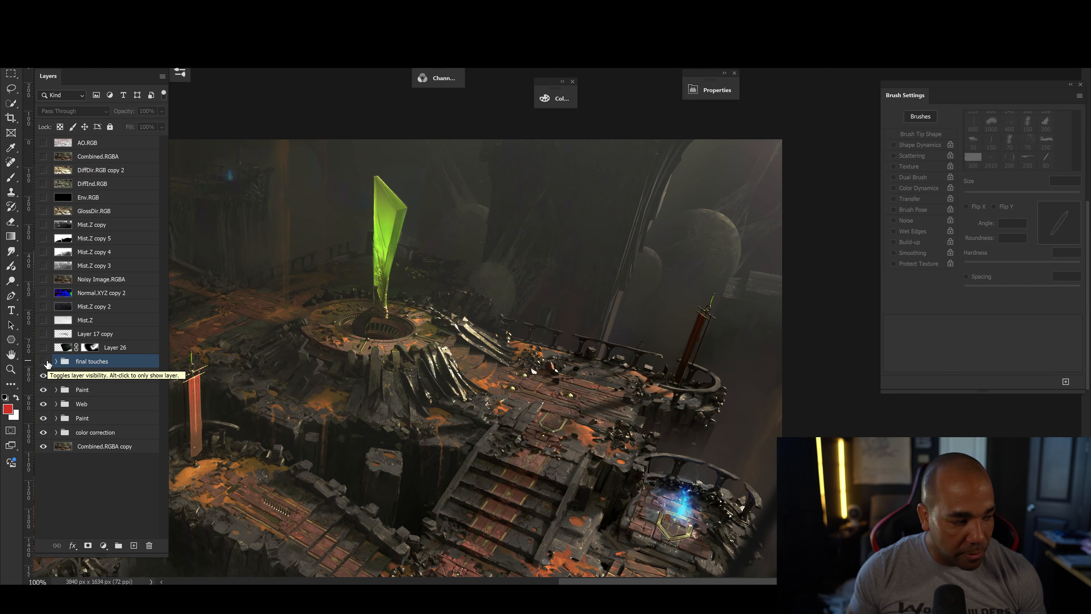
left_click(45, 362)
left_click(46, 362)
left_click(45, 362)
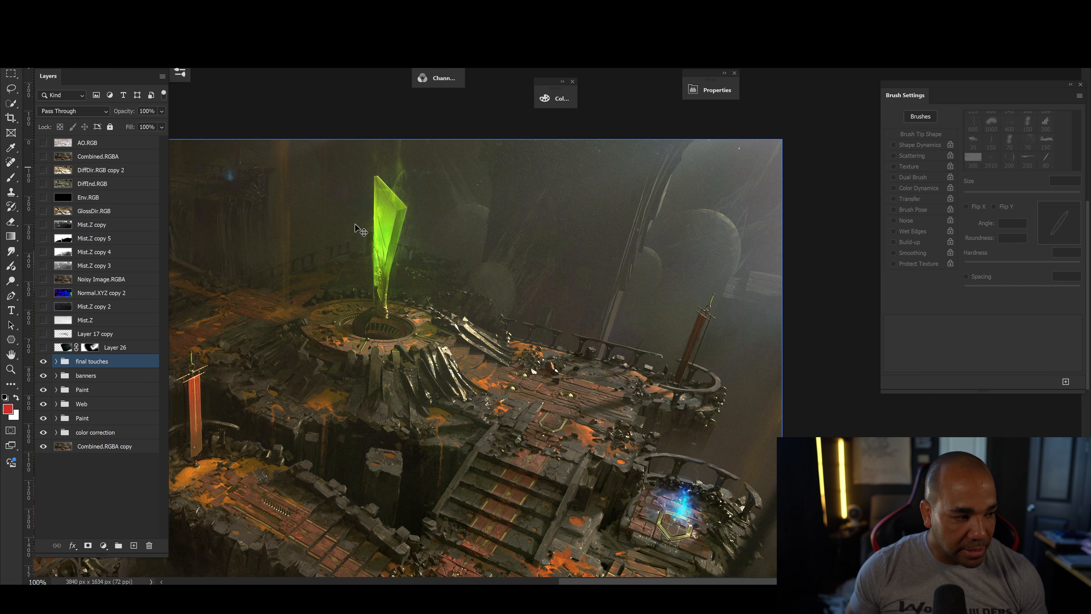
Compare the egg-shaped rocks and lower walkways without and with the final touches group, leaving it visible
left_click_drag(352, 345, 794, 230)
left_click(43, 362)
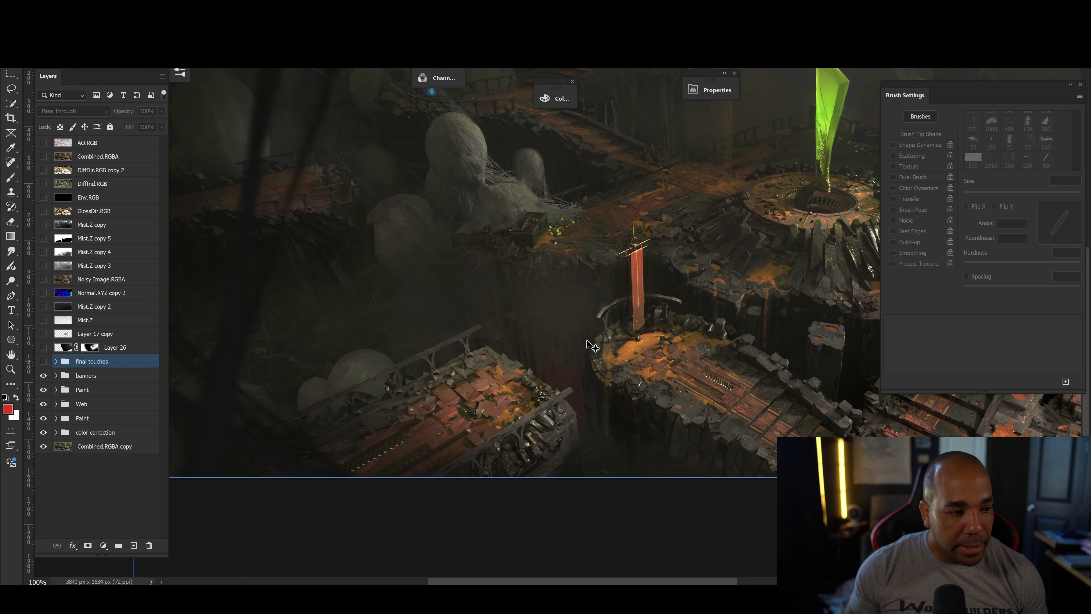
left_click(45, 363)
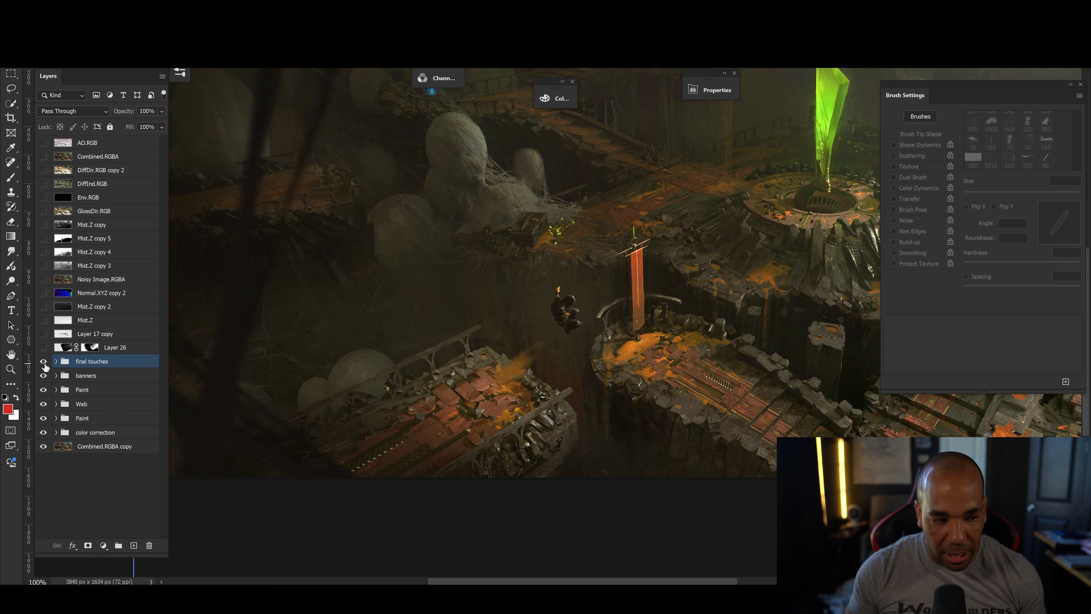
left_click(44, 364)
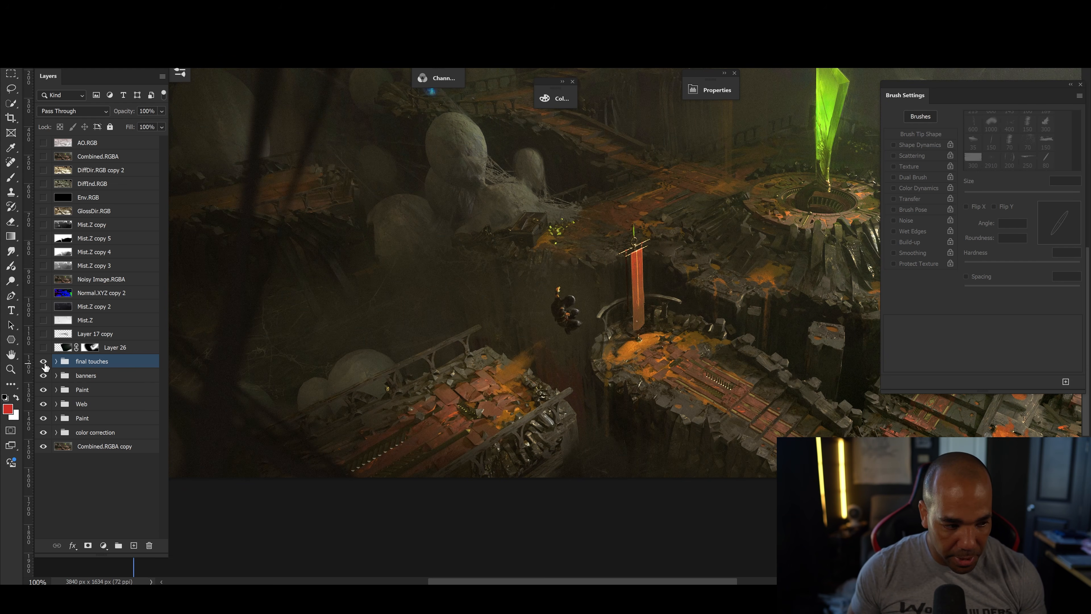